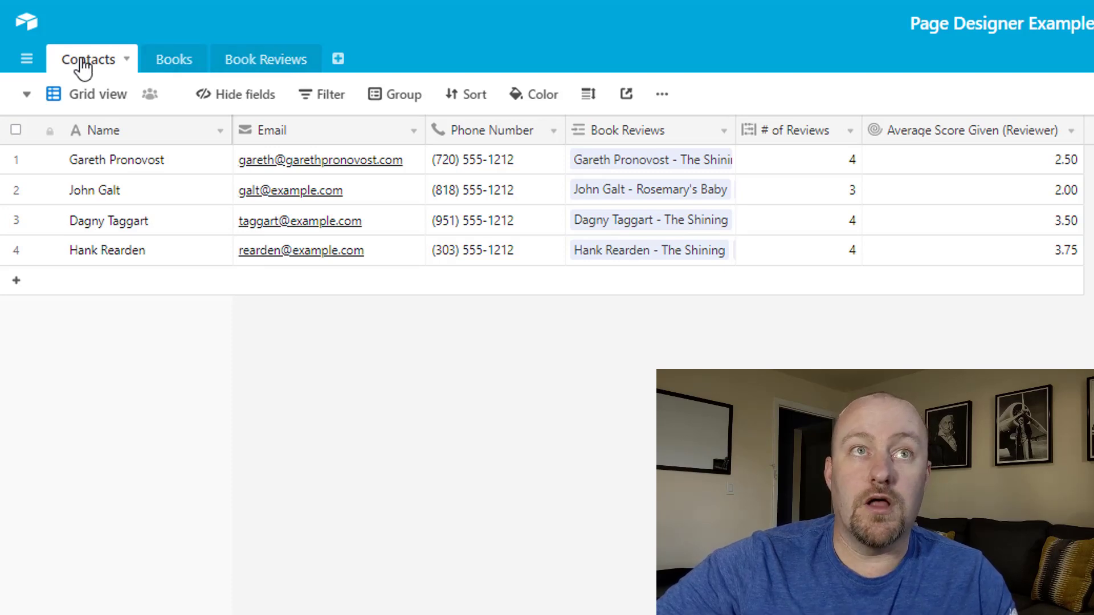
- Review the book titles in the Books table and the grouped records in the Book Reviews table
{"action": "left_click", "coordinate": [171, 64]}
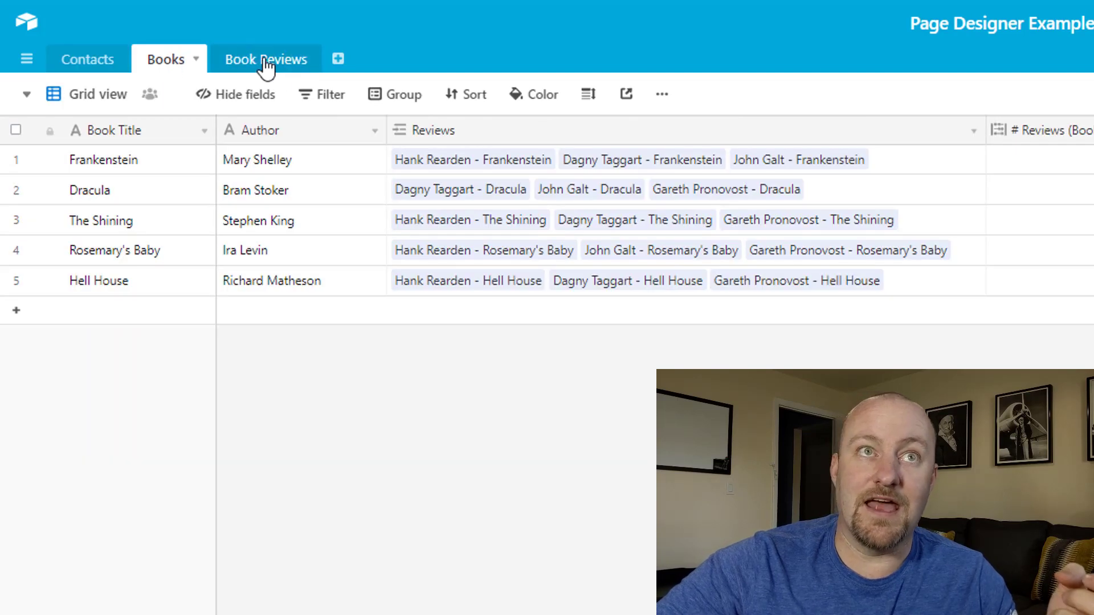
{"action": "left_click_drag", "start_coordinate": [152, 172], "coordinate": [148, 288]}
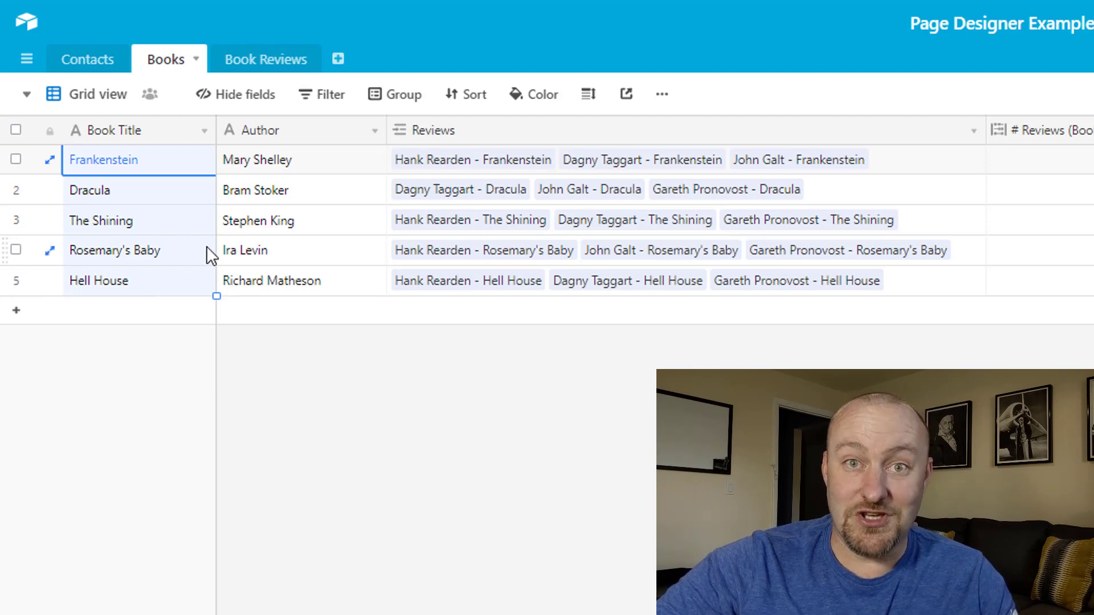
{"action": "left_click", "coordinate": [266, 63]}
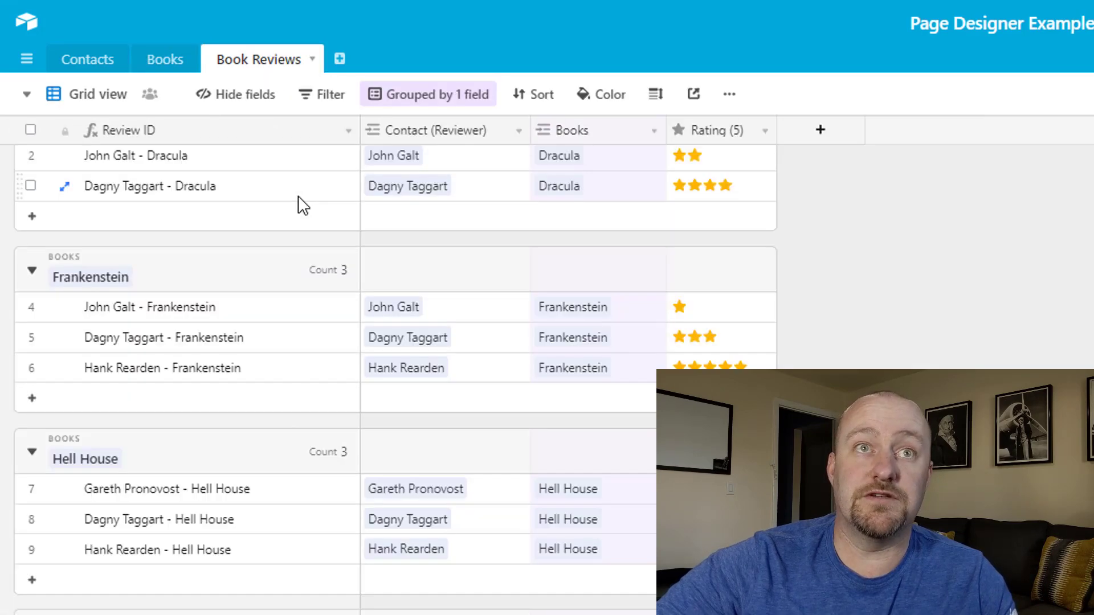
{"action": "scroll", "coordinate": [391, 225], "scroll_direction": "up", "scroll_amount": 2}
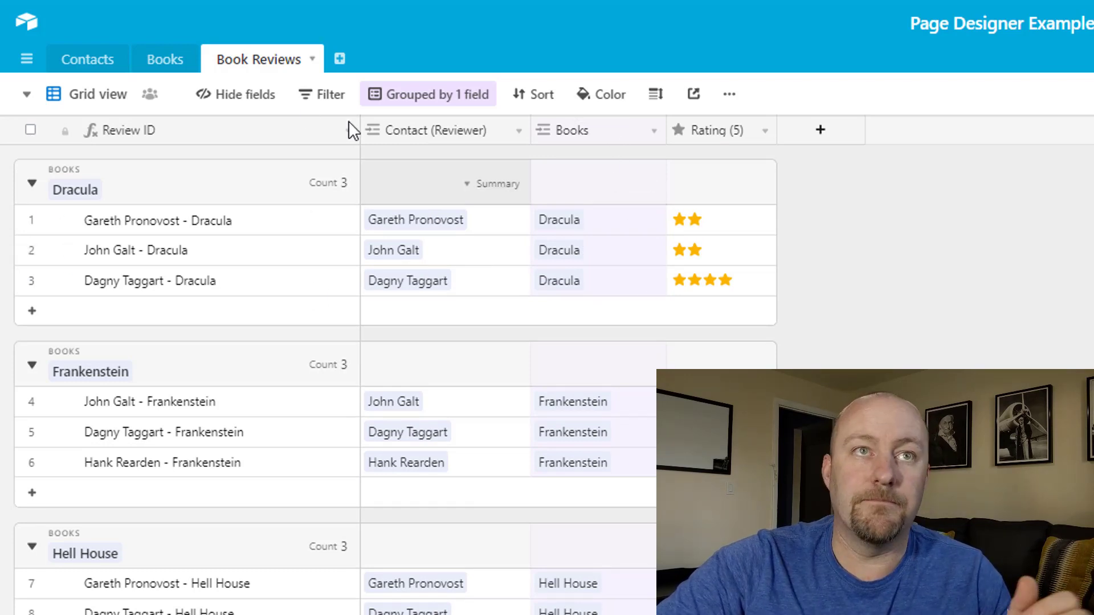
- Examine the contact records and check how the # of Reviews count field in Contacts is configured
{"action": "left_click", "coordinate": [73, 64]}
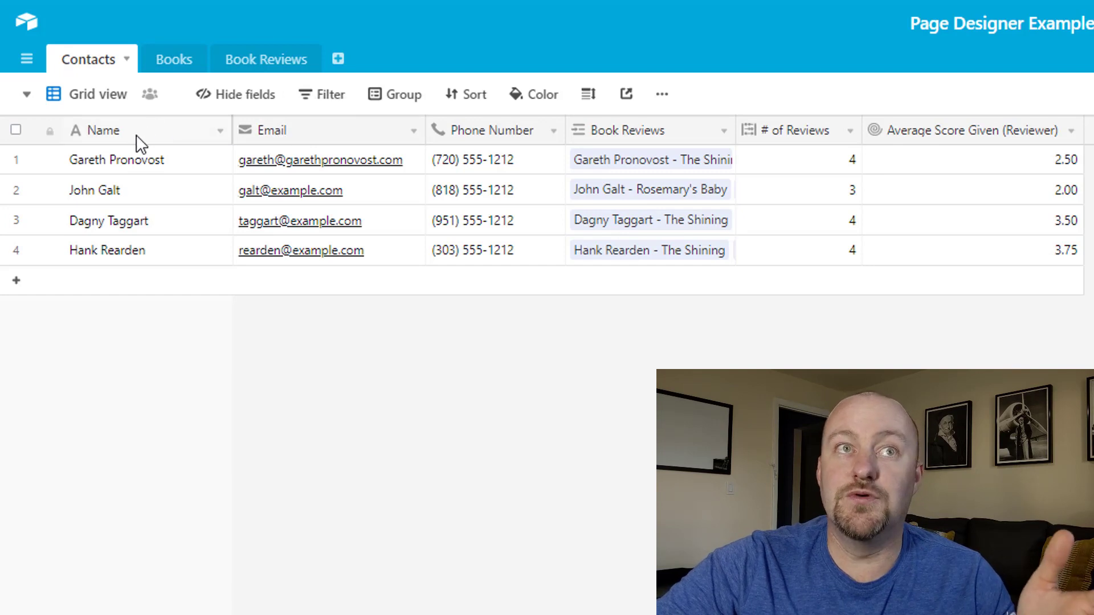
{"action": "left_click_drag", "start_coordinate": [130, 161], "coordinate": [179, 272]}
{"action": "left_click", "coordinate": [257, 319]}
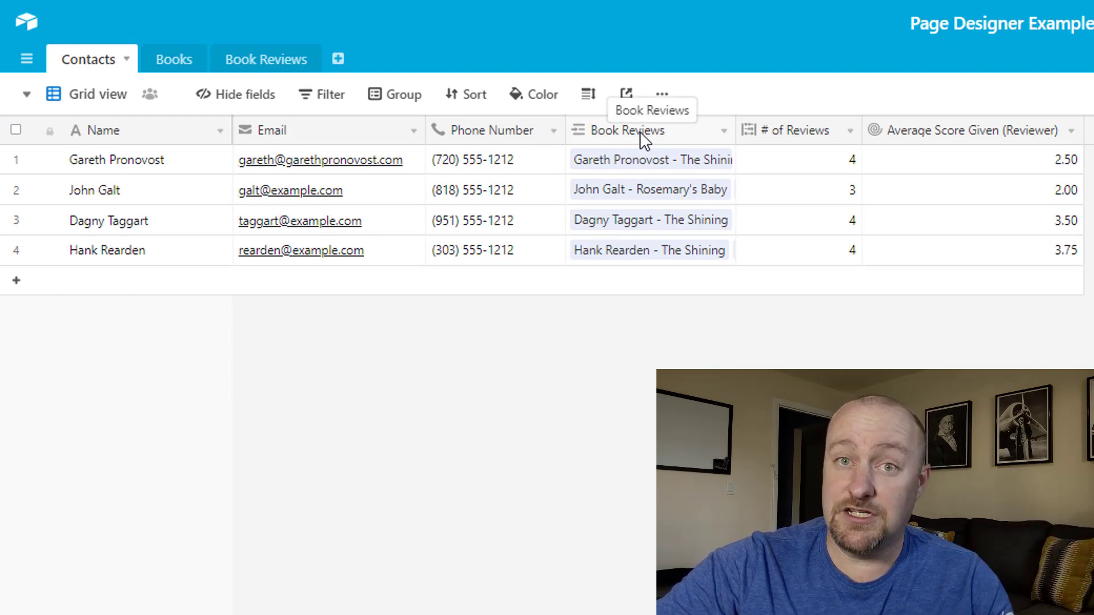
{"action": "left_click", "coordinate": [809, 165]}
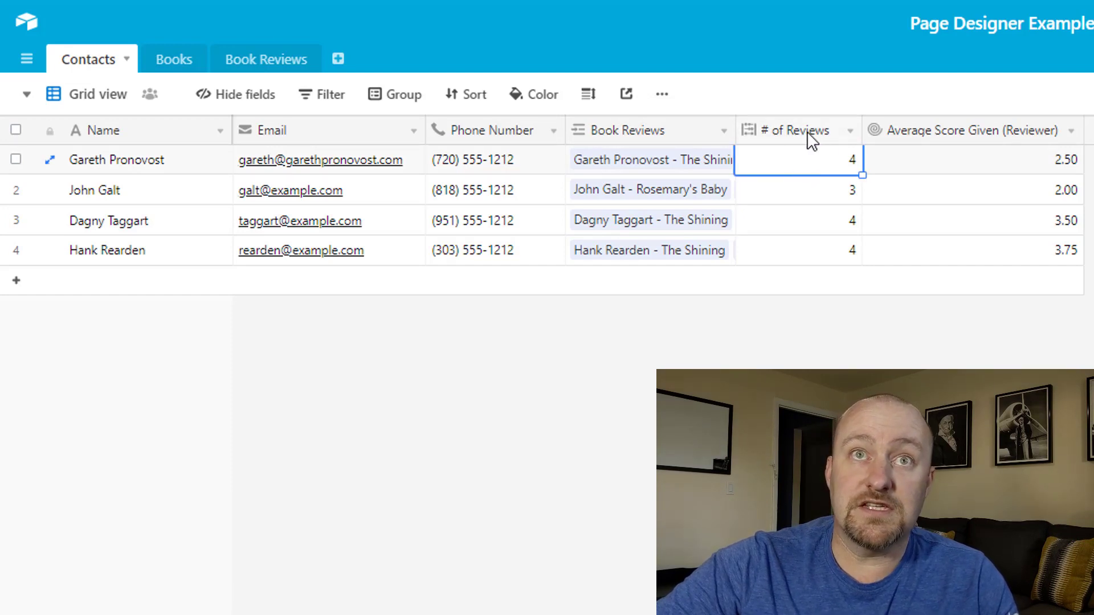
{"action": "double_click", "coordinate": [808, 134]}
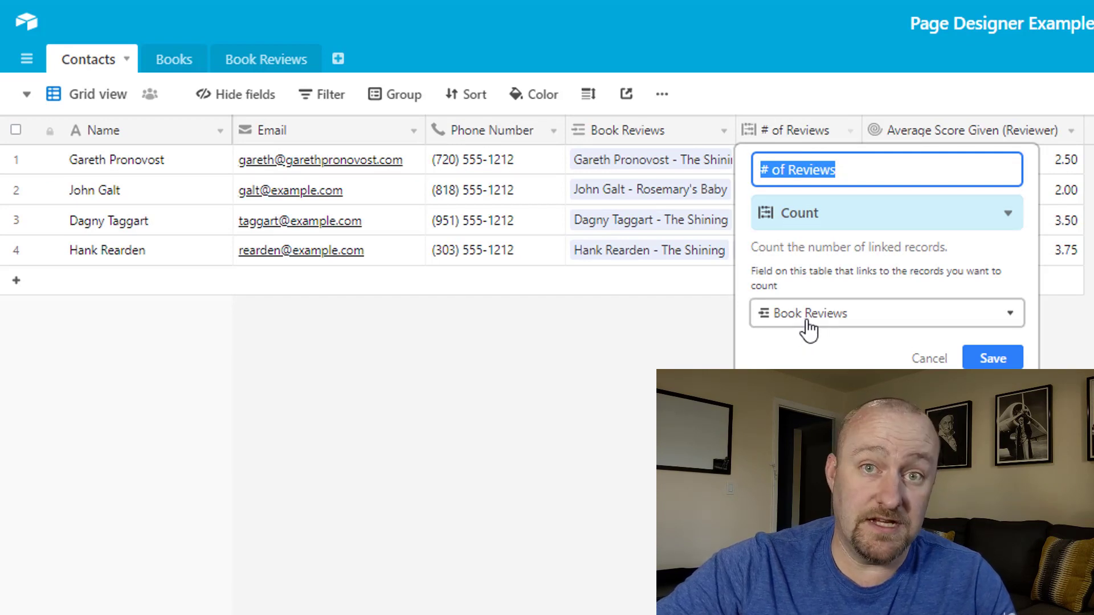
{"action": "left_click", "coordinate": [993, 358]}
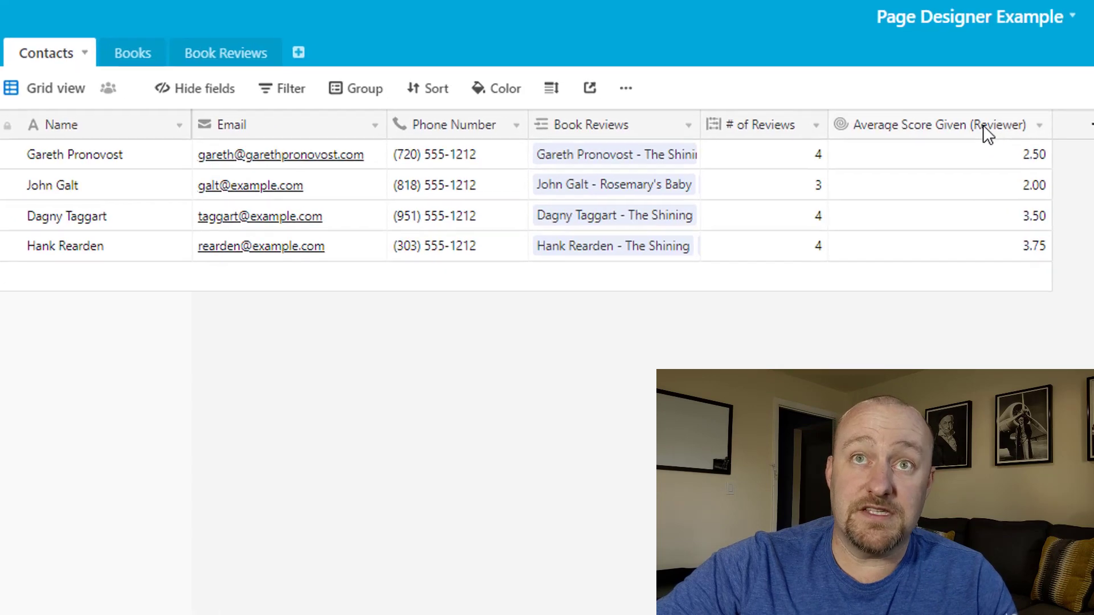
- Inspect the rollup configuration of the Average Score Given (Reviewer) field and its values in Contacts
{"action": "double_click", "coordinate": [1020, 133]}
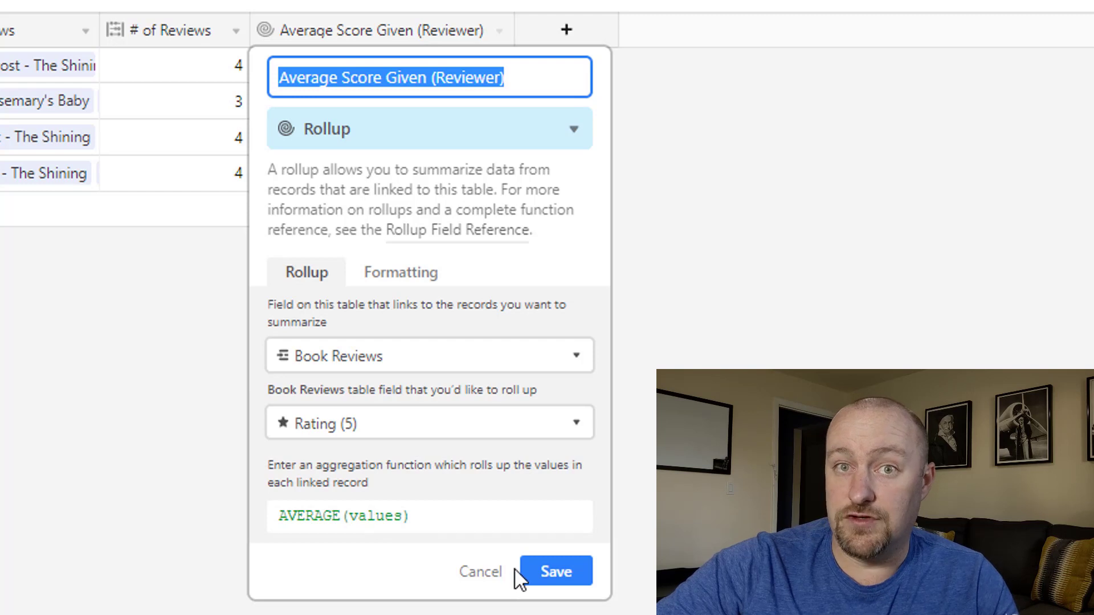
{"action": "left_click", "coordinate": [557, 572]}
{"action": "left_click", "coordinate": [412, 73]}
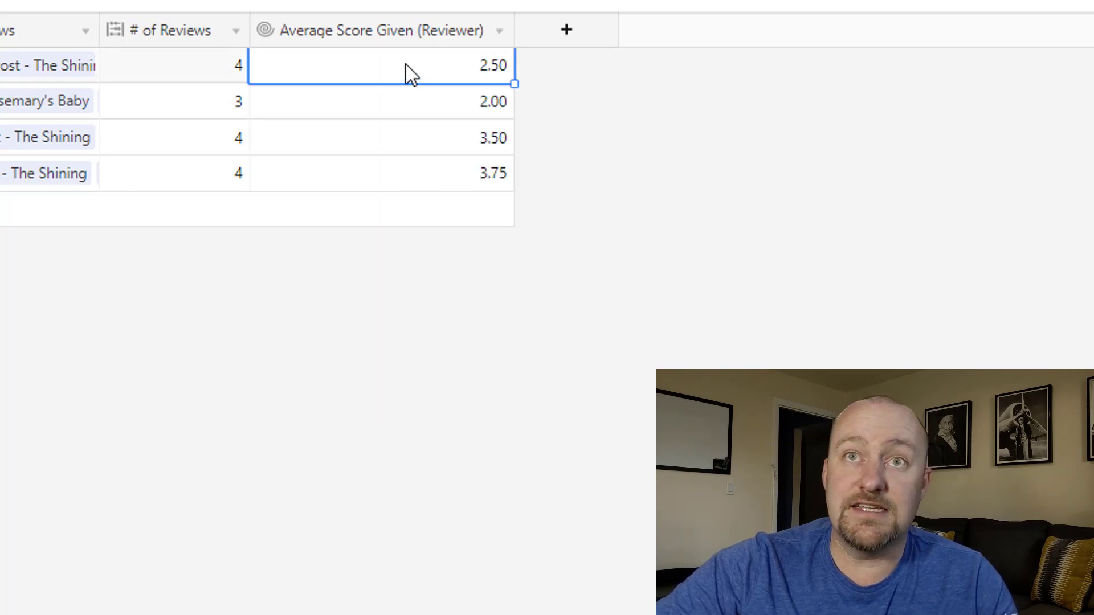
{"action": "mouse_move", "coordinate": [411, 73]}
{"action": "left_mouse_down"}
{"action": "mouse_move", "coordinate": [423, 171]}
{"action": "mouse_move", "coordinate": [403, 81]}
{"action": "left_mouse_up"}
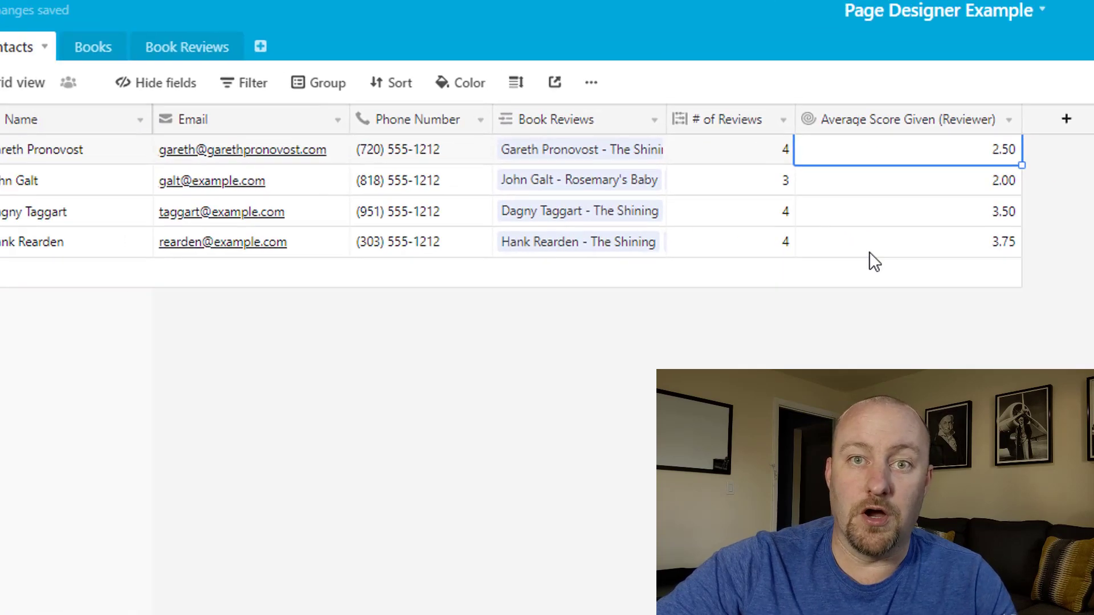
- Compare the Books and Book Reviews tables, and examine the # Reviews (Book) values for all books
{"action": "left_click", "coordinate": [174, 61]}
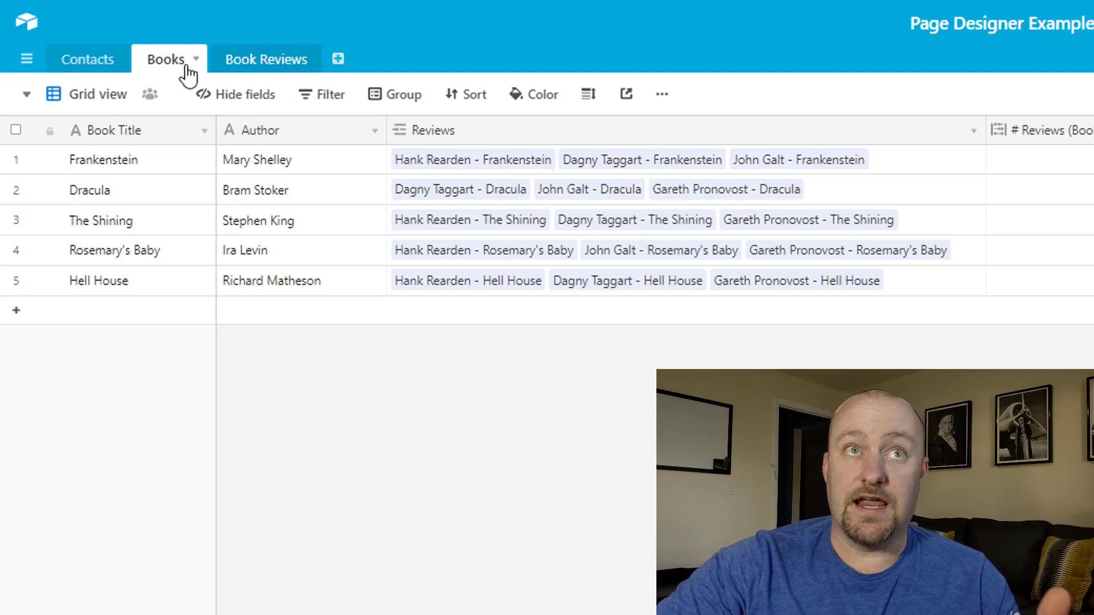
{"action": "left_click", "coordinate": [266, 59]}
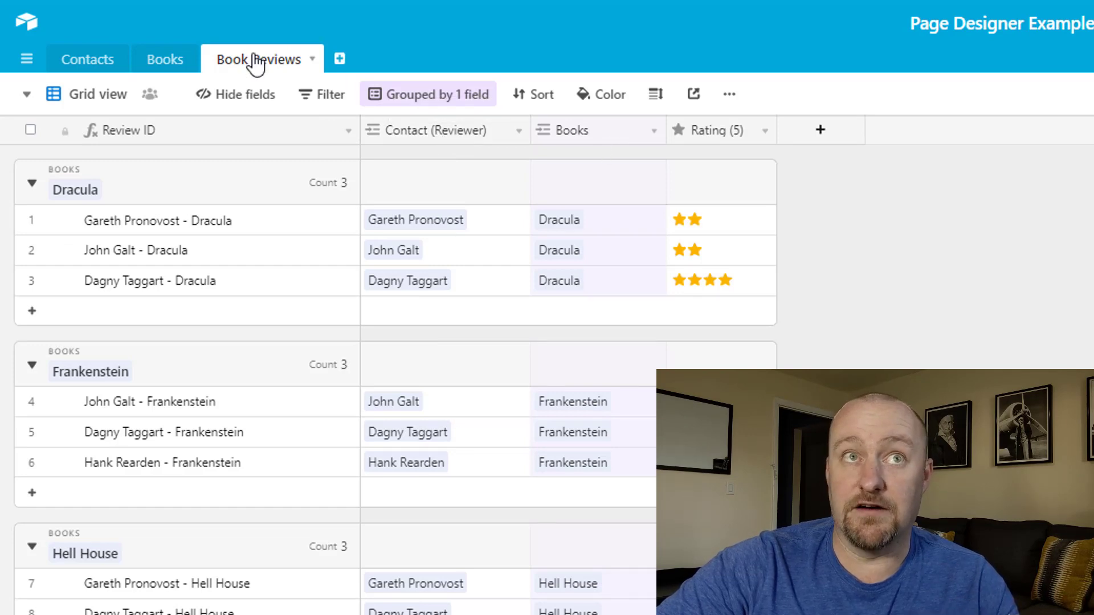
{"action": "left_click", "coordinate": [165, 60]}
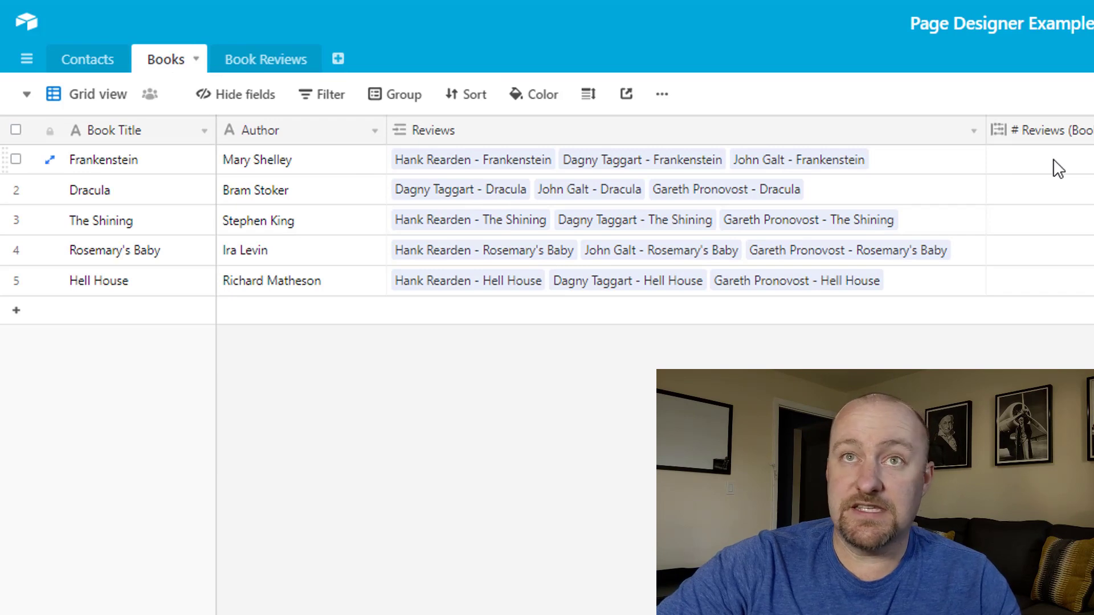
{"action": "left_click", "coordinate": [1058, 169]}
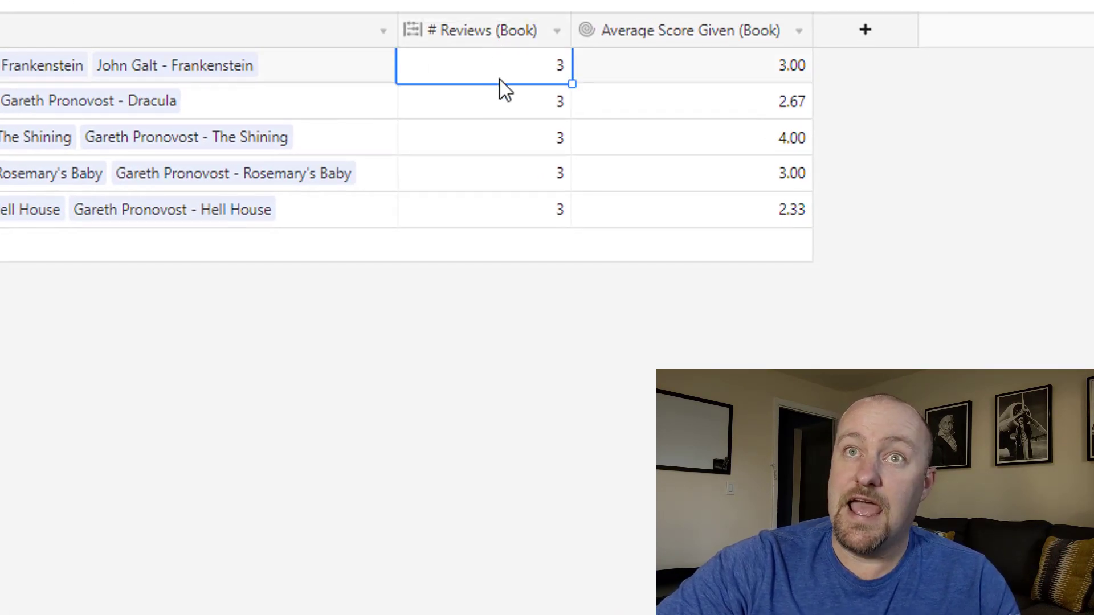
{"action": "left_click_drag", "start_coordinate": [495, 64], "coordinate": [501, 214]}
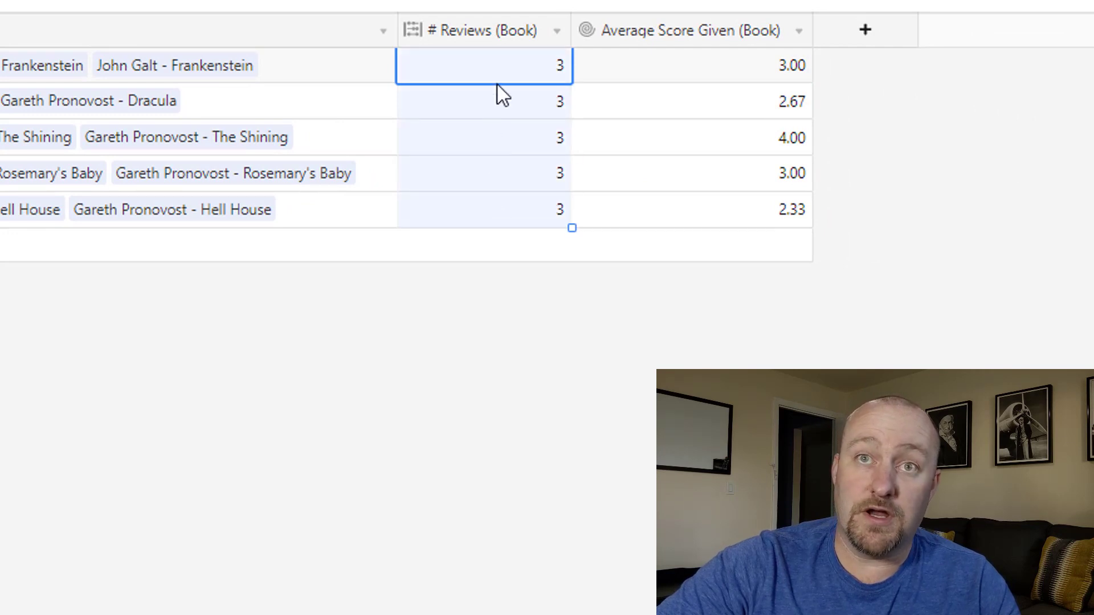
- Inspect the rollup configuration of the Average Score Given (Book) field and its values for every book
{"action": "left_click", "coordinate": [701, 74]}
{"action": "scroll", "coordinate": [686, 74], "scroll_direction": "right", "scroll_amount": 5}
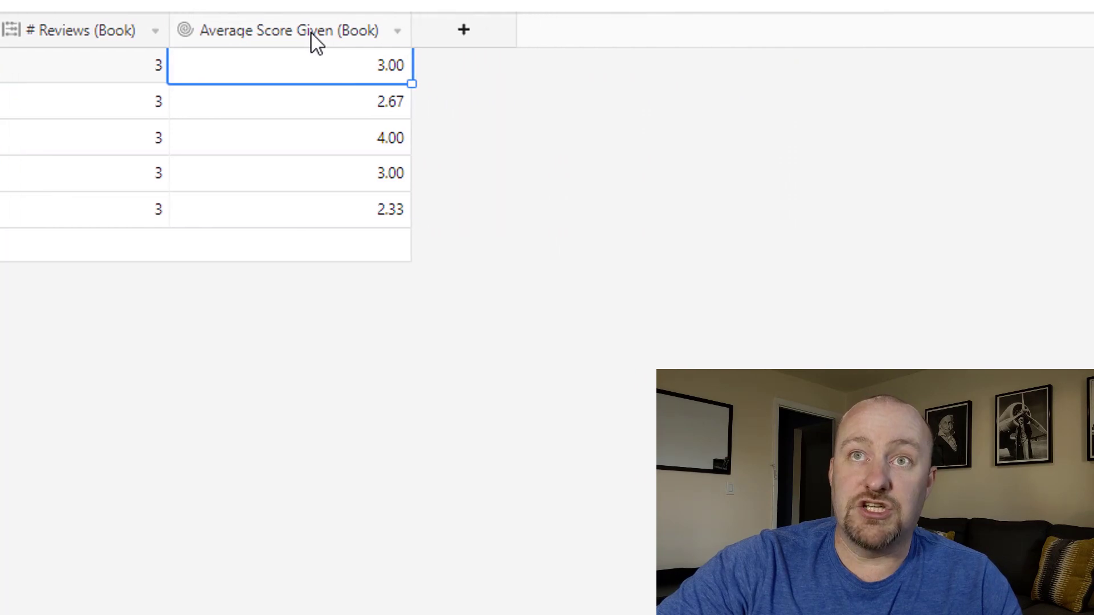
{"action": "double_click", "coordinate": [313, 33]}
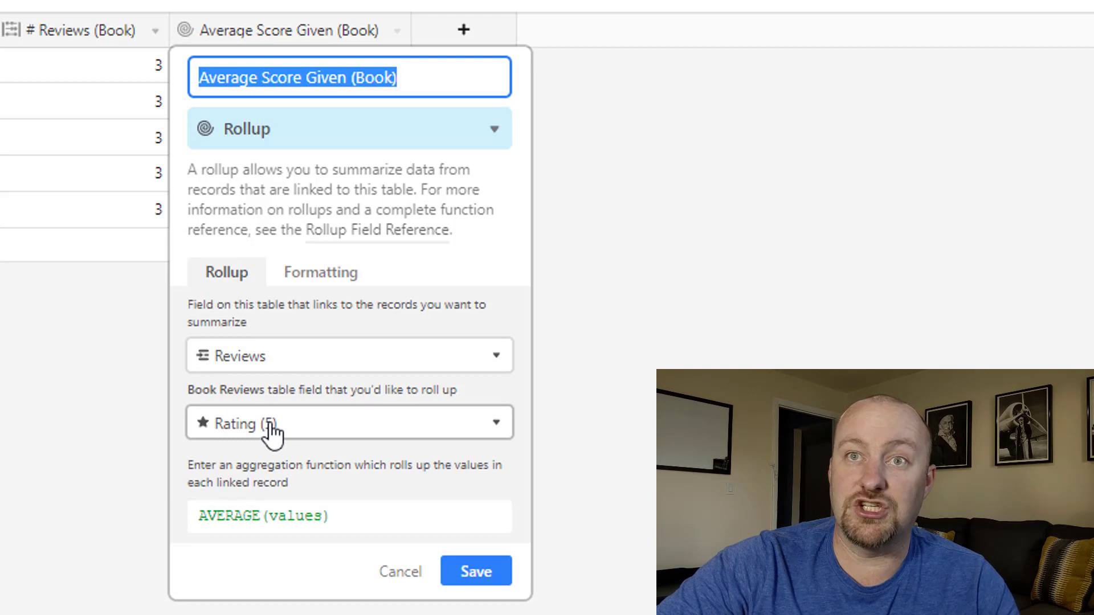
{"action": "left_click", "coordinate": [467, 573]}
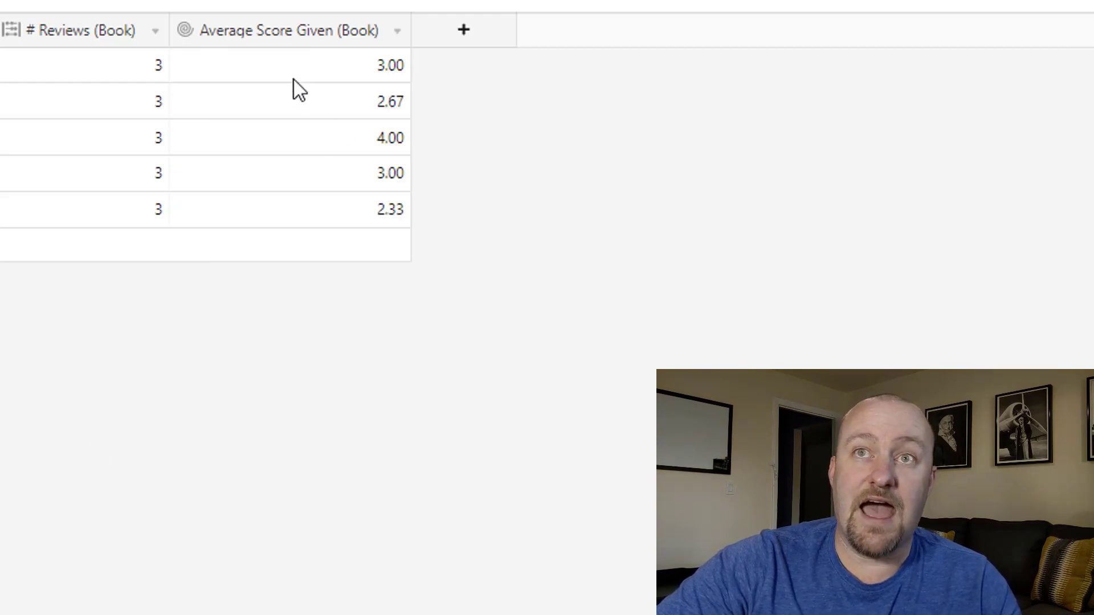
{"action": "left_click_drag", "start_coordinate": [294, 79], "coordinate": [311, 208]}
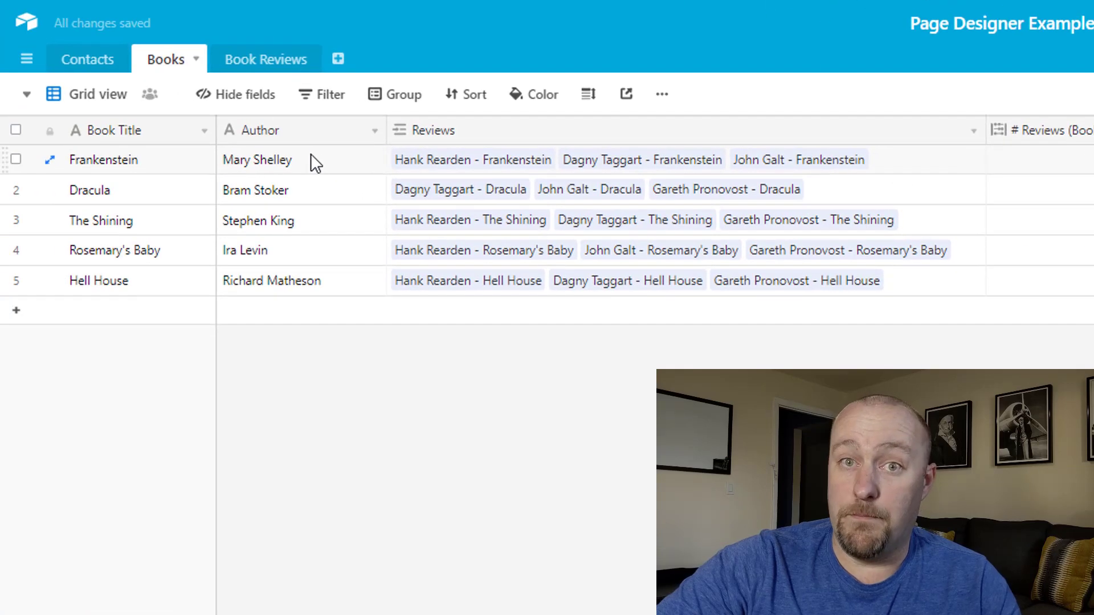
- Check the reviewers' average scores in Contacts and the linked reviewer and book of the first Dracula review
{"action": "left_click", "coordinate": [95, 62]}
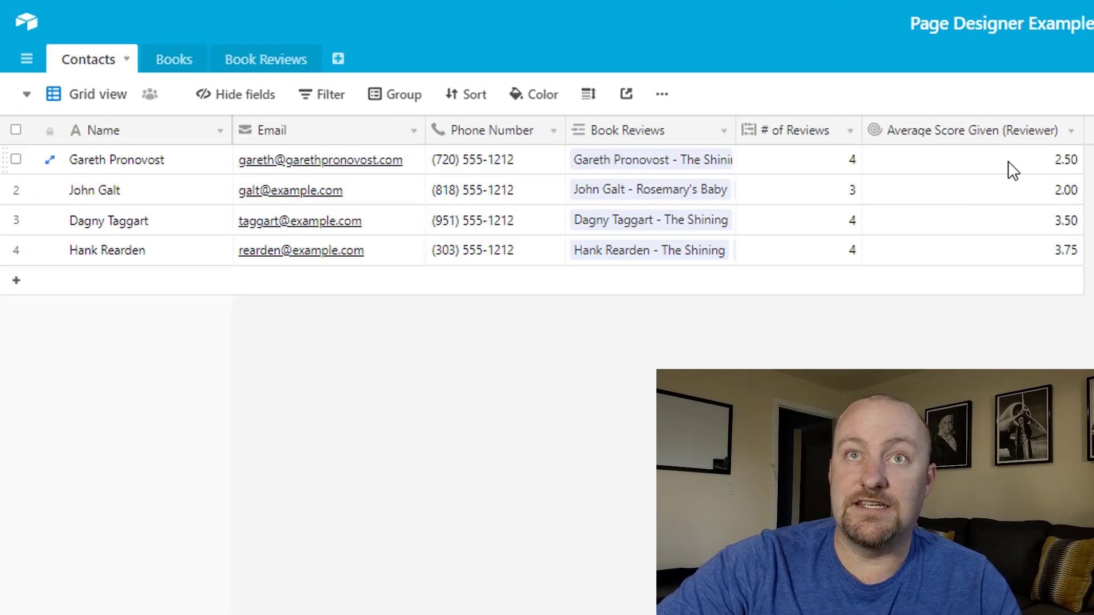
{"action": "left_click_drag", "start_coordinate": [1007, 161], "coordinate": [1020, 239]}
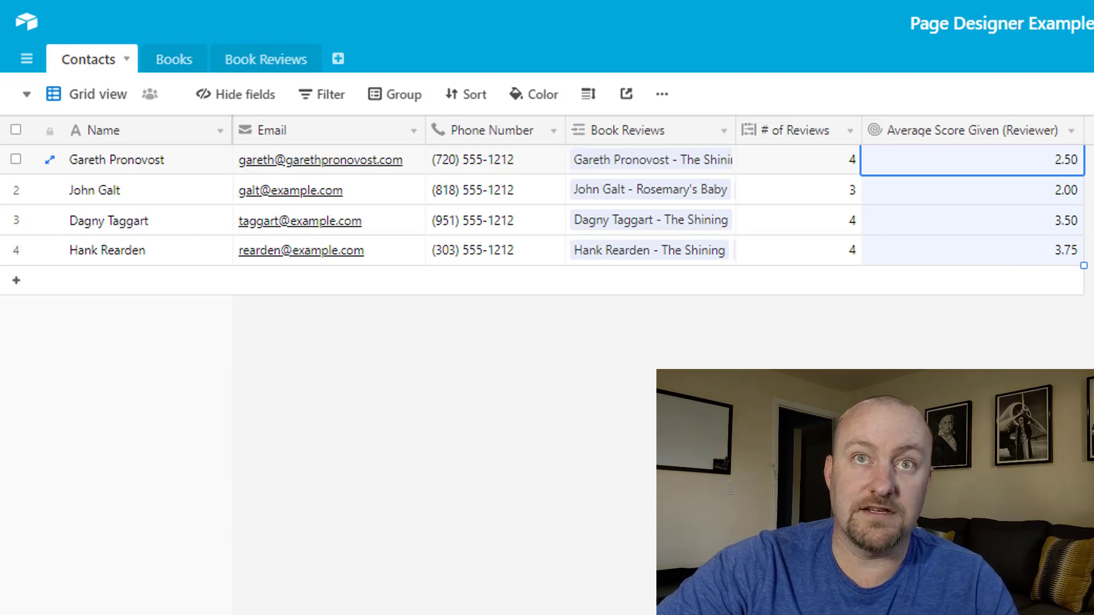
{"action": "left_click", "coordinate": [849, 381]}
{"action": "left_click", "coordinate": [281, 64]}
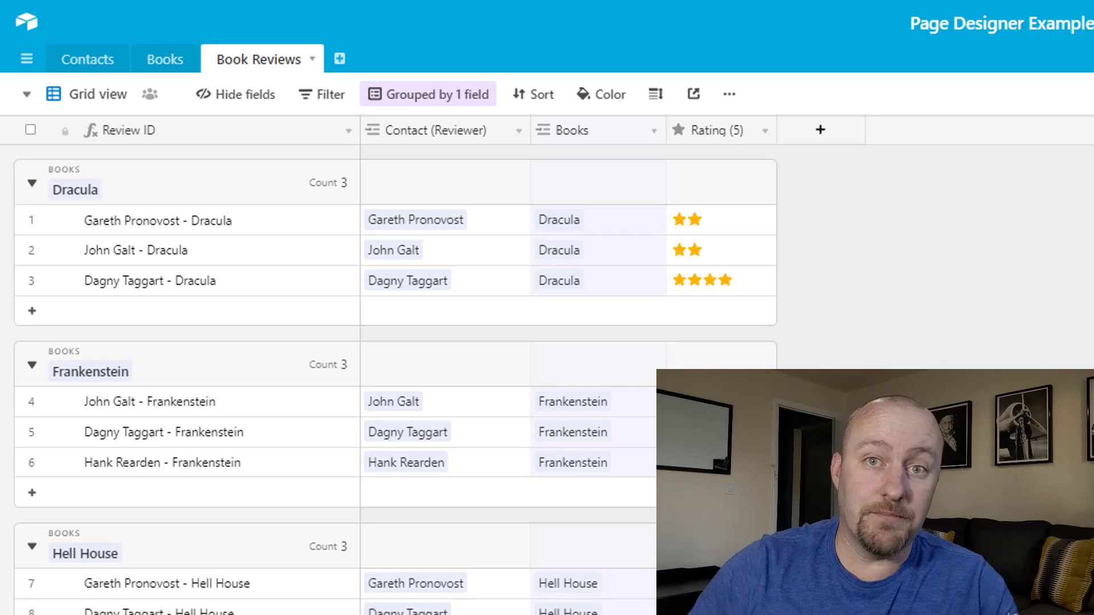
{"action": "left_click", "coordinate": [426, 220]}
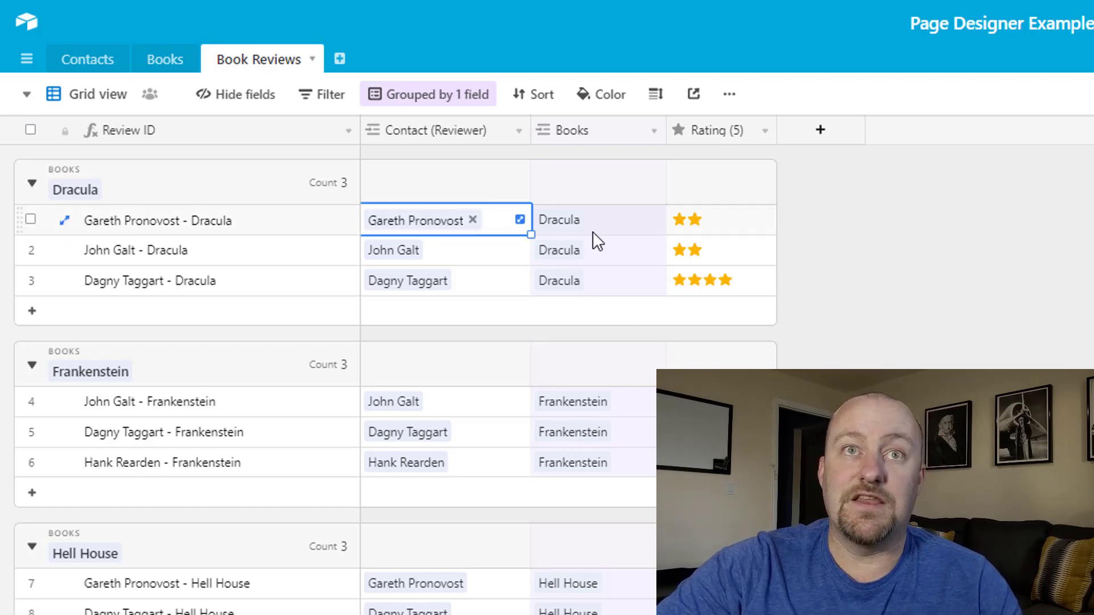
{"action": "left_click", "coordinate": [618, 237]}
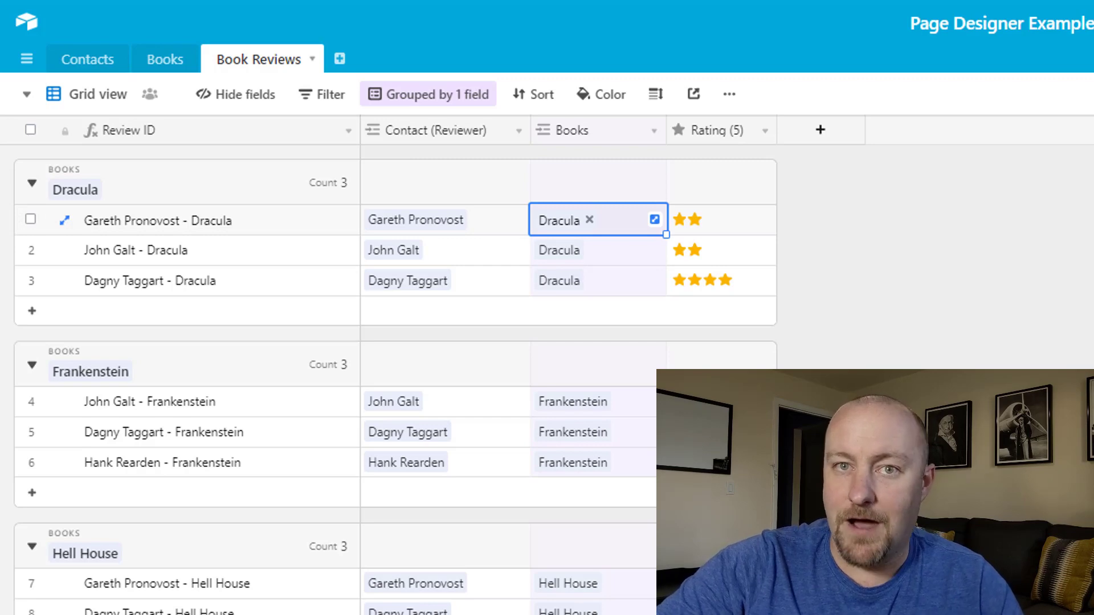
- Show the blocks area, widen it across the base, and add the Page designer block
{"action": "left_click", "coordinate": [1045, 11]}
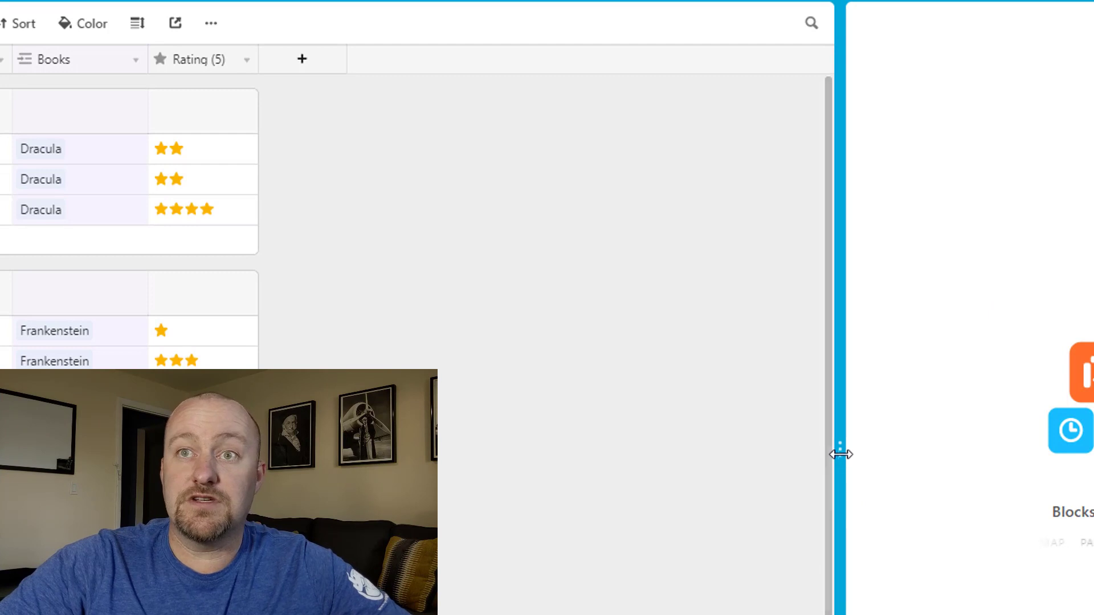
{"action": "left_click_drag", "start_coordinate": [838, 452], "coordinate": [348, 473]}
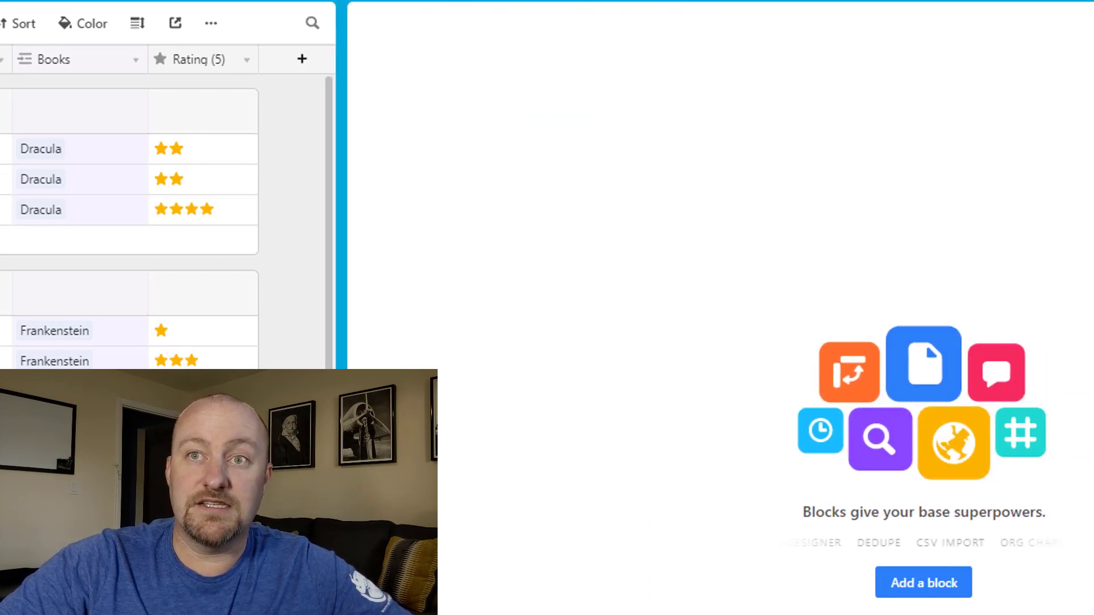
{"action": "left_click", "coordinate": [930, 585]}
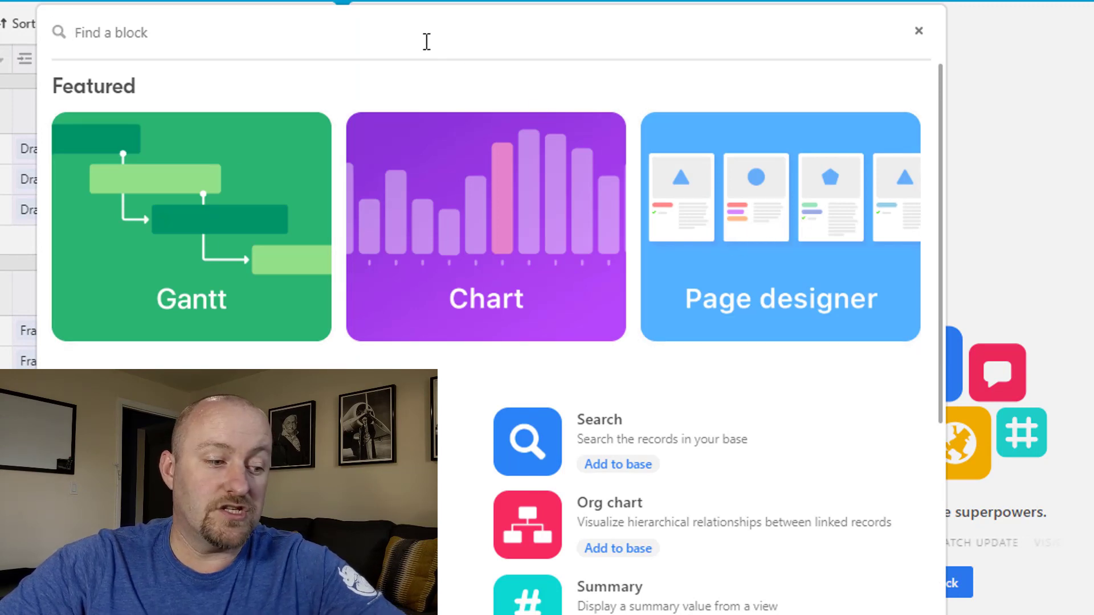
{"action": "type", "text": "pag"}
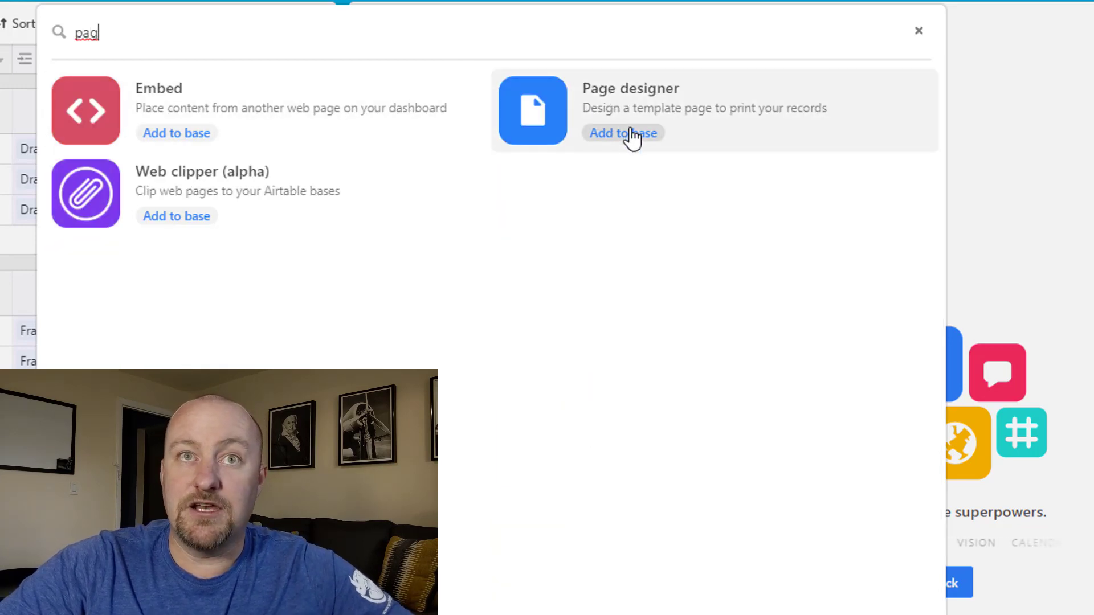
{"action": "left_click", "coordinate": [629, 136]}
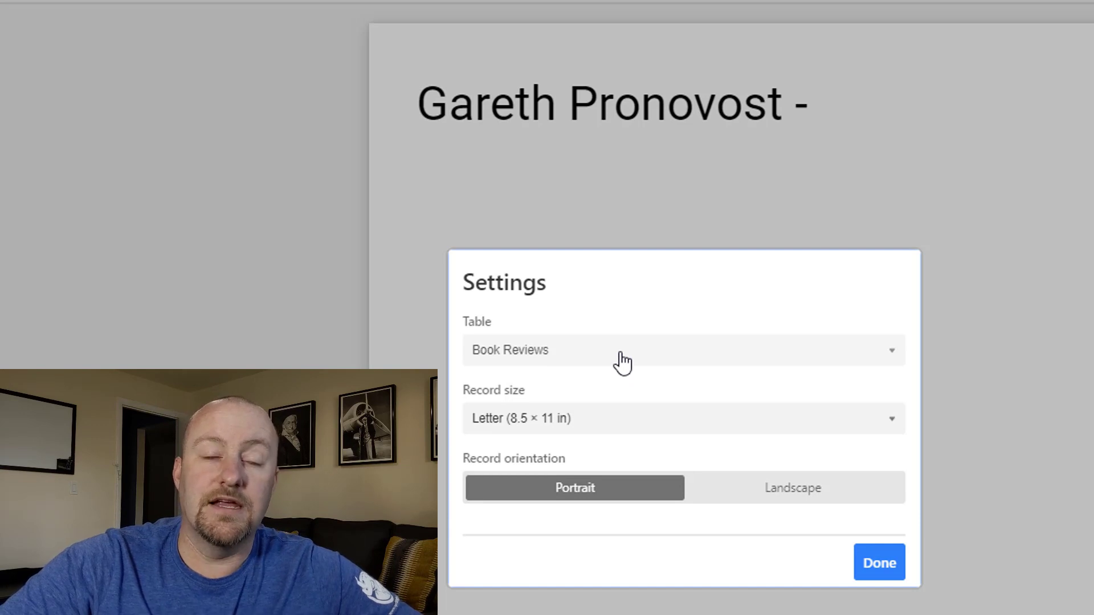
- Base the Page designer block on the Contacts table with Letter (8.5 × 11 in) record size in Portrait orientation, and finish its settings
{"action": "left_click", "coordinate": [623, 363]}
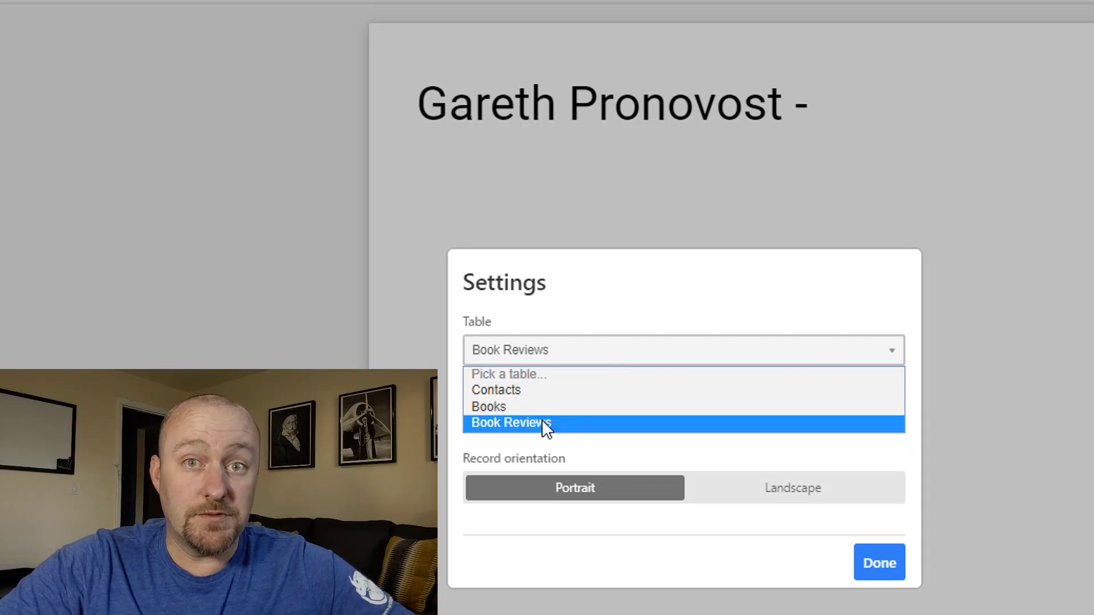
{"action": "left_click", "coordinate": [530, 390]}
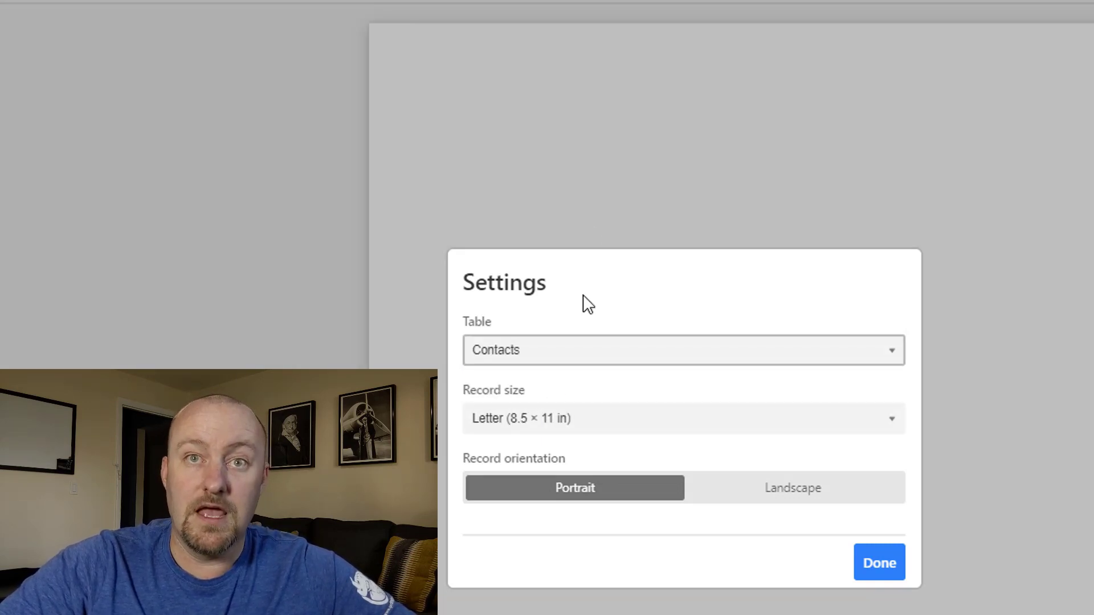
{"action": "left_click", "coordinate": [499, 422]}
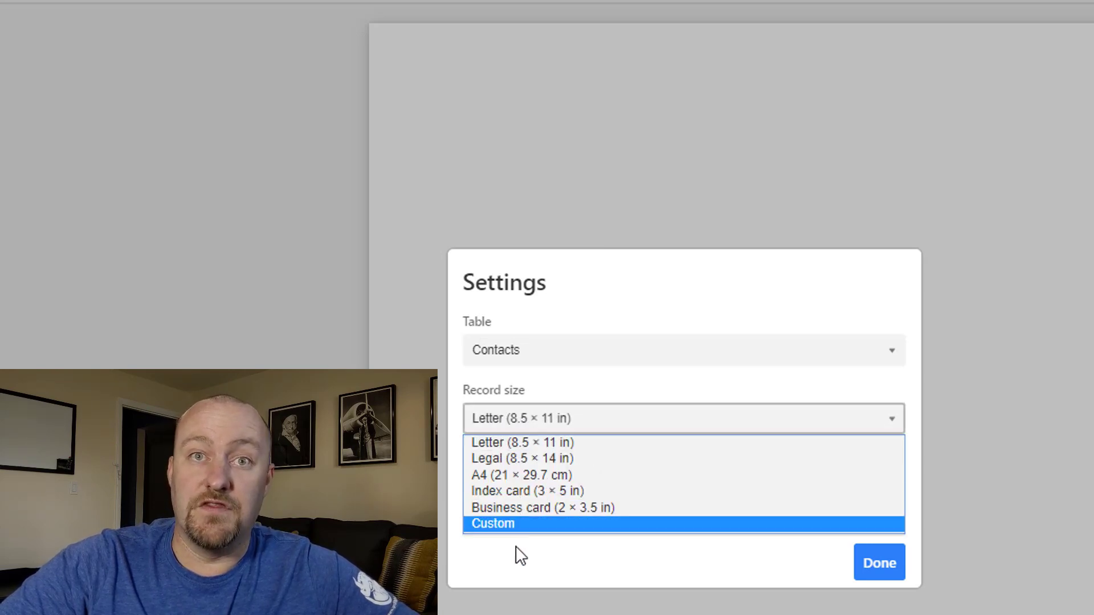
{"action": "left_click", "coordinate": [516, 443]}
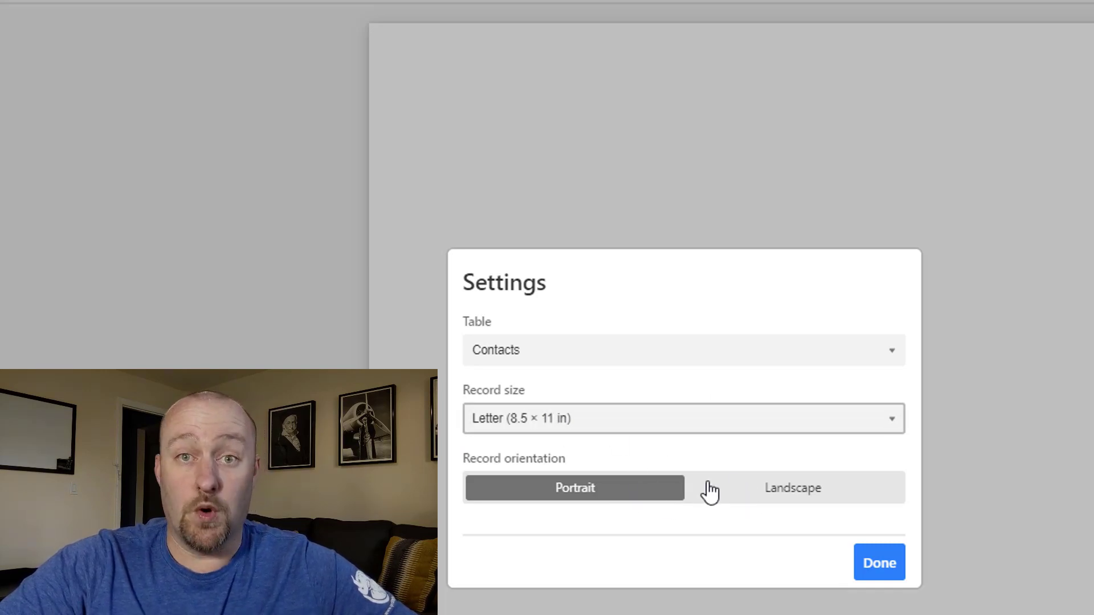
{"action": "left_click", "coordinate": [557, 360]}
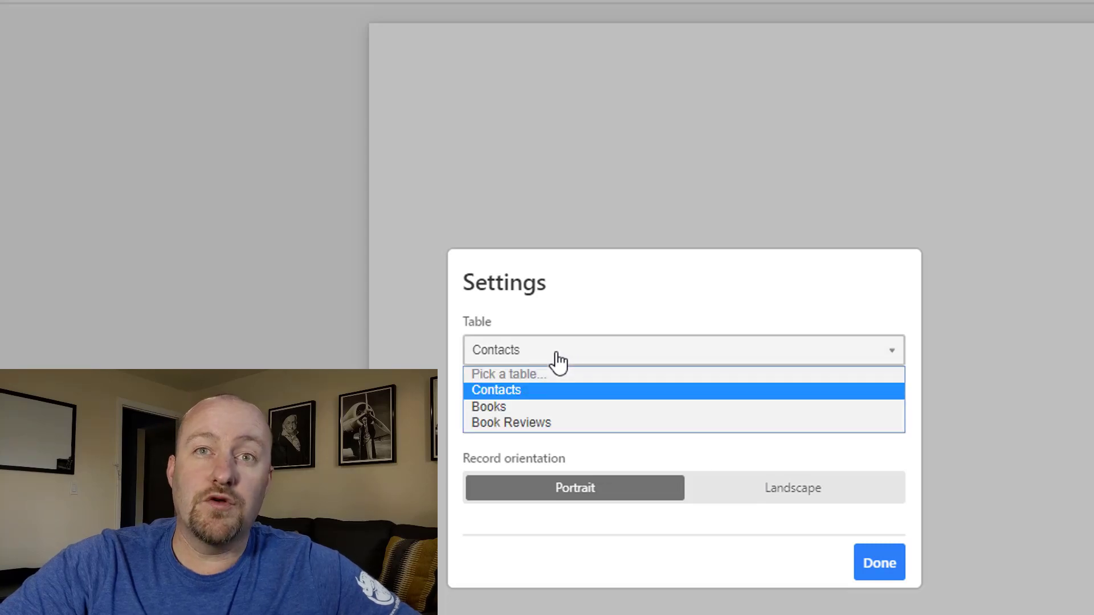
{"action": "left_click", "coordinate": [542, 390]}
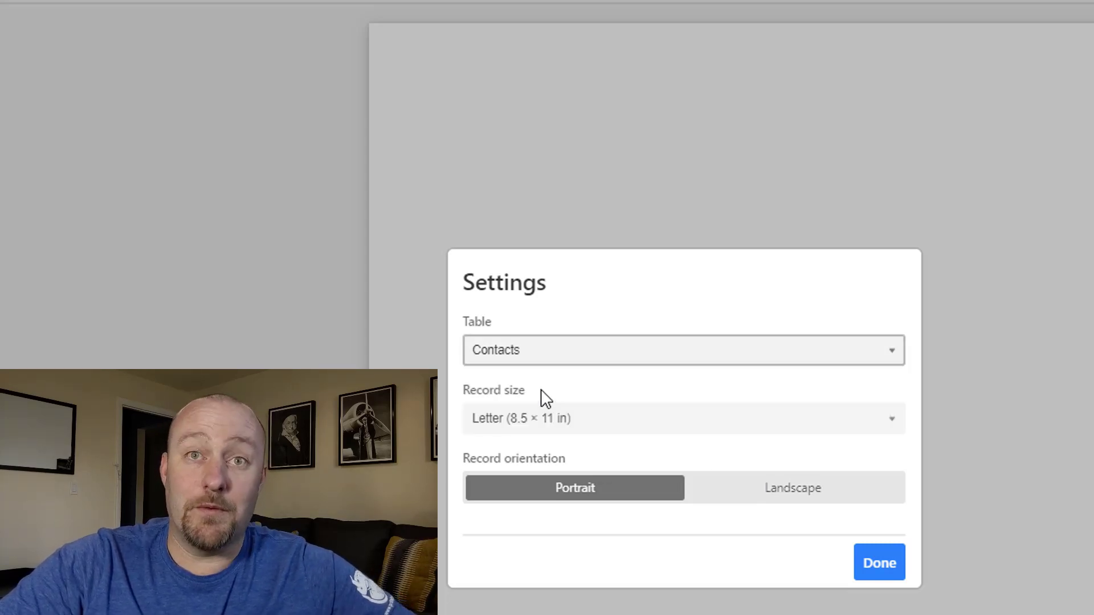
{"action": "left_click", "coordinate": [879, 565]}
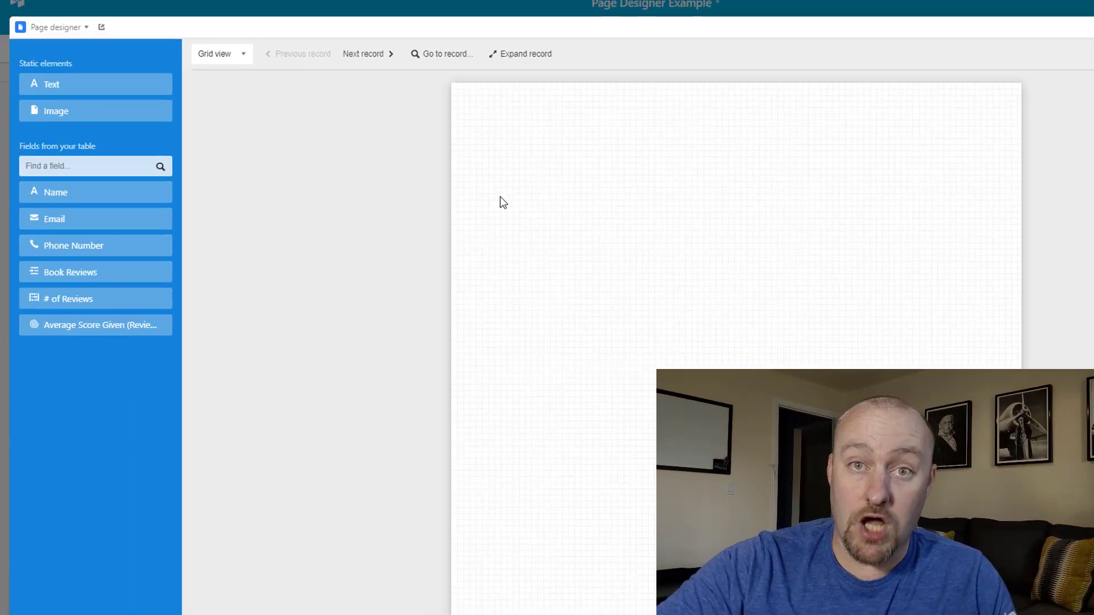
- Examine the contacts' # of Reviews in the Contacts table, with the table area widened to show Average Score Given (Reviewer)
{"action": "left_click", "coordinate": [337, 5]}
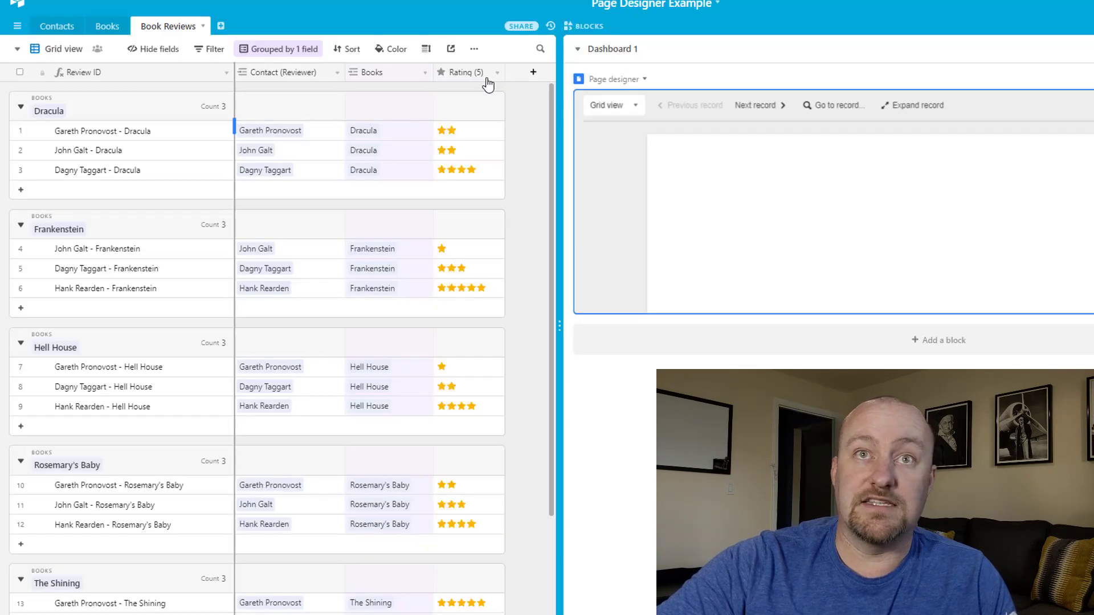
{"action": "left_click", "coordinate": [55, 25]}
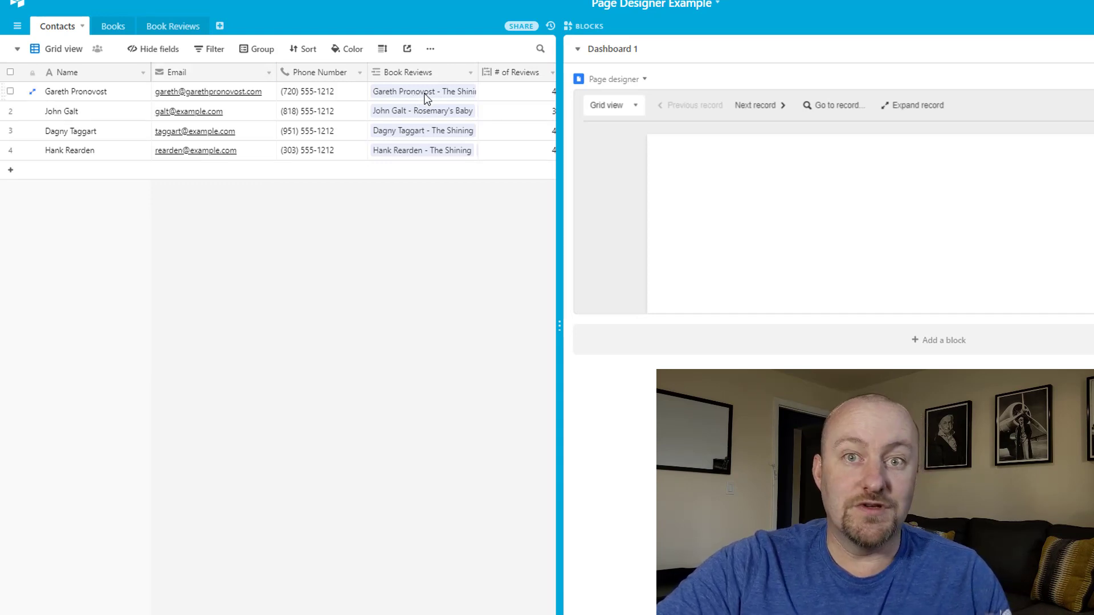
{"action": "left_click", "coordinate": [84, 94]}
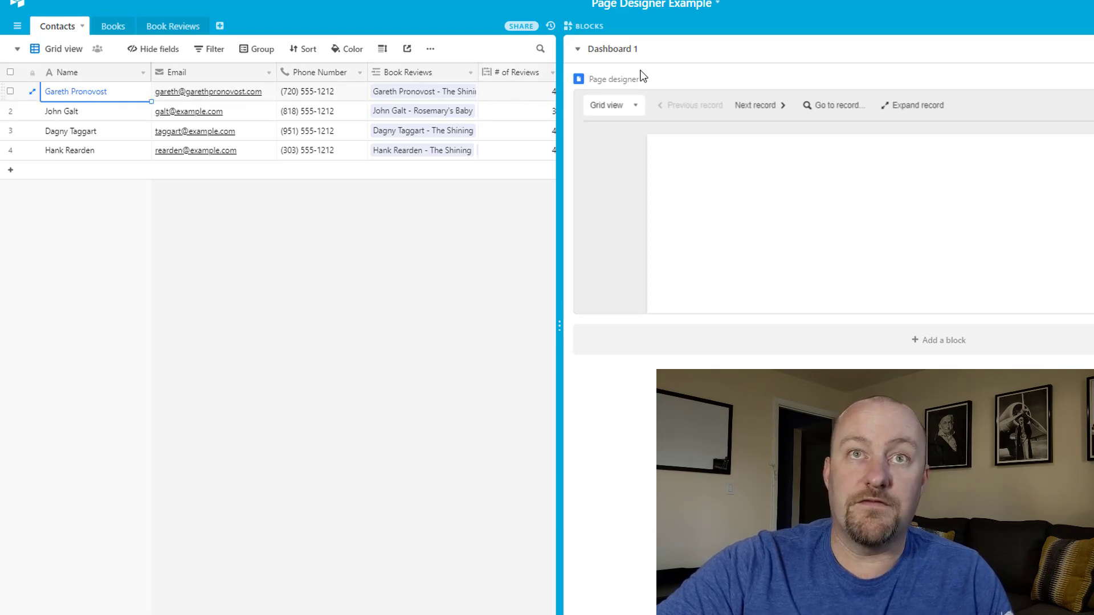
{"action": "left_click_drag", "start_coordinate": [559, 326], "coordinate": [704, 328]}
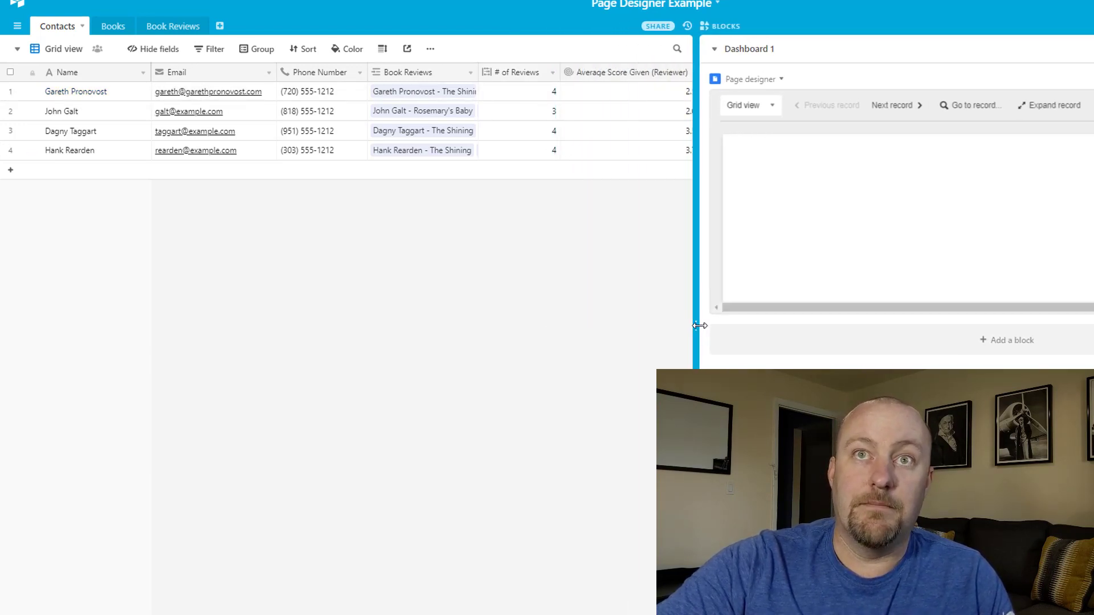
{"action": "left_click", "coordinate": [80, 95]}
{"action": "left_click", "coordinate": [530, 96]}
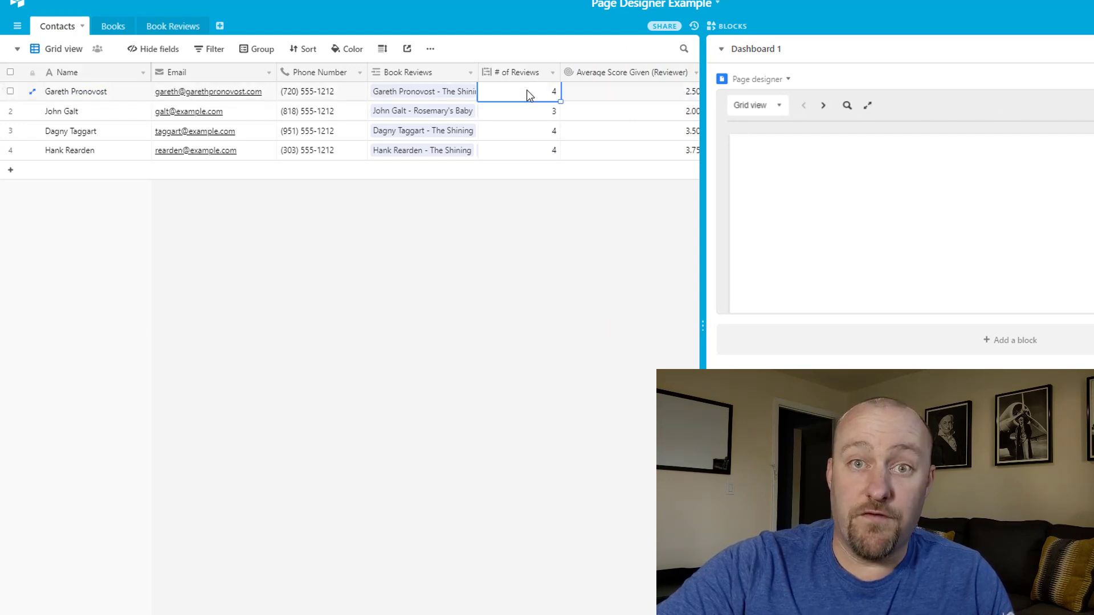
{"action": "left_click", "coordinate": [93, 94]}
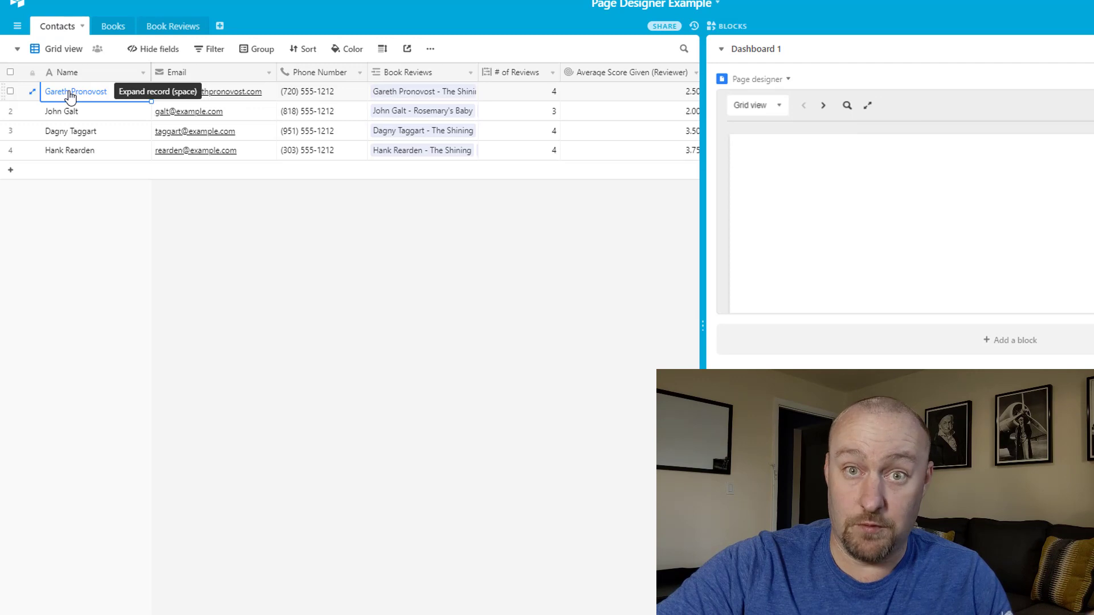
{"action": "left_click", "coordinate": [517, 103]}
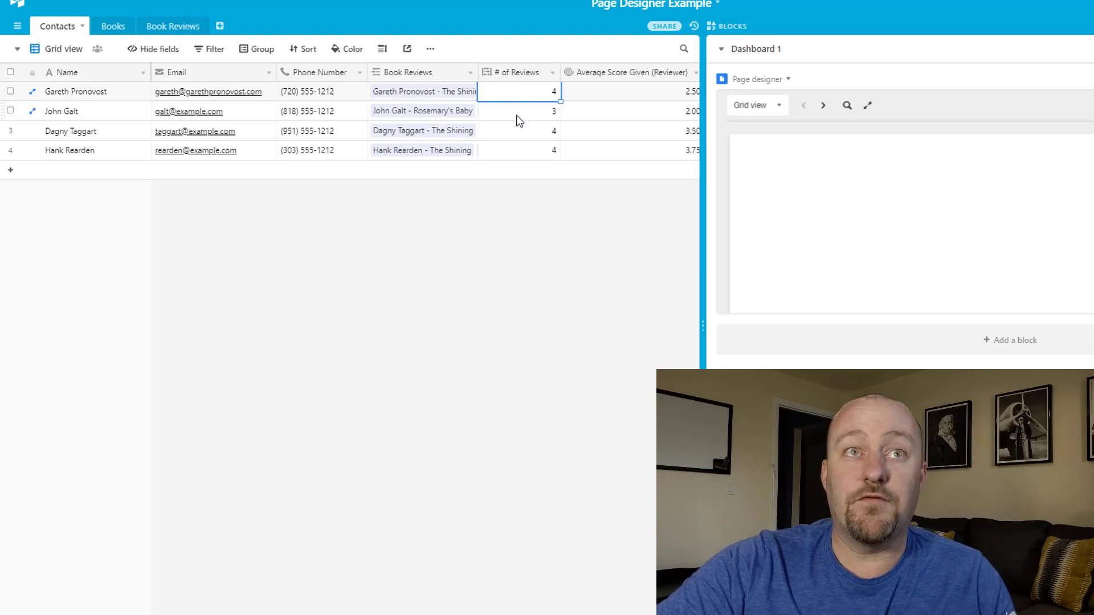
{"action": "left_click", "coordinate": [520, 118]}
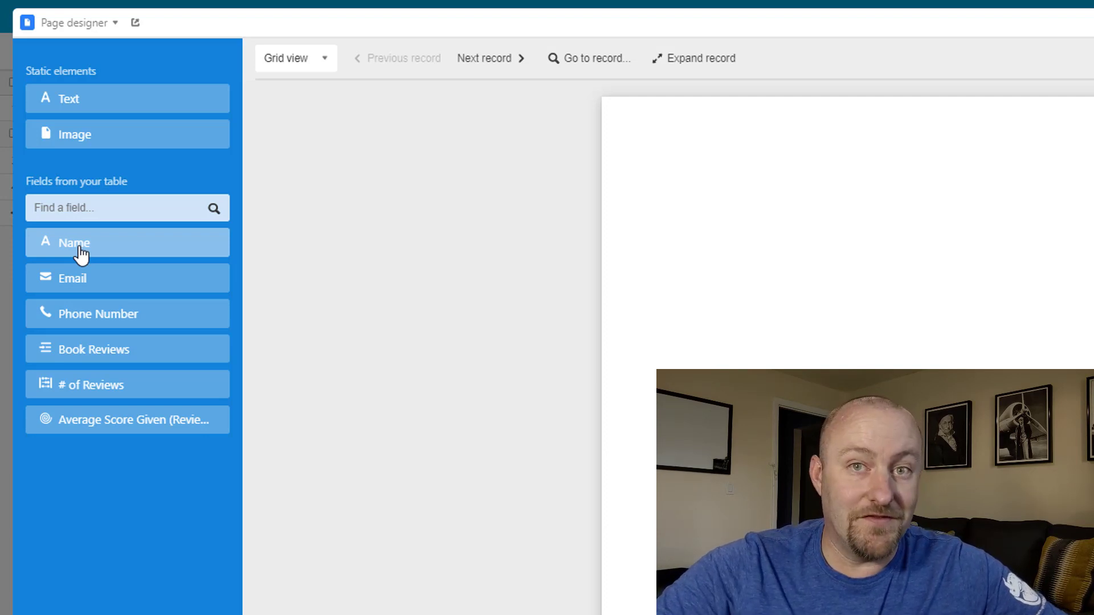
- Place the Name field near the page's upper edge at X 40, Y 70, with font size 22 and a 260 × 80 box
{"action": "left_click_drag", "start_coordinate": [81, 255], "coordinate": [763, 163]}
{"action": "left_click", "coordinate": [79, 493]}
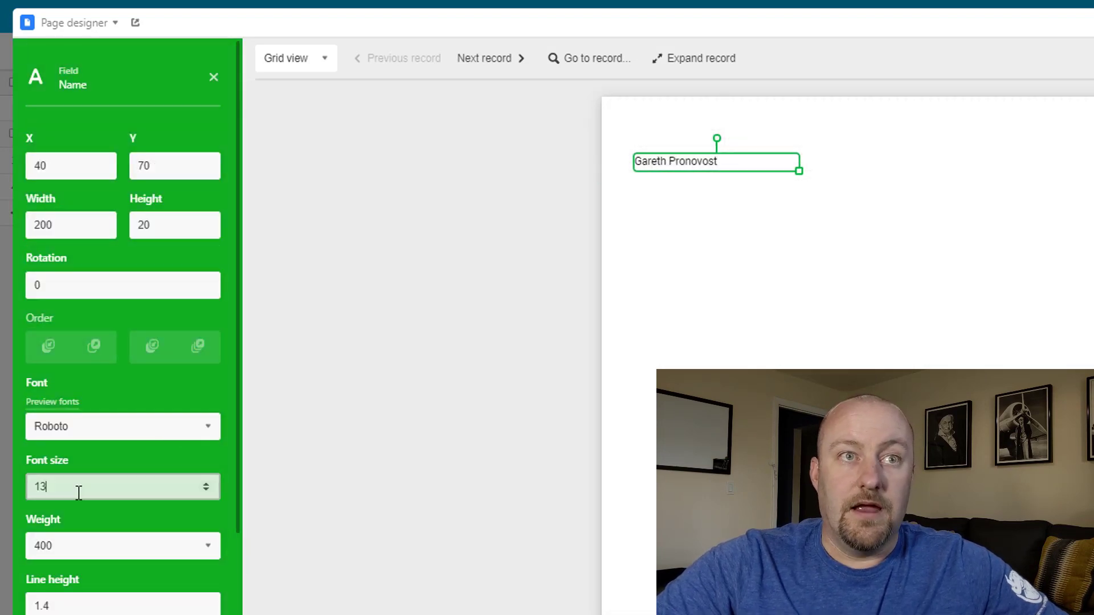
{"action": "left_click", "coordinate": [205, 483]}
{"action": "left_click", "coordinate": [206, 484]}
{"action": "left_click", "coordinate": [206, 484]}
{"action": "left_click", "coordinate": [206, 484]}
{"action": "left_click", "coordinate": [205, 484]}
{"action": "left_click", "coordinate": [205, 484]}
{"action": "left_click", "coordinate": [205, 484]}
{"action": "left_click", "coordinate": [205, 484]}
{"action": "left_click", "coordinate": [206, 484]}
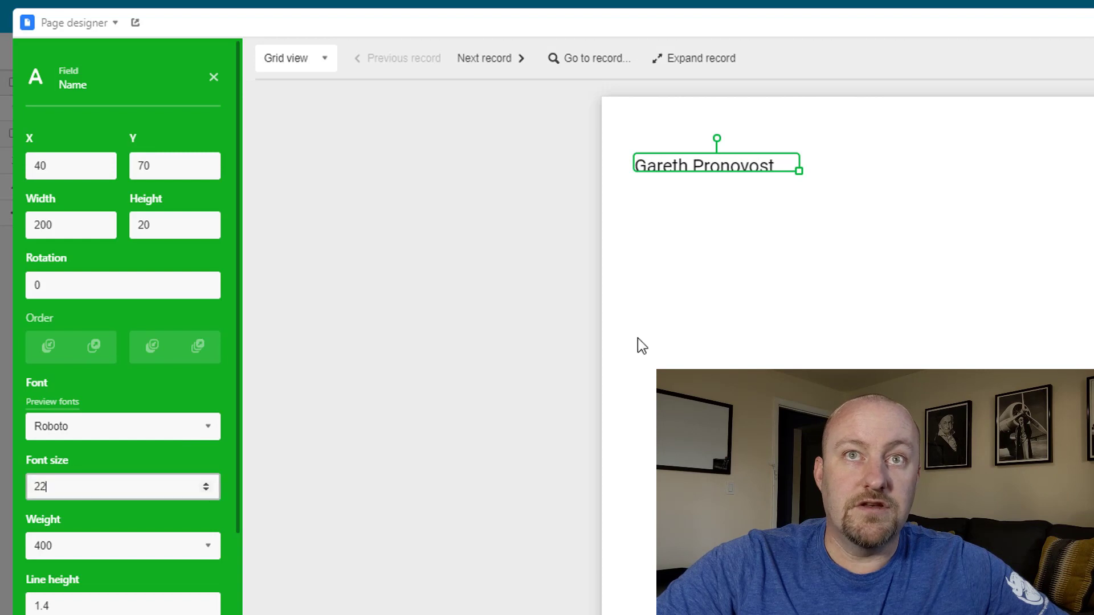
{"action": "left_click_drag", "start_coordinate": [801, 172], "coordinate": [845, 249]}
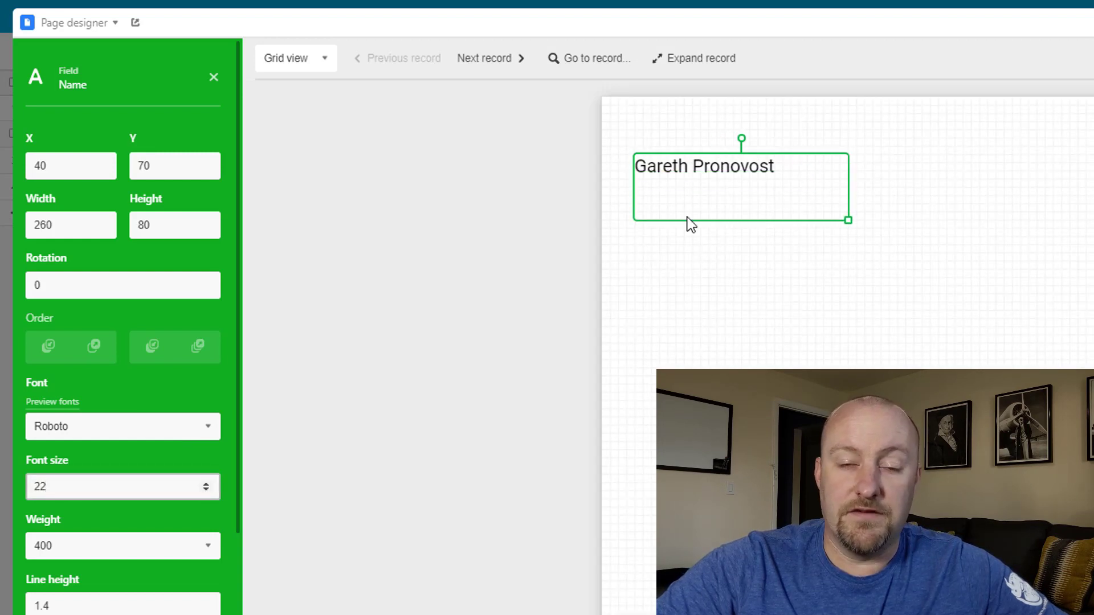
- Set the Name element's font weight to 700 and its line height to 2
{"action": "left_click", "coordinate": [208, 553]}
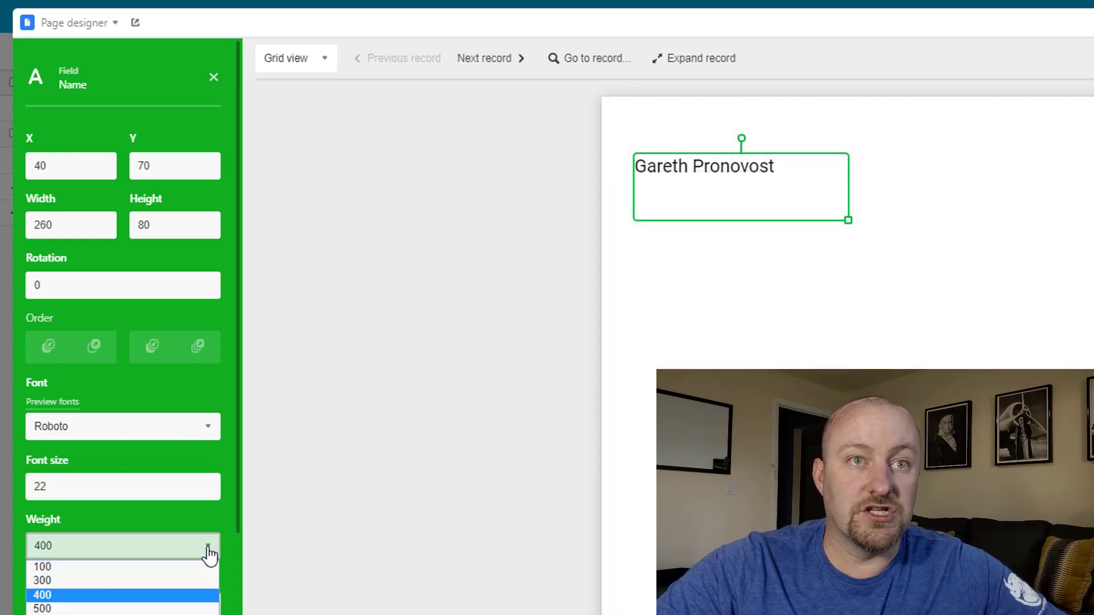
{"action": "left_click", "coordinate": [124, 614]}
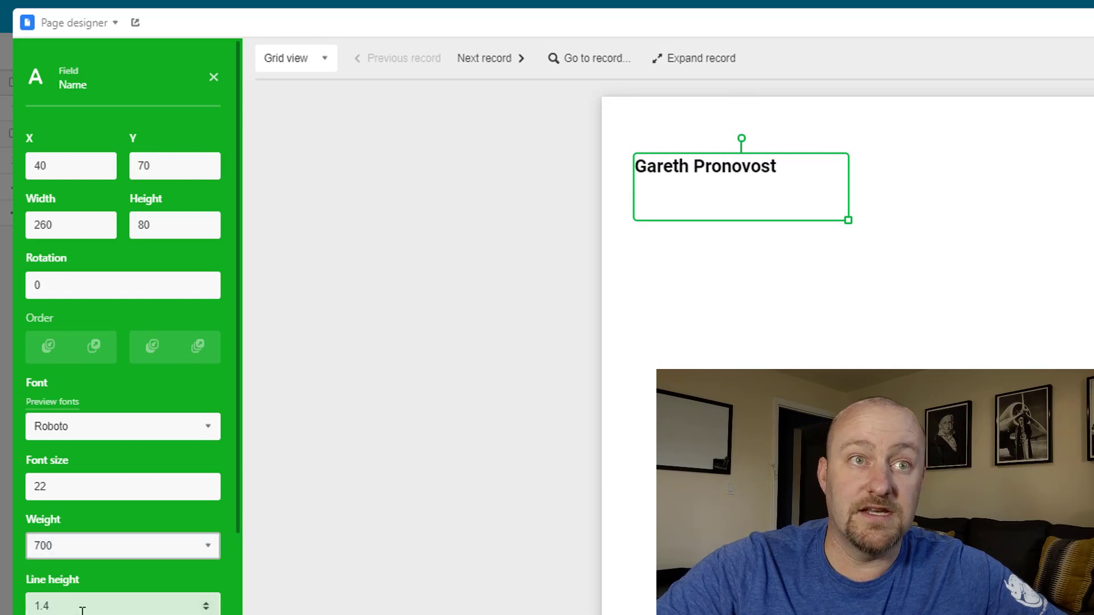
{"action": "left_click_drag", "start_coordinate": [205, 607], "coordinate": [207, 605]}
{"action": "left_click", "coordinate": [93, 486]}
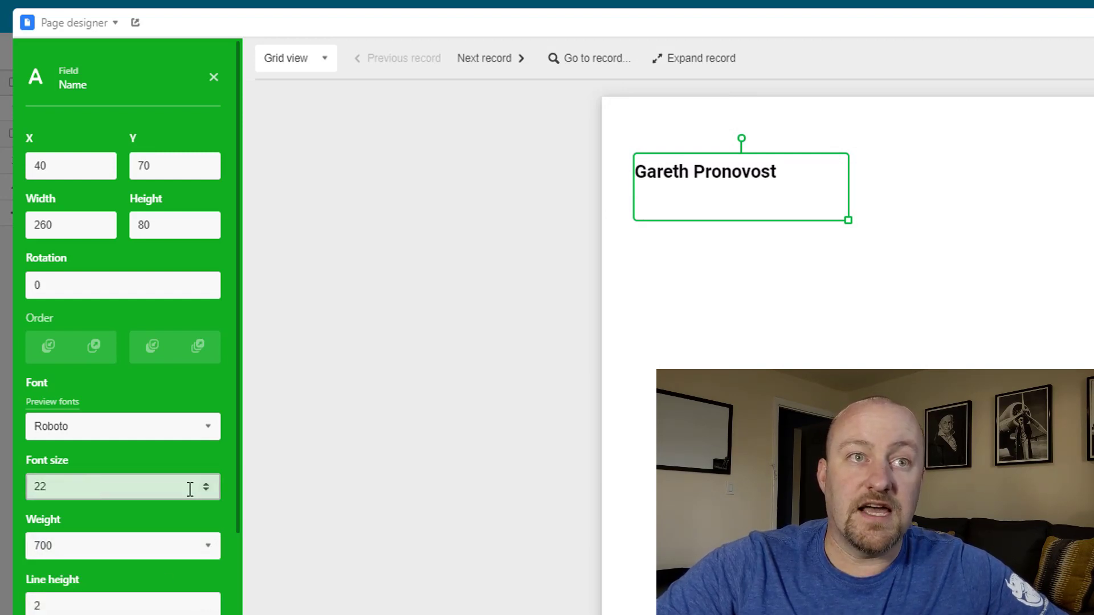
- Try the Rancho font on the Name element, settle on Rakkas, and close the element's properties
{"action": "left_click", "coordinate": [188, 435]}
{"action": "left_click", "coordinate": [108, 517]}
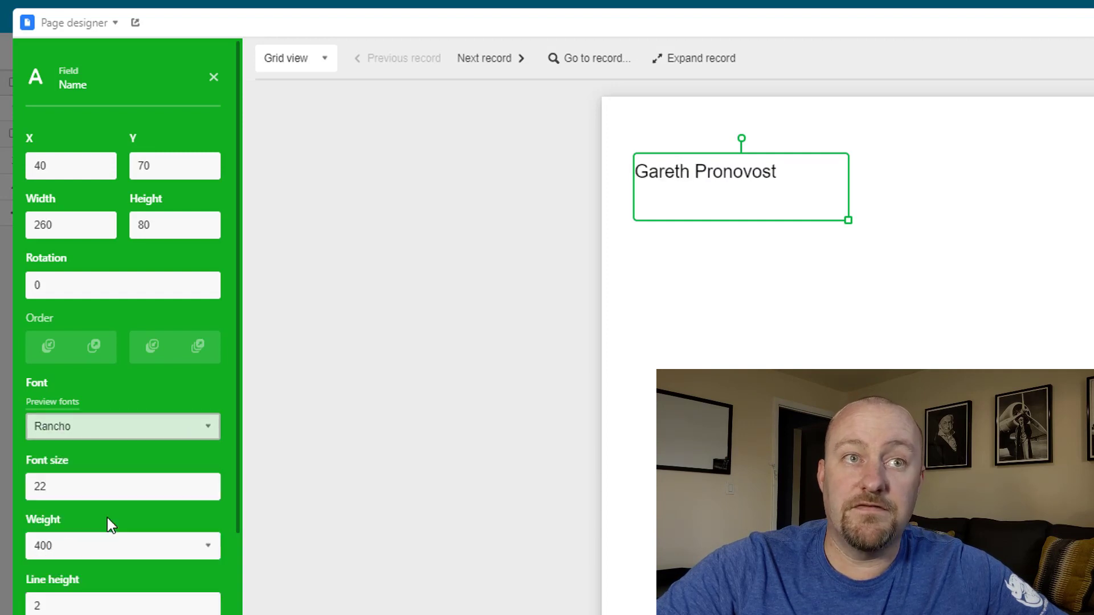
{"action": "left_click", "coordinate": [151, 433]}
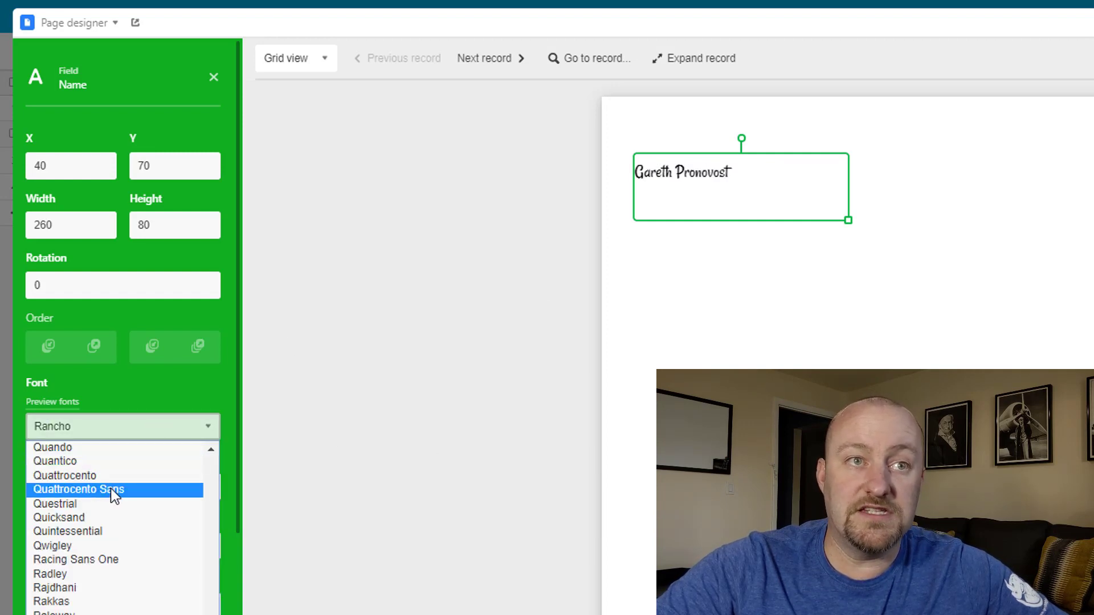
{"action": "left_click", "coordinate": [93, 601]}
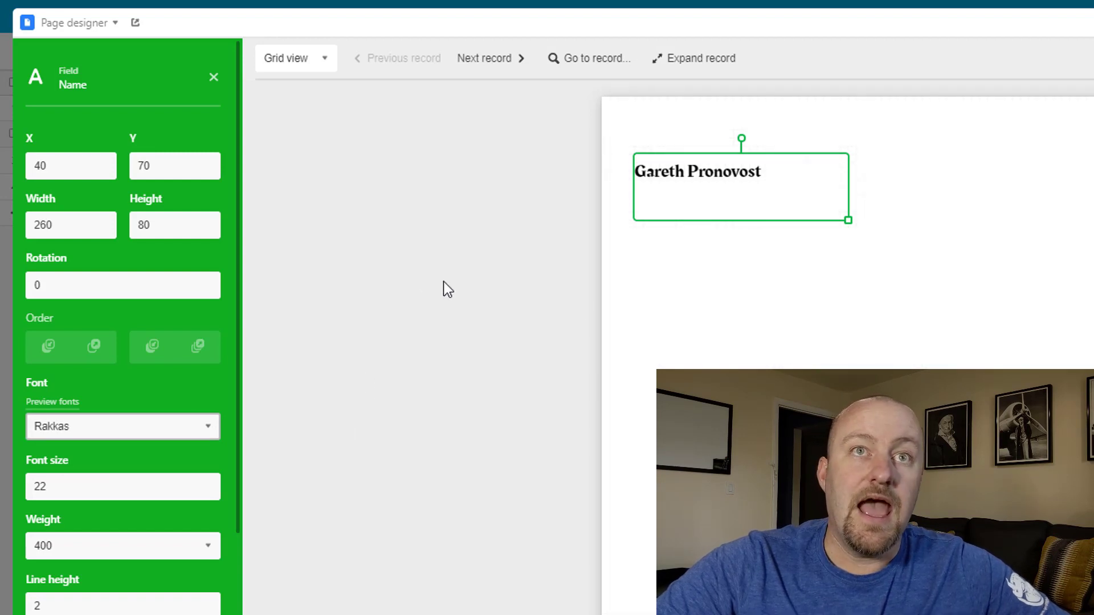
{"action": "left_click", "coordinate": [214, 76]}
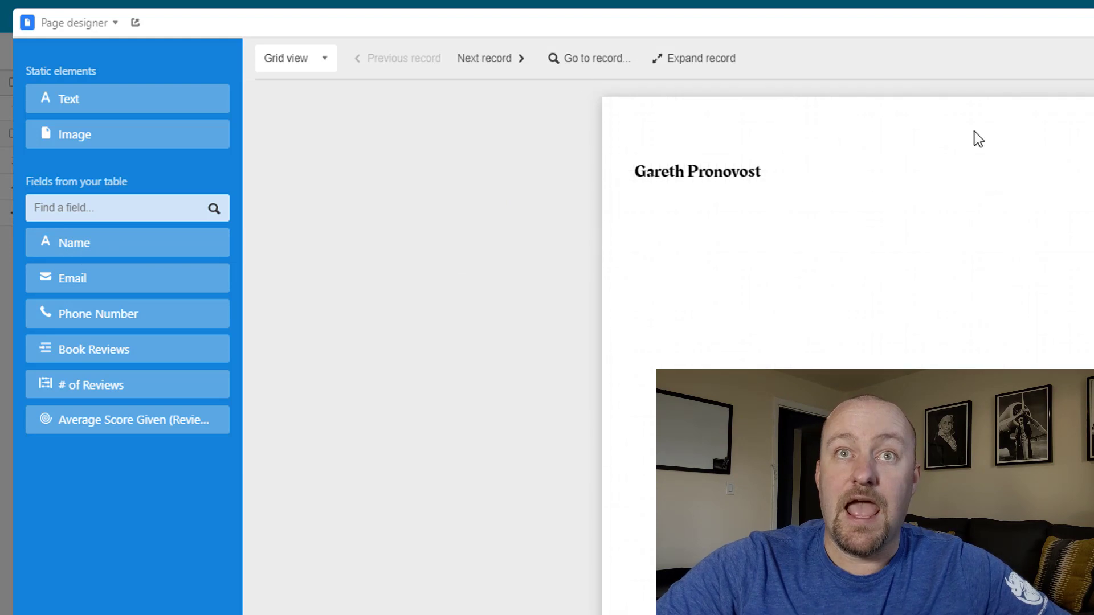
- Preview the page design on the other contacts' records one by one, and return to the first record
{"action": "left_click", "coordinate": [489, 59]}
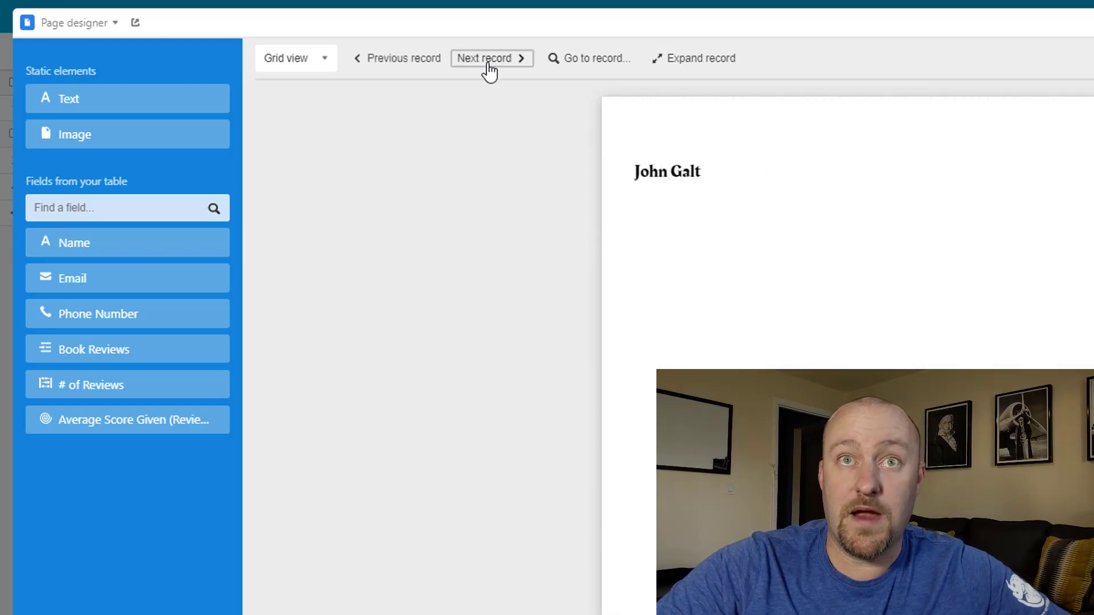
{"action": "left_click", "coordinate": [489, 59]}
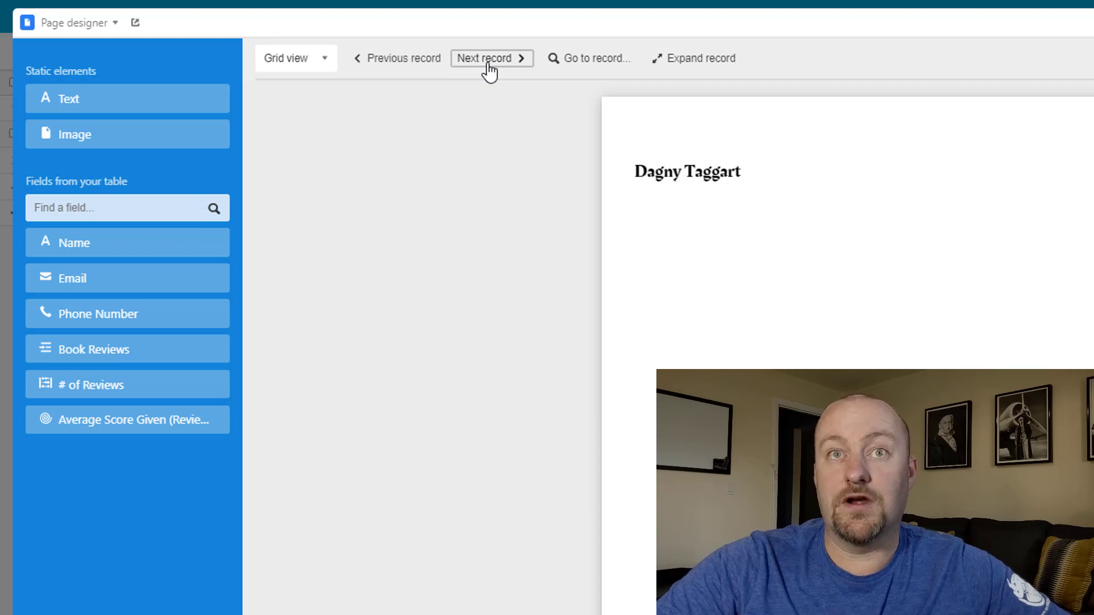
{"action": "left_click", "coordinate": [489, 60]}
{"action": "left_click", "coordinate": [392, 64]}
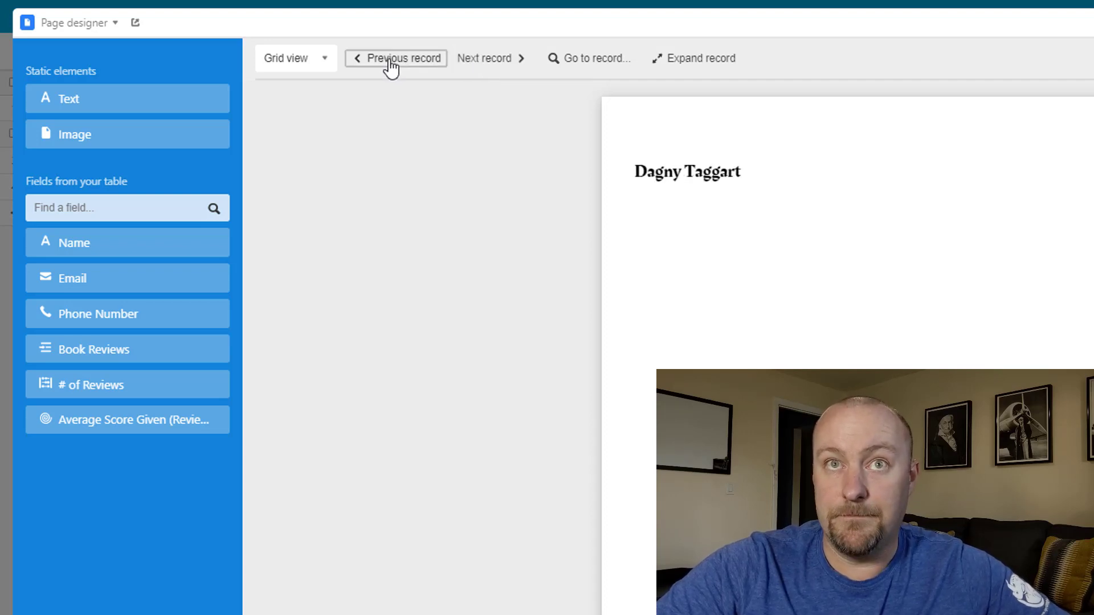
{"action": "left_click", "coordinate": [391, 61]}
{"action": "left_click", "coordinate": [391, 61]}
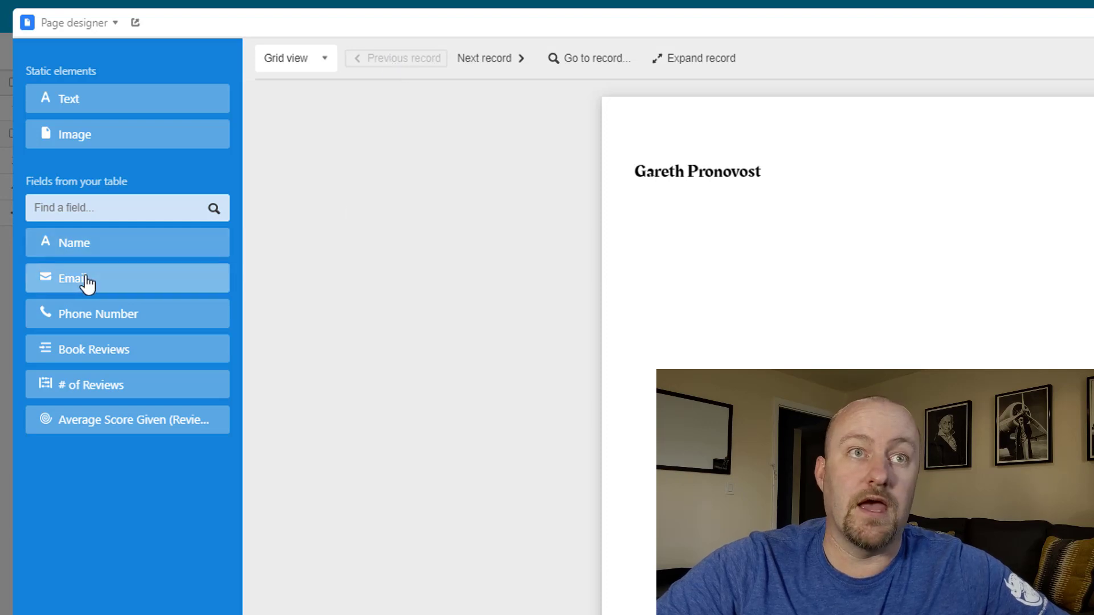
{"action": "mouse_move", "coordinate": [85, 281]}
{"action": "left_mouse_down"}
{"action": "mouse_move", "coordinate": [638, 228]}
{"action": "mouse_move", "coordinate": [923, 179]}
{"action": "mouse_move", "coordinate": [261, 228]}
{"action": "mouse_move", "coordinate": [93, 268]}
{"action": "left_mouse_up"}
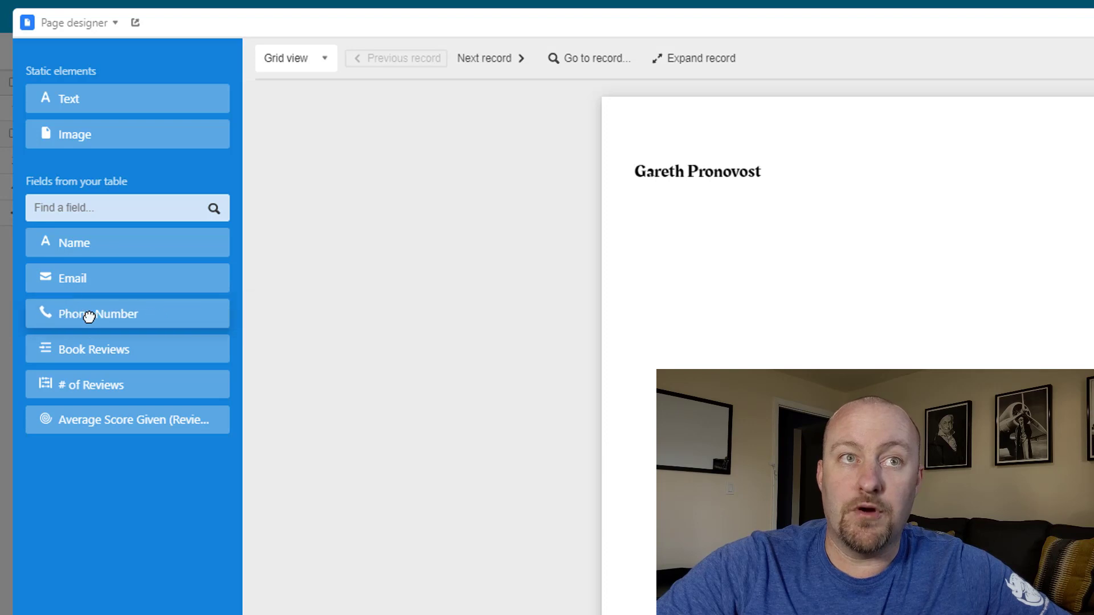
- Set the Name element's text color to the dark maroon #800040
{"action": "left_click", "coordinate": [683, 174]}
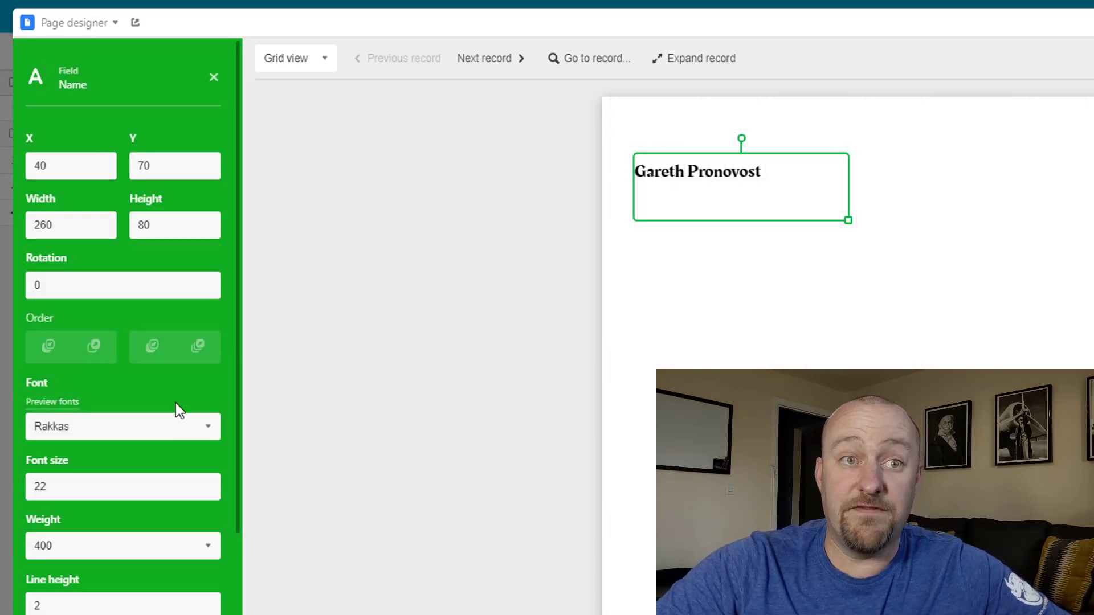
{"action": "scroll", "coordinate": [166, 407], "scroll_direction": "down", "scroll_amount": 8}
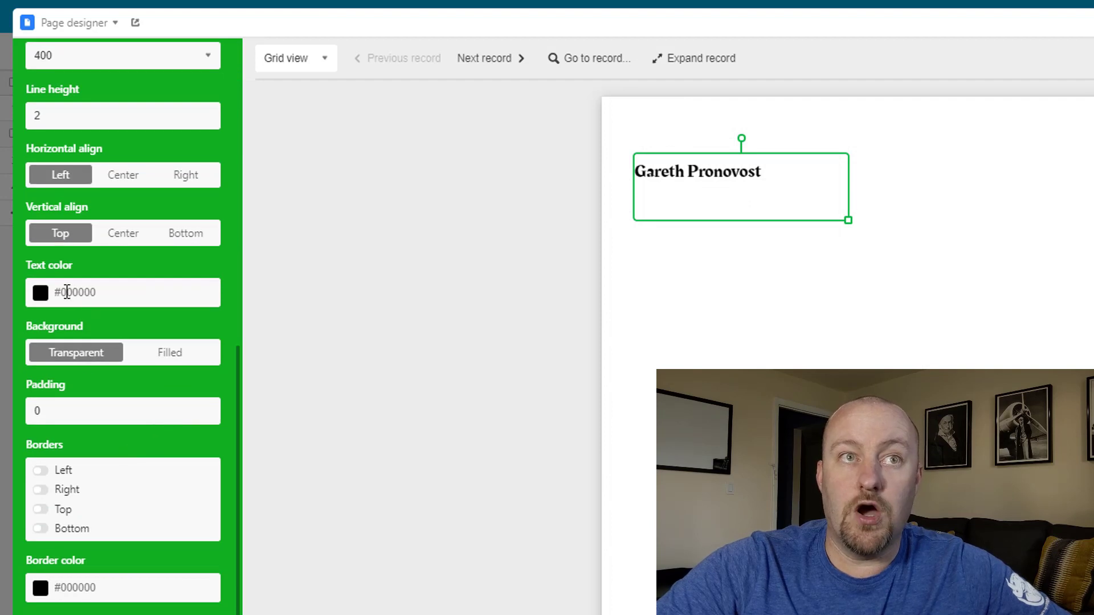
{"action": "left_click", "coordinate": [41, 292]}
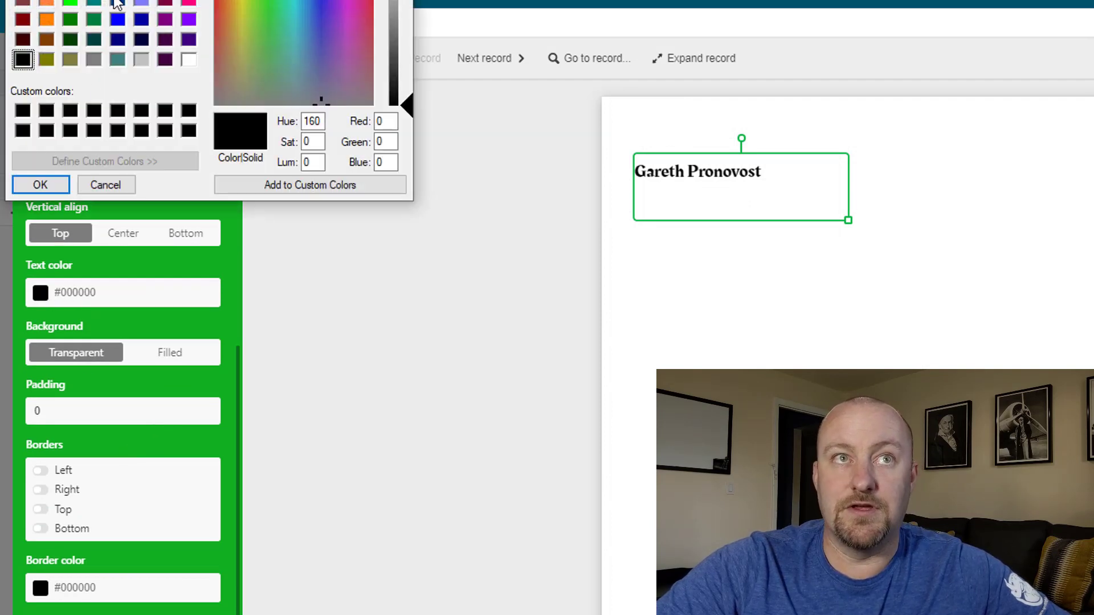
{"action": "left_click", "coordinate": [117, 0]}
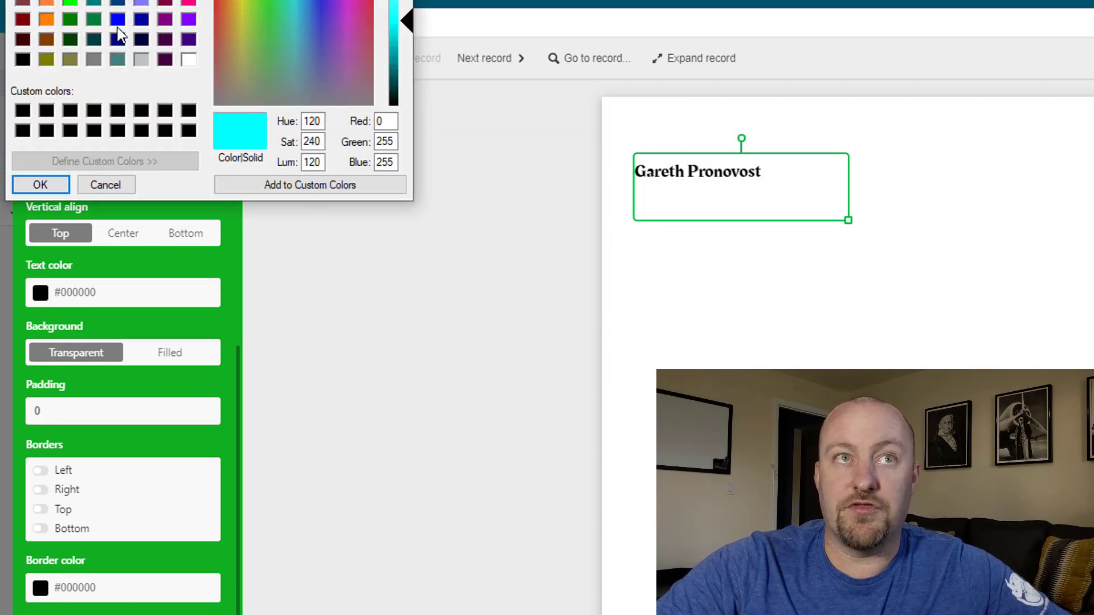
{"action": "left_click", "coordinate": [142, 3]}
{"action": "left_click", "coordinate": [165, 3]}
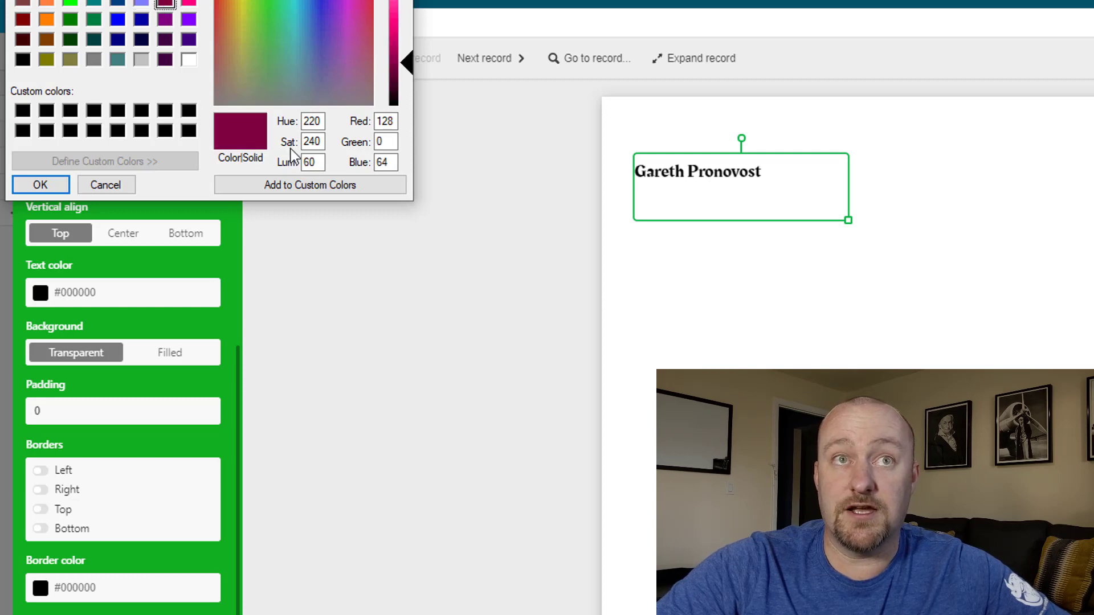
{"action": "left_click", "coordinate": [30, 186]}
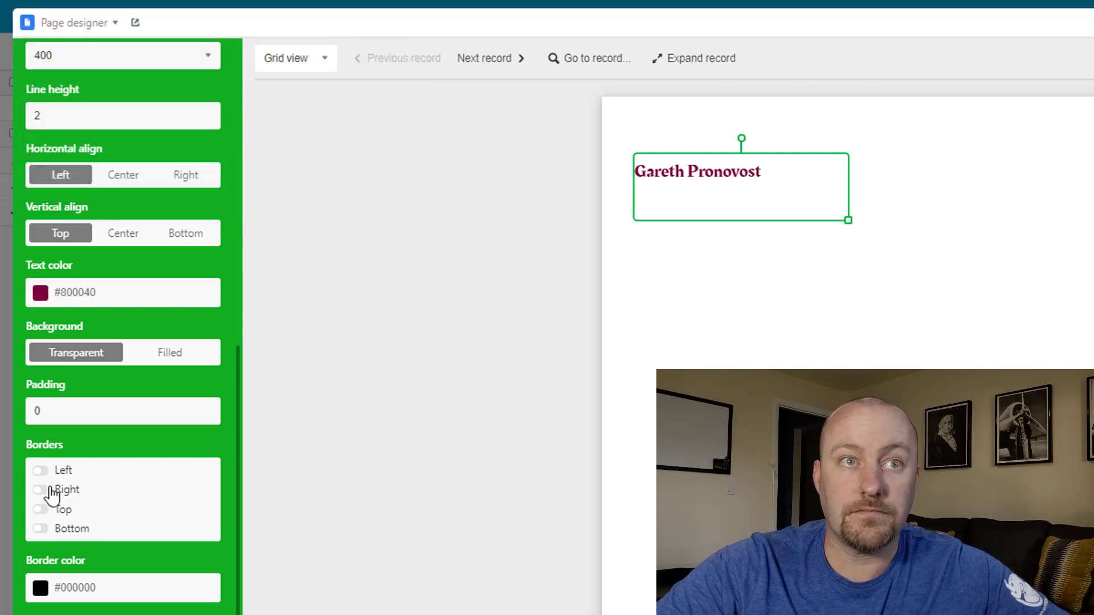
- Turn on all four borders of the Name element and resize its box to 270 × 50
{"action": "left_click", "coordinate": [40, 471]}
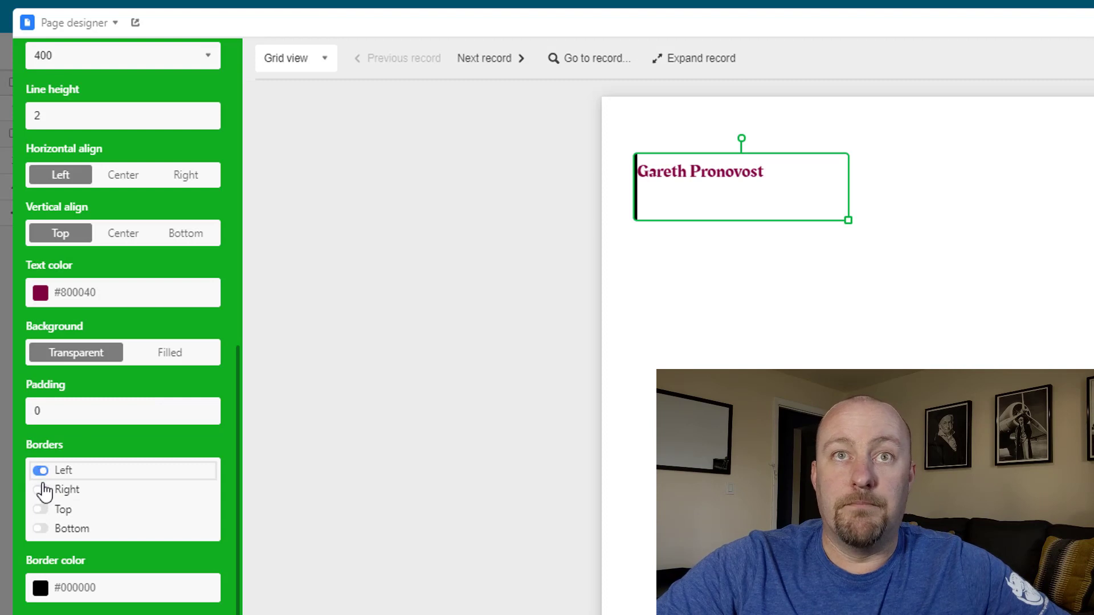
{"action": "left_click", "coordinate": [41, 491]}
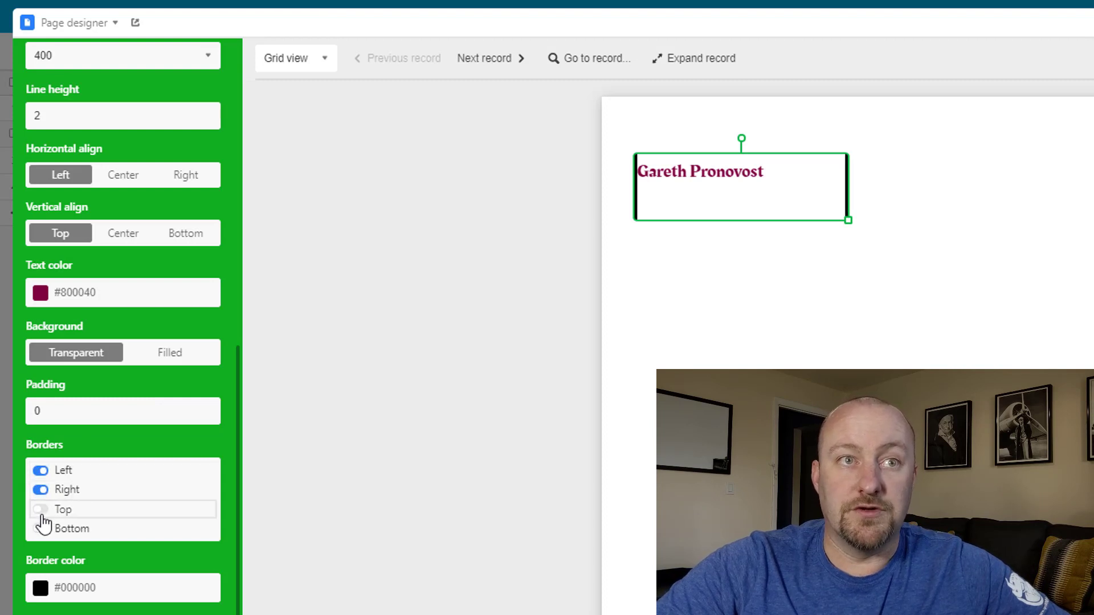
{"action": "left_click", "coordinate": [278, 462]}
{"action": "left_click", "coordinate": [756, 188]}
{"action": "mouse_move", "coordinate": [848, 220]}
{"action": "left_mouse_down"}
{"action": "mouse_move", "coordinate": [842, 205]}
{"action": "mouse_move", "coordinate": [858, 264]}
{"action": "mouse_move", "coordinate": [865, 220]}
{"action": "left_mouse_up"}
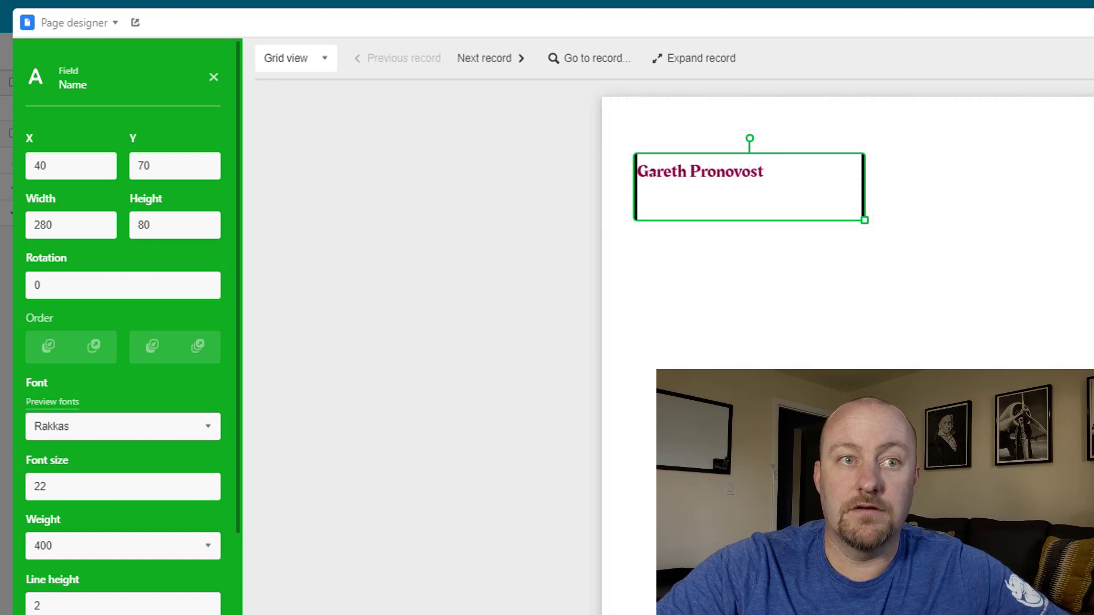
{"action": "scroll", "coordinate": [122, 342], "scroll_direction": "down", "scroll_amount": 5}
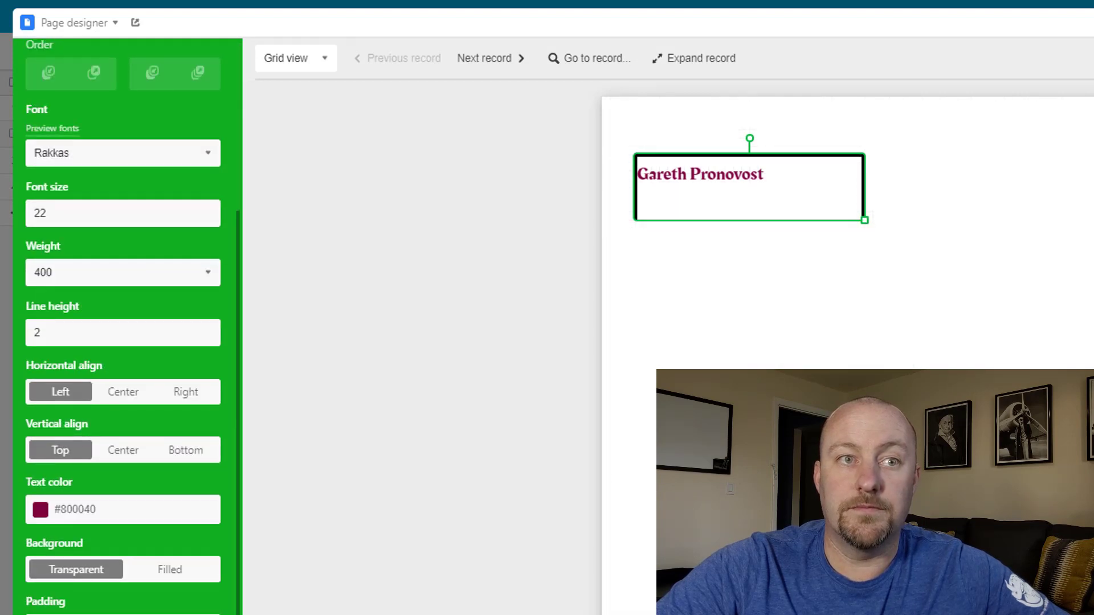
{"action": "left_click", "coordinate": [744, 334]}
{"action": "left_click", "coordinate": [864, 219]}
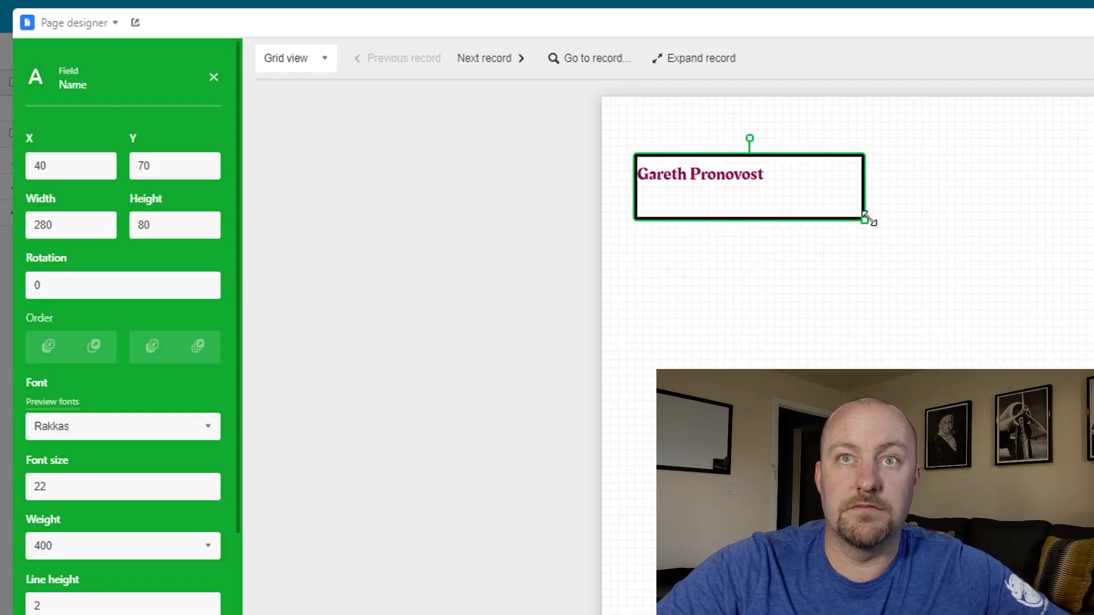
{"action": "left_click_drag", "start_coordinate": [867, 220], "coordinate": [862, 199]}
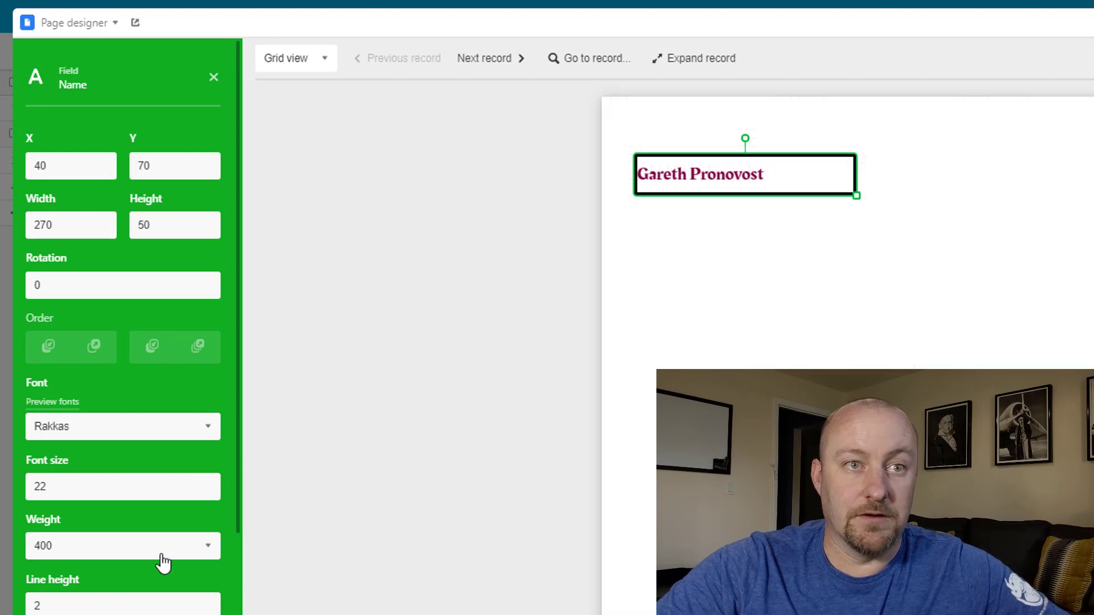
- Set the Name element's border color to the blue #0080ff and close the element's properties
{"action": "scroll", "coordinate": [161, 559], "scroll_direction": "down", "scroll_amount": 9}
{"action": "left_click", "coordinate": [42, 589]}
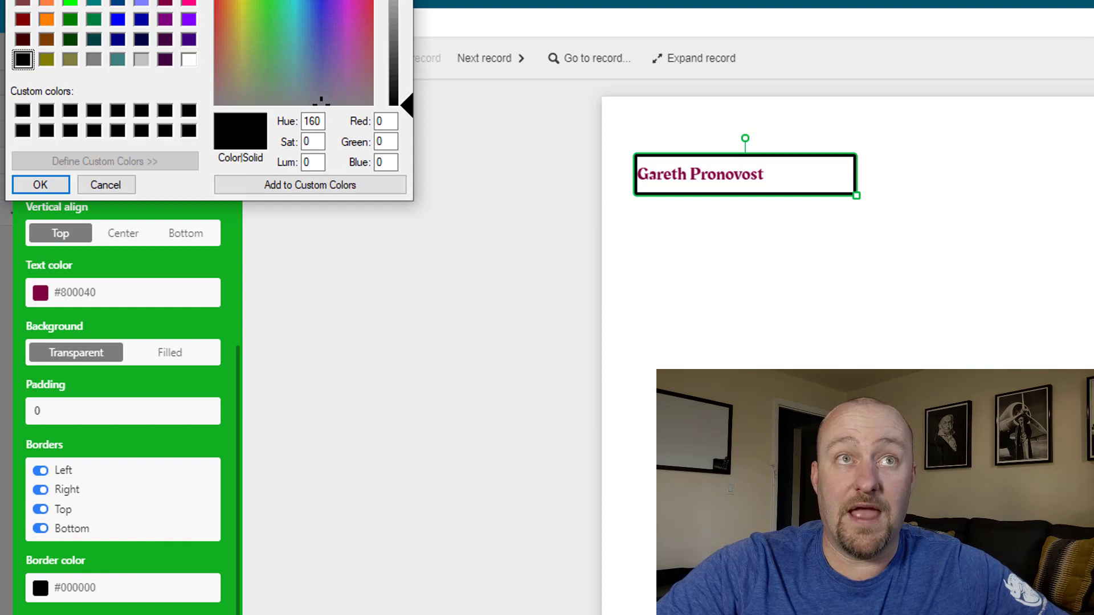
{"action": "left_click", "coordinate": [141, 1]}
{"action": "left_click", "coordinate": [50, 186]}
{"action": "left_click", "coordinate": [380, 333]}
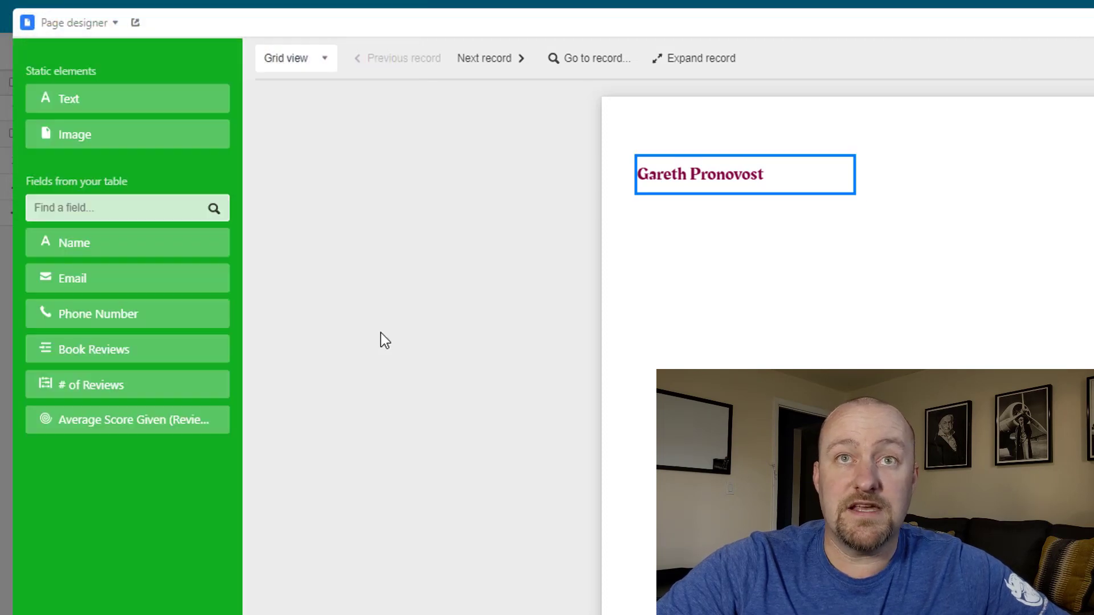
{"action": "left_click", "coordinate": [673, 185]}
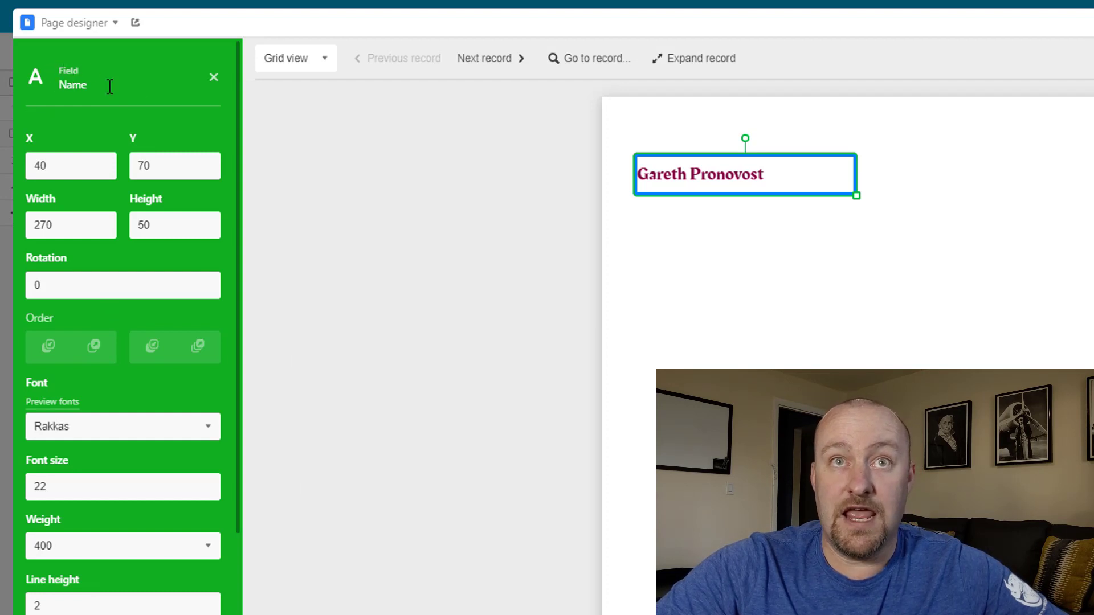
{"action": "left_click", "coordinate": [214, 77]}
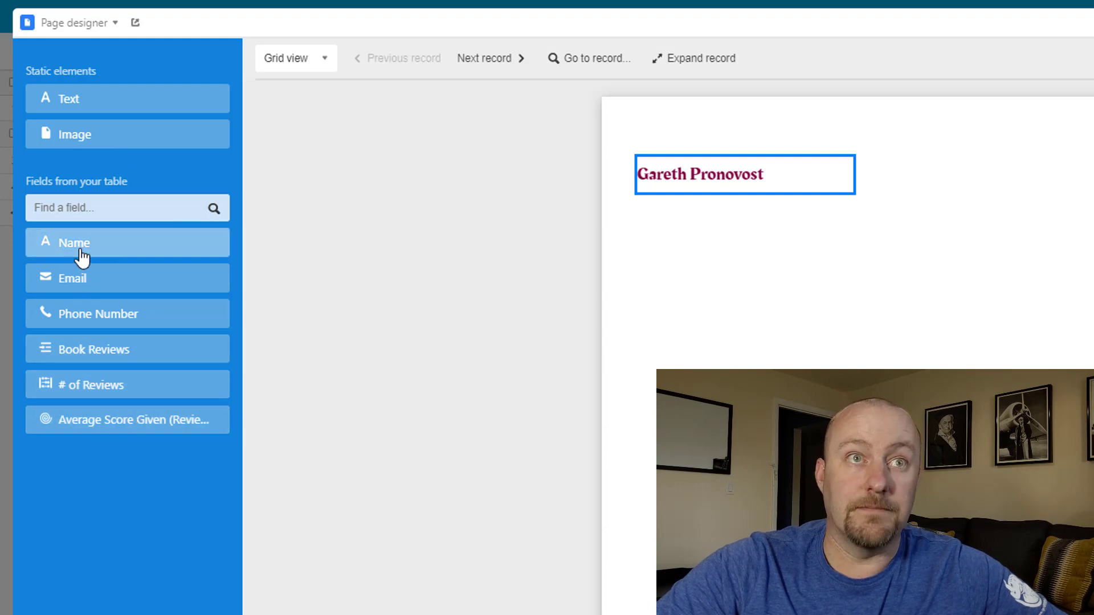
- Duplicate the Name element and place the copy beneath the original at X 40, Y 150
{"action": "left_click", "coordinate": [744, 170]}
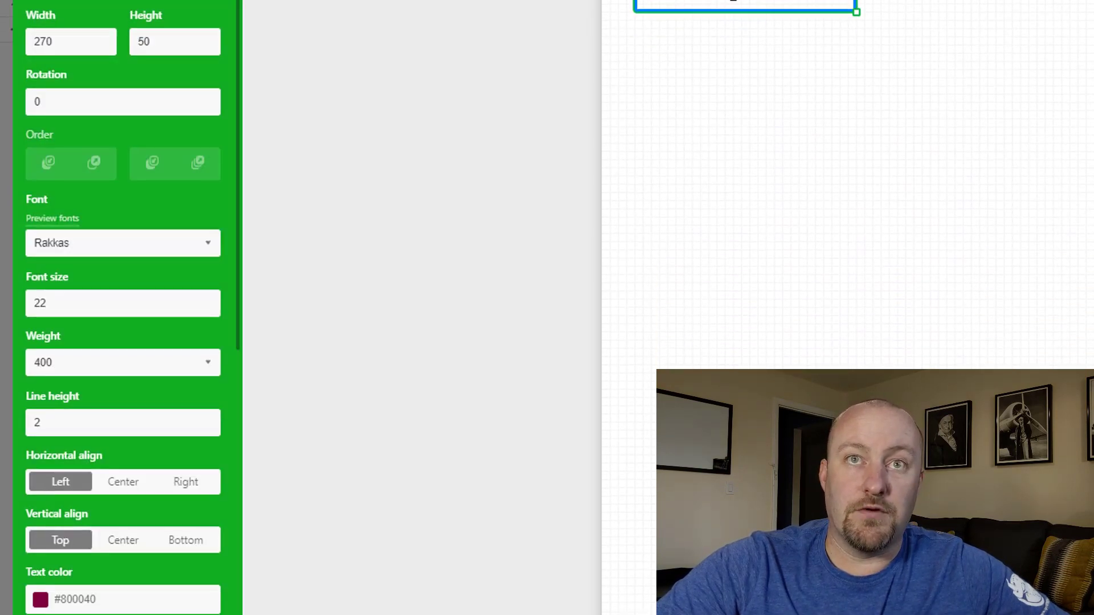
{"action": "scroll", "coordinate": [171, 307], "scroll_direction": "down", "scroll_amount": 8}
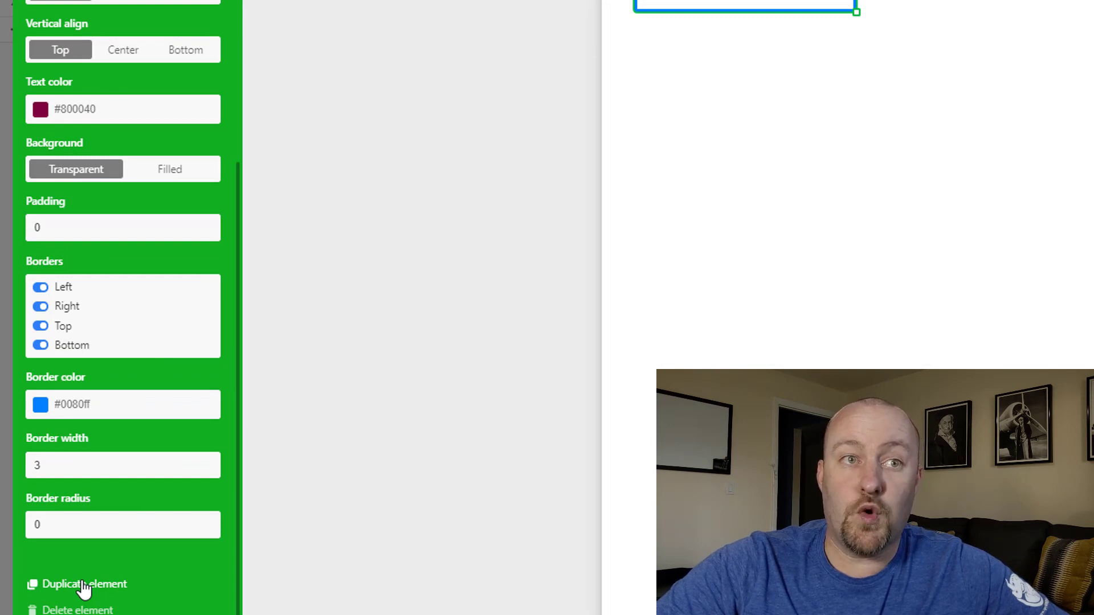
{"action": "left_click", "coordinate": [83, 585]}
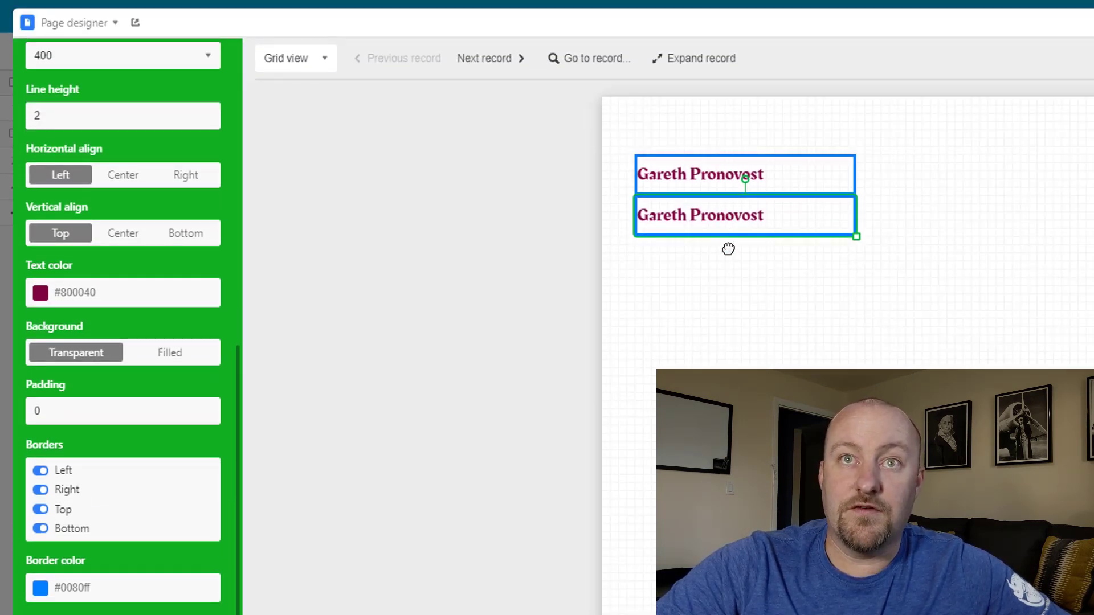
{"action": "mouse_move", "coordinate": [728, 249]}
{"action": "left_mouse_down"}
{"action": "mouse_move", "coordinate": [718, 257]}
{"action": "mouse_move", "coordinate": [727, 255]}
{"action": "left_mouse_up"}
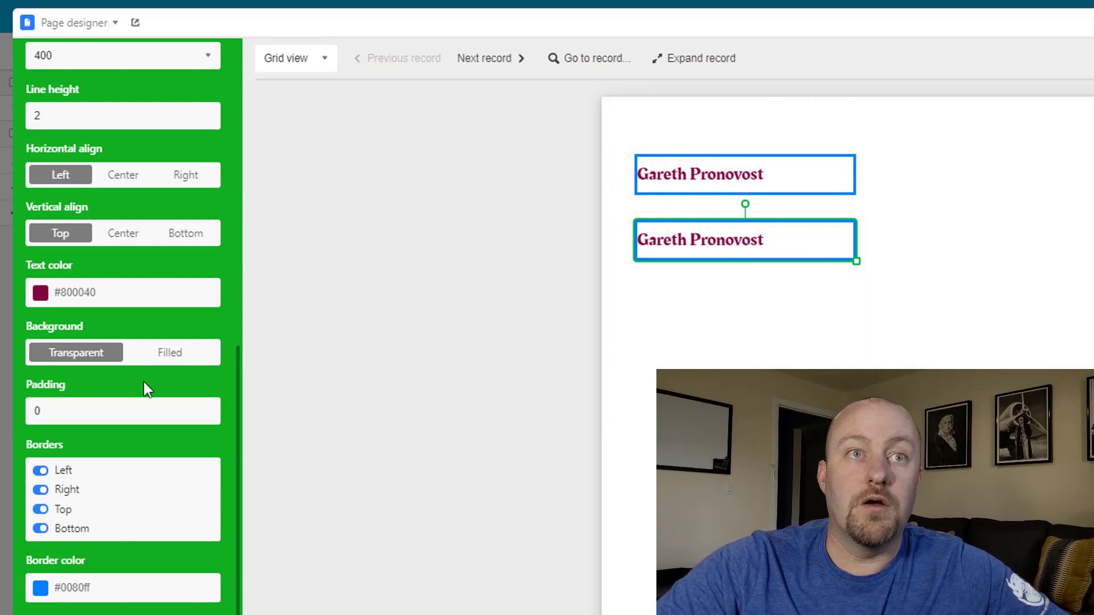
- Give the duplicated Name element a filled background in the pink #ff0080
{"action": "scroll", "coordinate": [143, 382], "scroll_direction": "up", "scroll_amount": 8}
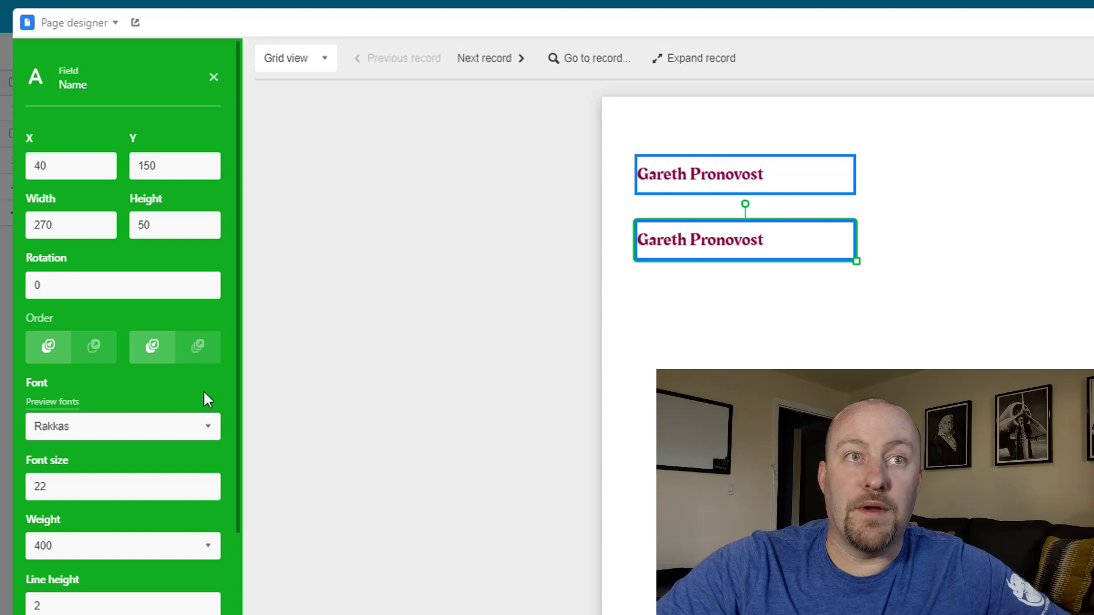
{"action": "scroll", "coordinate": [108, 296], "scroll_direction": "down", "scroll_amount": 6}
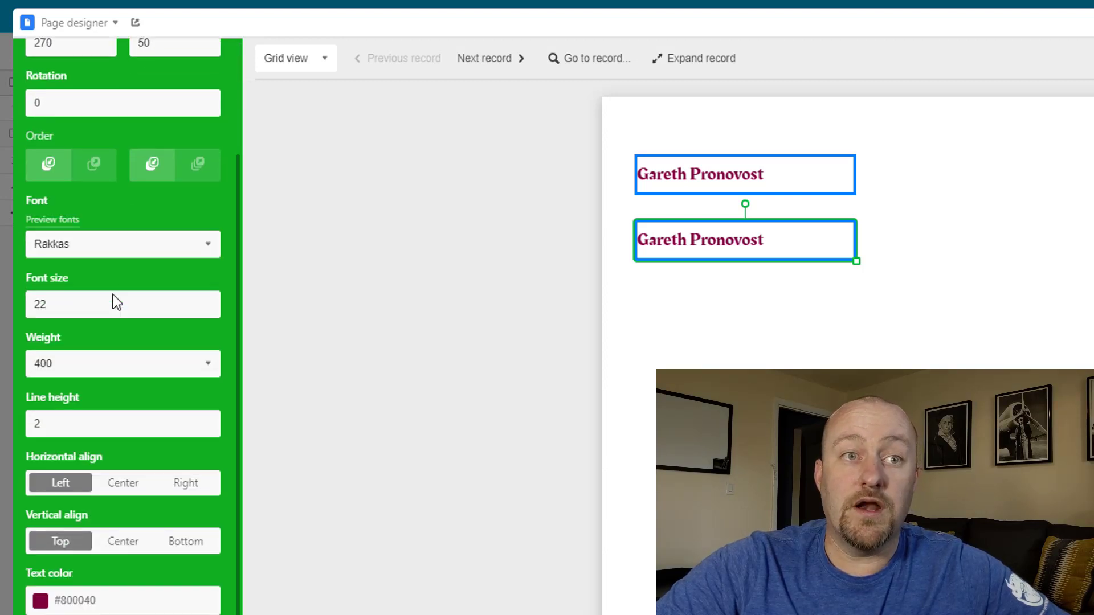
{"action": "scroll", "coordinate": [123, 294], "scroll_direction": "down", "scroll_amount": 2}
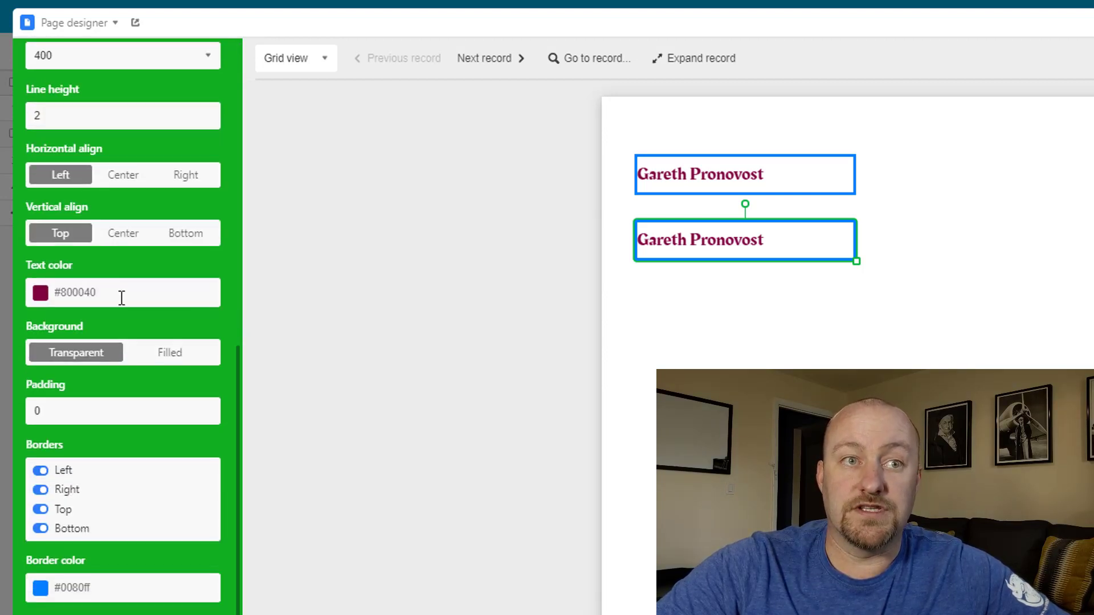
{"action": "scroll", "coordinate": [115, 393], "scroll_direction": "up", "scroll_amount": 8}
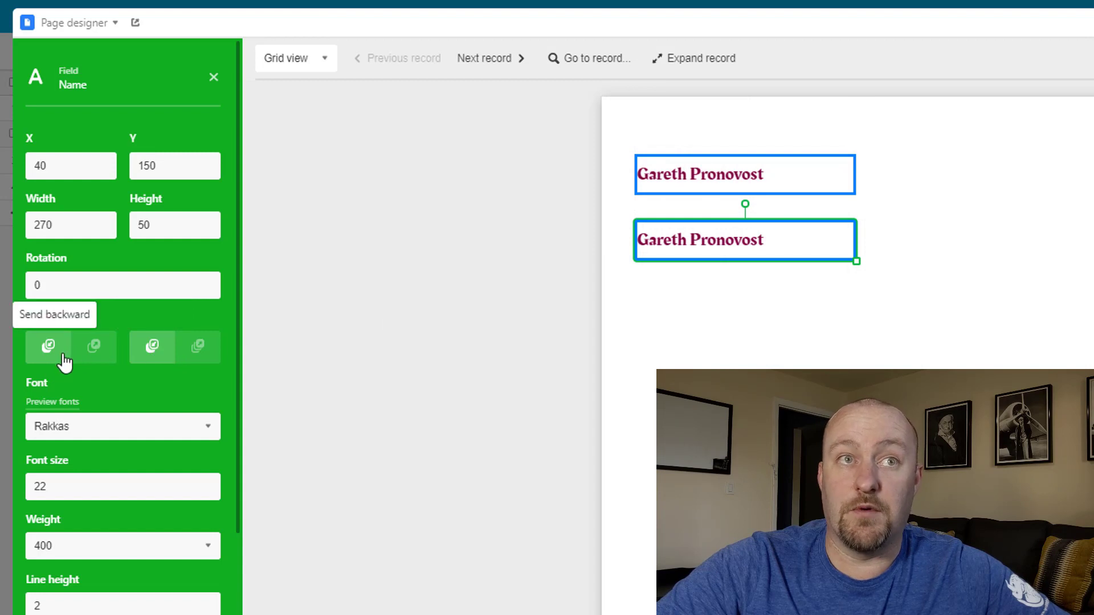
{"action": "scroll", "coordinate": [118, 385], "scroll_direction": "down", "scroll_amount": 3}
{"action": "scroll", "coordinate": [118, 385], "scroll_direction": "down", "scroll_amount": 3}
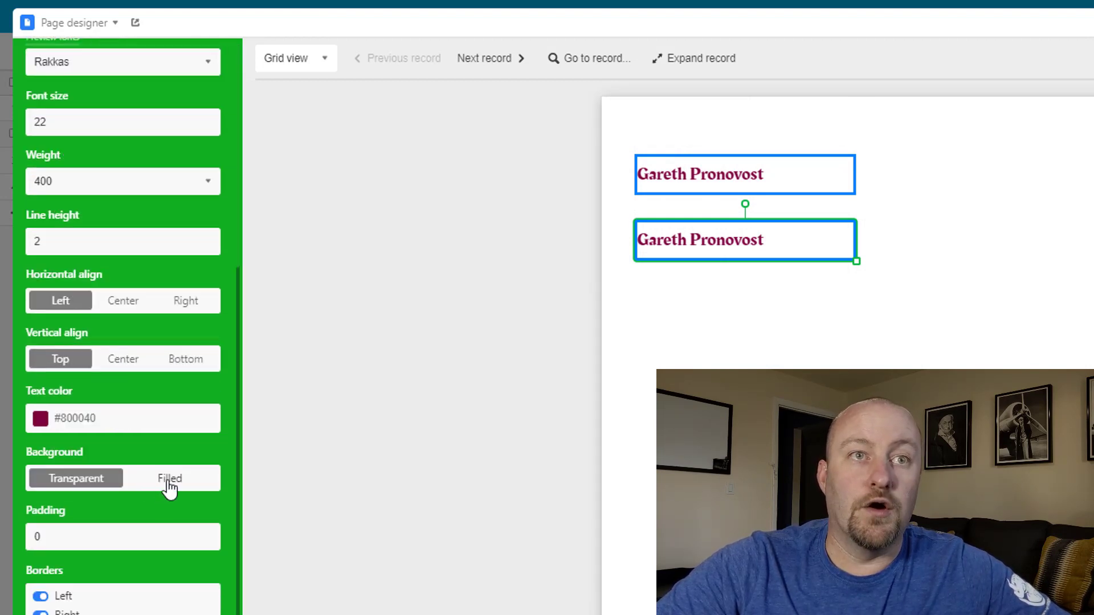
{"action": "left_click", "coordinate": [166, 485]}
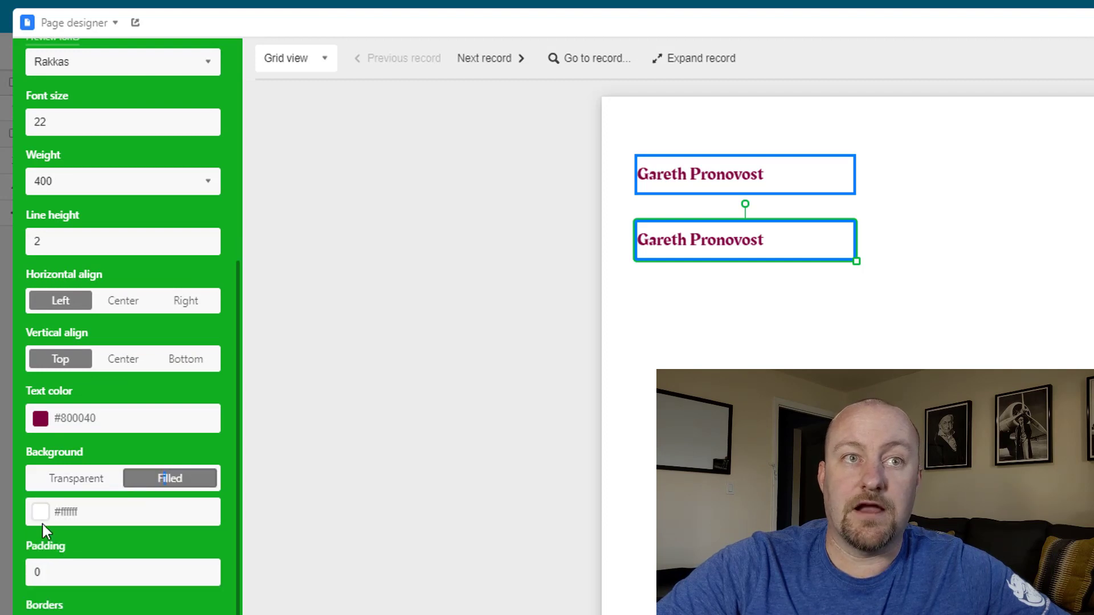
{"action": "left_click", "coordinate": [40, 512]}
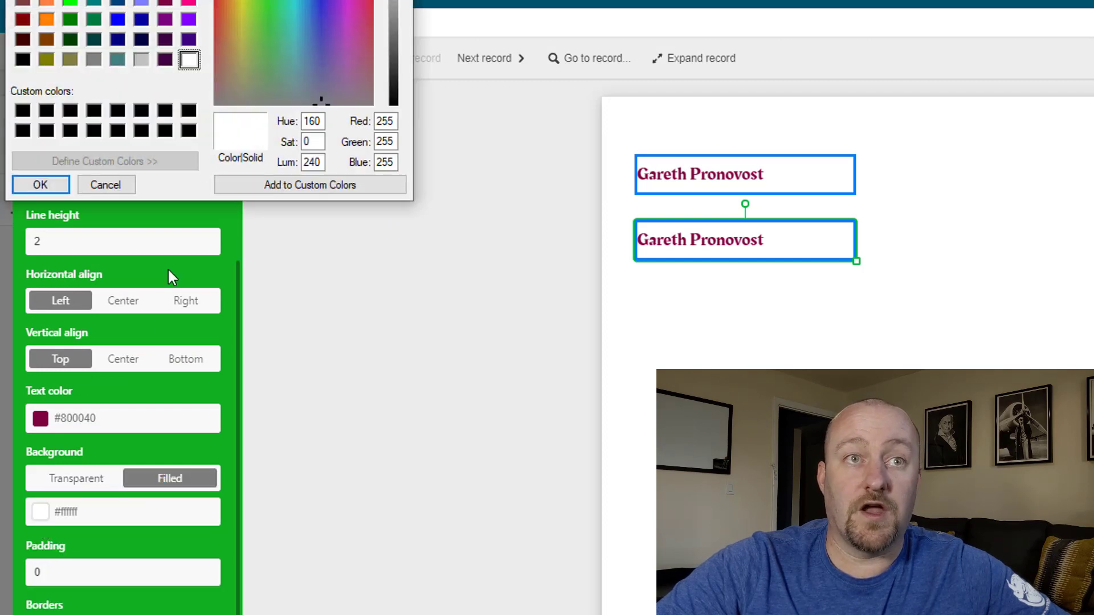
{"action": "left_click", "coordinate": [189, 3]}
{"action": "left_click", "coordinate": [39, 188]}
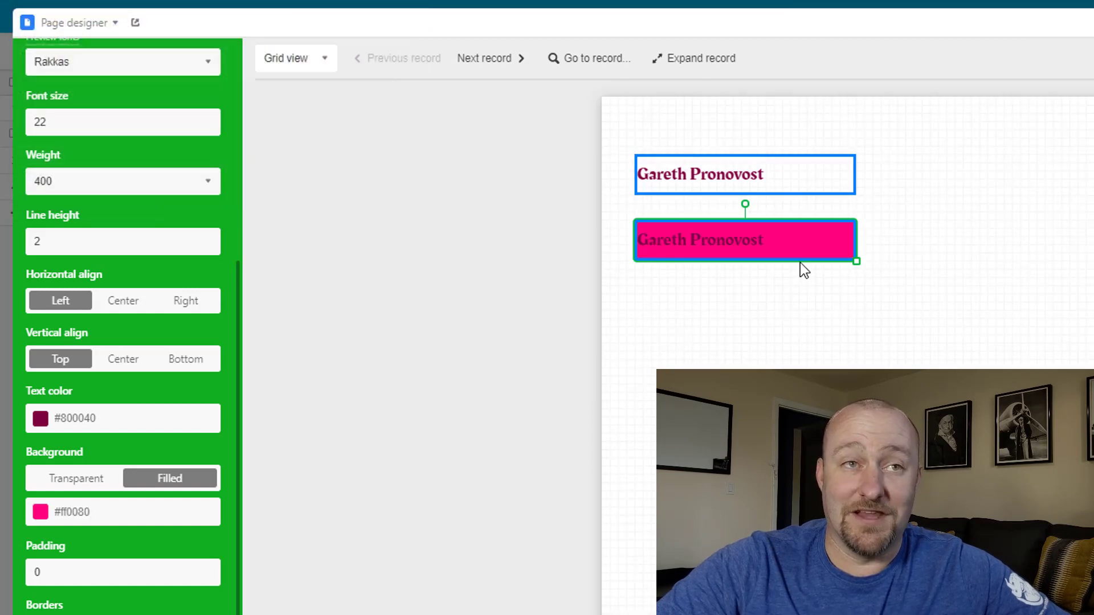
- Review the duplicated Name element's padding and border settings, and delete the duplicate from the page
{"action": "scroll", "coordinate": [286, 479], "scroll_direction": "down", "scroll_amount": 3}
{"action": "scroll", "coordinate": [180, 527], "scroll_direction": "down", "scroll_amount": 1}
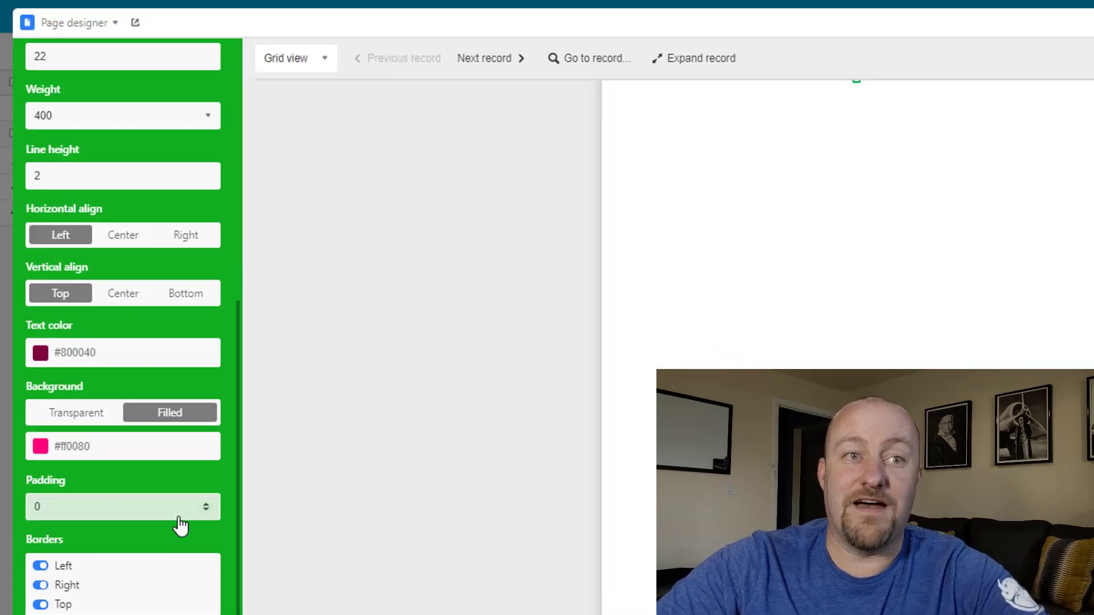
{"action": "scroll", "coordinate": [180, 527], "scroll_direction": "down", "scroll_amount": 2}
{"action": "scroll", "coordinate": [763, 350], "scroll_direction": "up", "scroll_amount": 3}
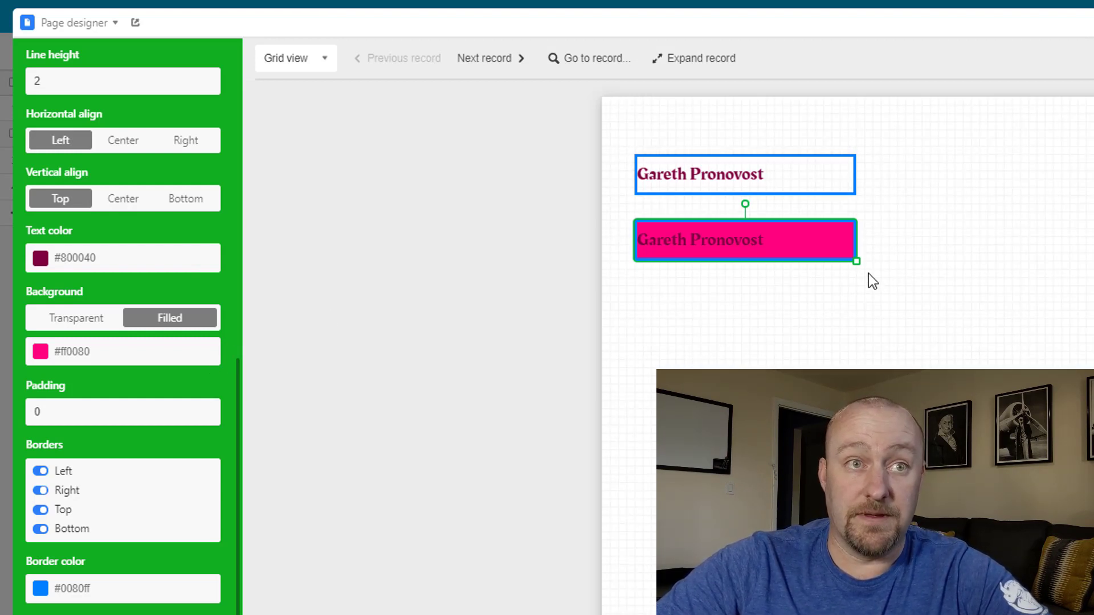
{"action": "key", "text": "Delete"}
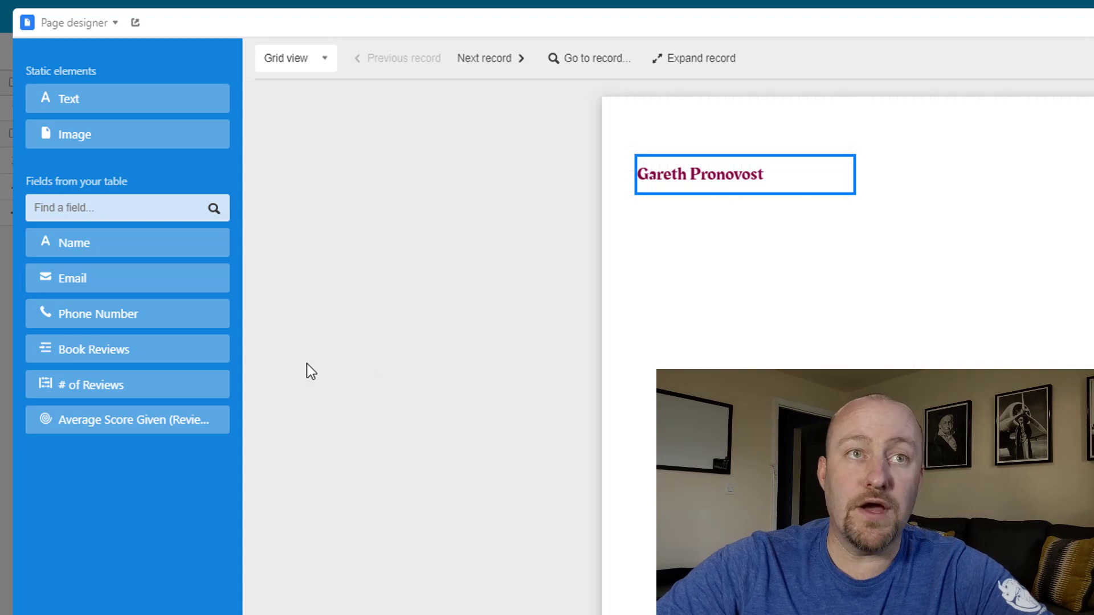
- Add the Email and Phone Number fields in a row beside the Name element, Phone Number first and Email at X 620, Y 90
{"action": "left_click_drag", "start_coordinate": [80, 279], "coordinate": [730, 236]}
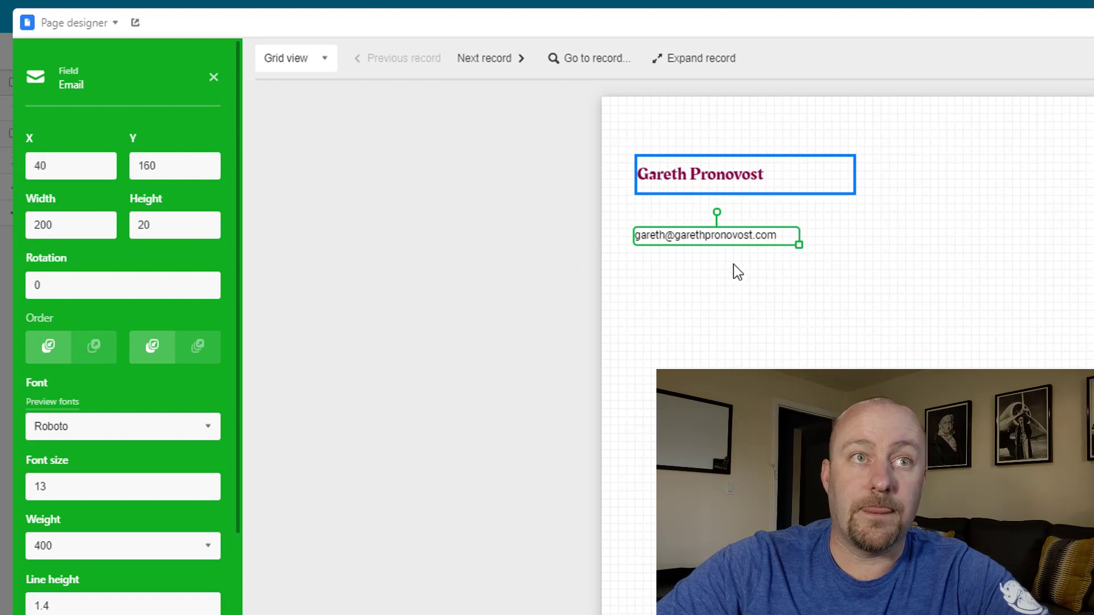
{"action": "left_click", "coordinate": [354, 350]}
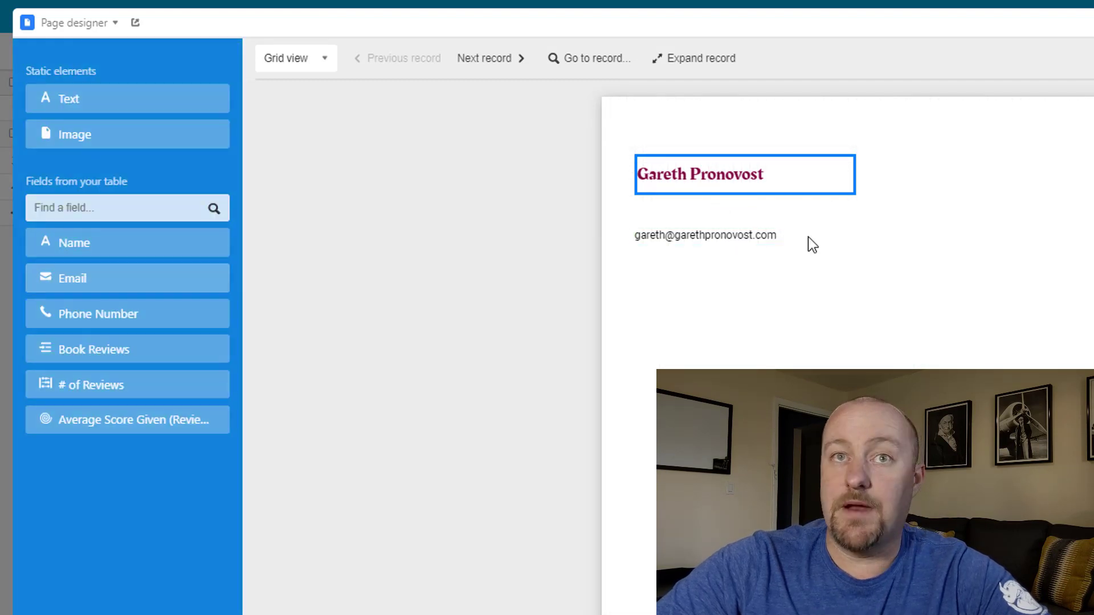
{"action": "left_click_drag", "start_coordinate": [128, 329], "coordinate": [953, 188]}
{"action": "left_click_drag", "start_coordinate": [747, 237], "coordinate": [1093, 180]}
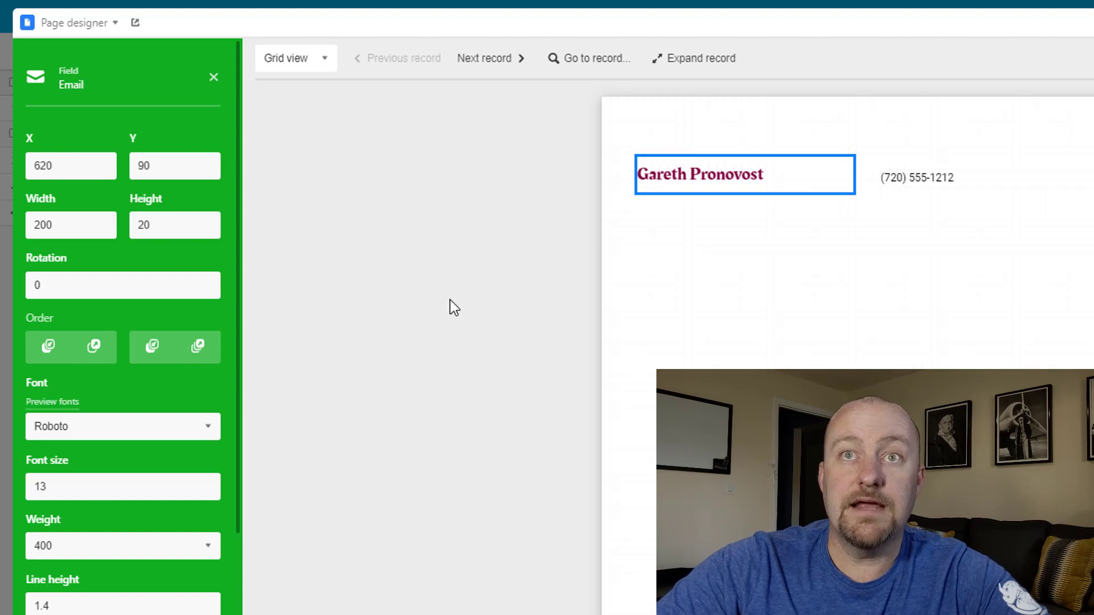
{"action": "left_click", "coordinate": [451, 301]}
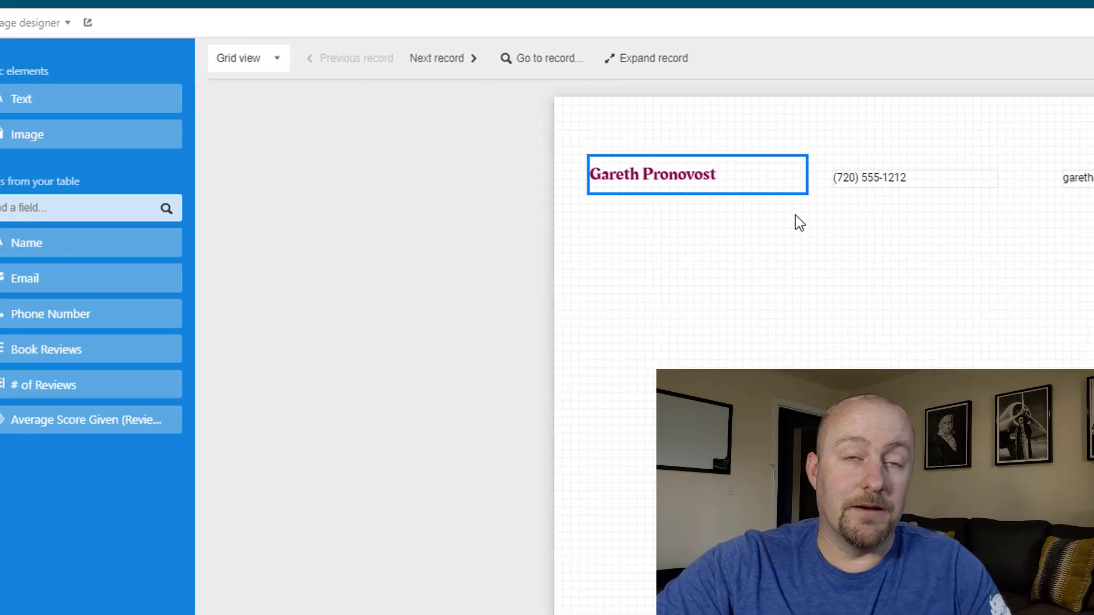
- Page forward two contact records in the layout and compare the displayed contact details with that person's row in the Contacts table
{"action": "left_click", "coordinate": [271, 59]}
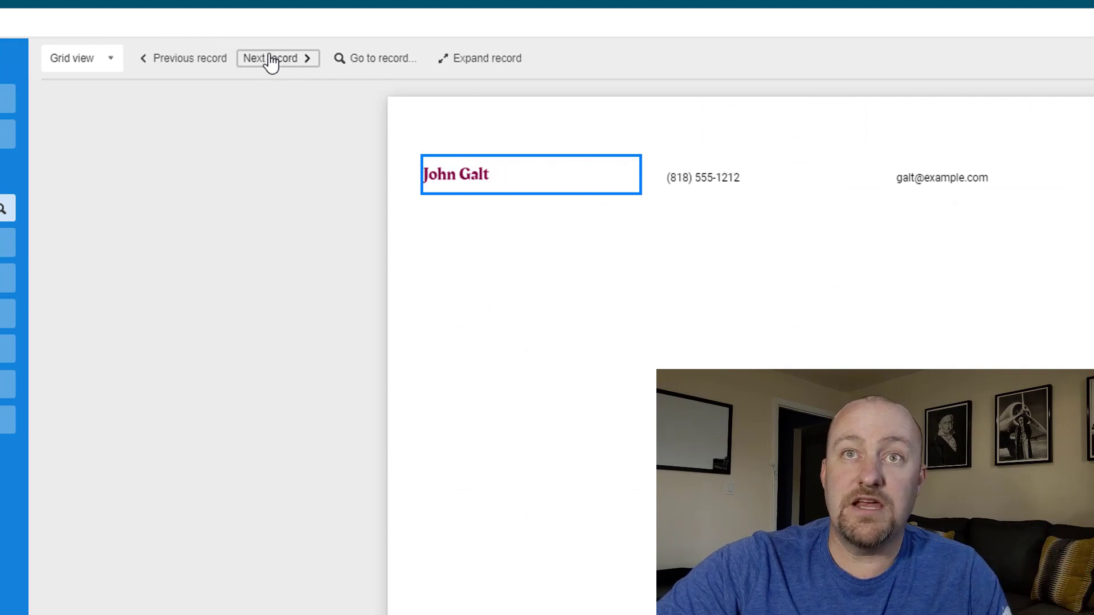
{"action": "left_click", "coordinate": [271, 60]}
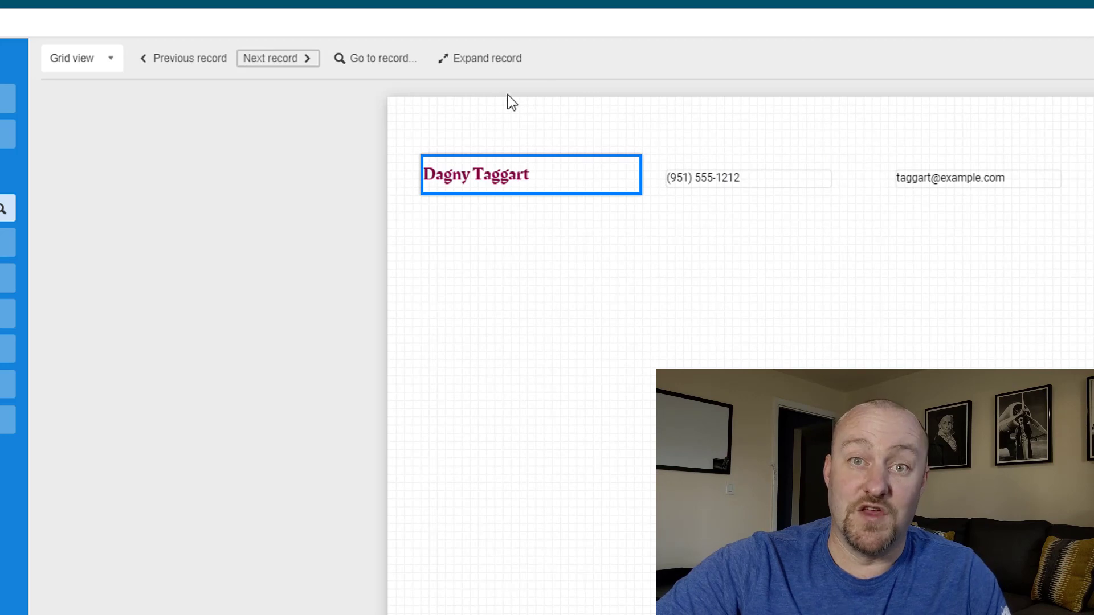
{"action": "left_click", "coordinate": [461, 2]}
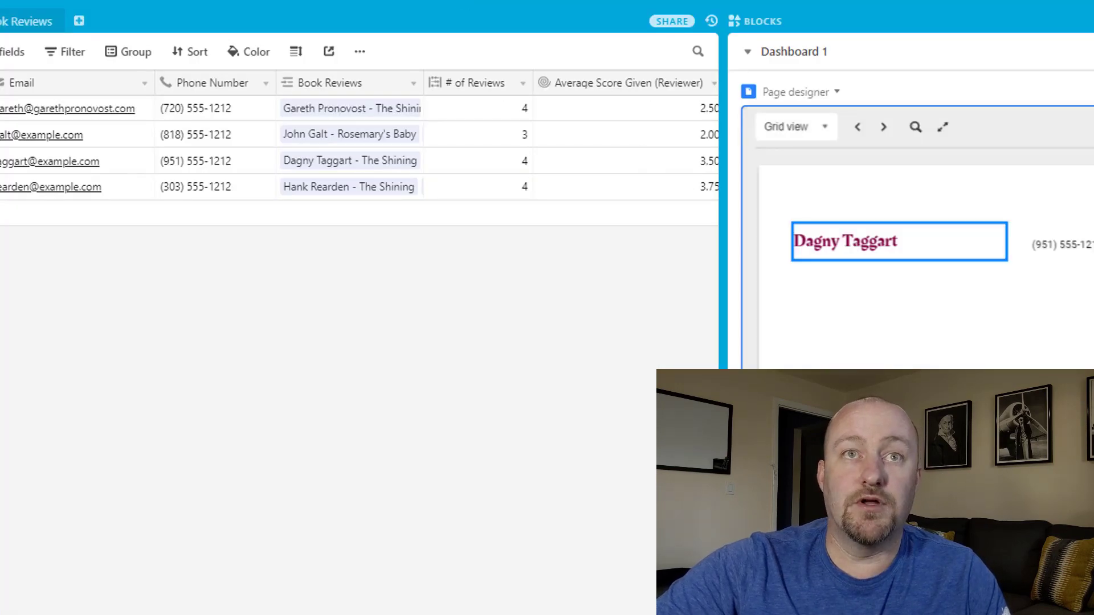
{"action": "left_click", "coordinate": [60, 167]}
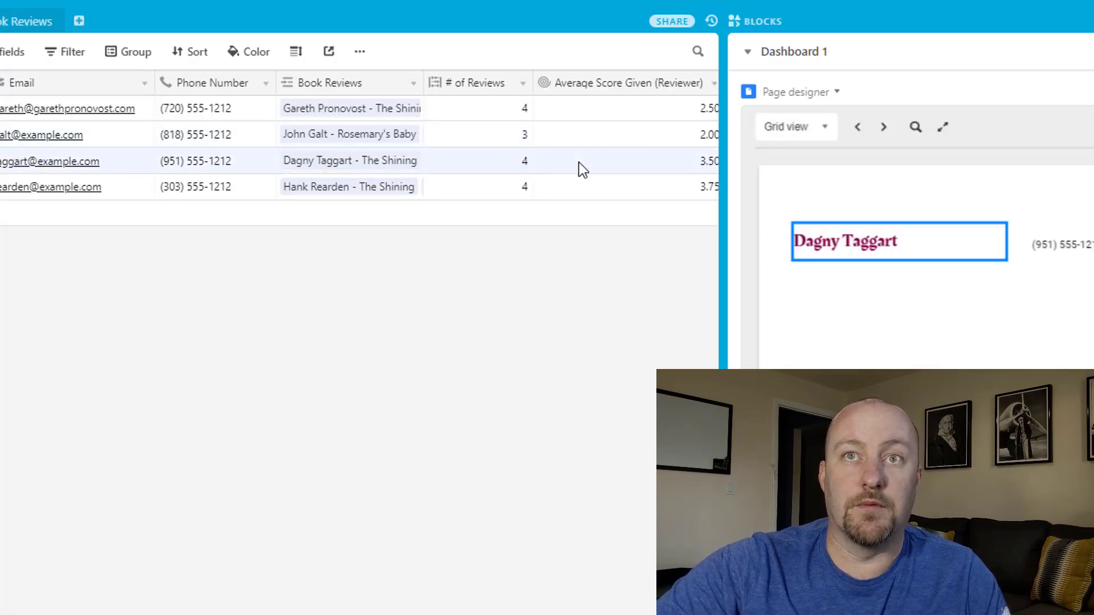
- Add a static text element beneath the Name field at X 50, Y 220, reading "This person has reviewed XXX number of books."
{"action": "left_click", "coordinate": [1092, 92]}
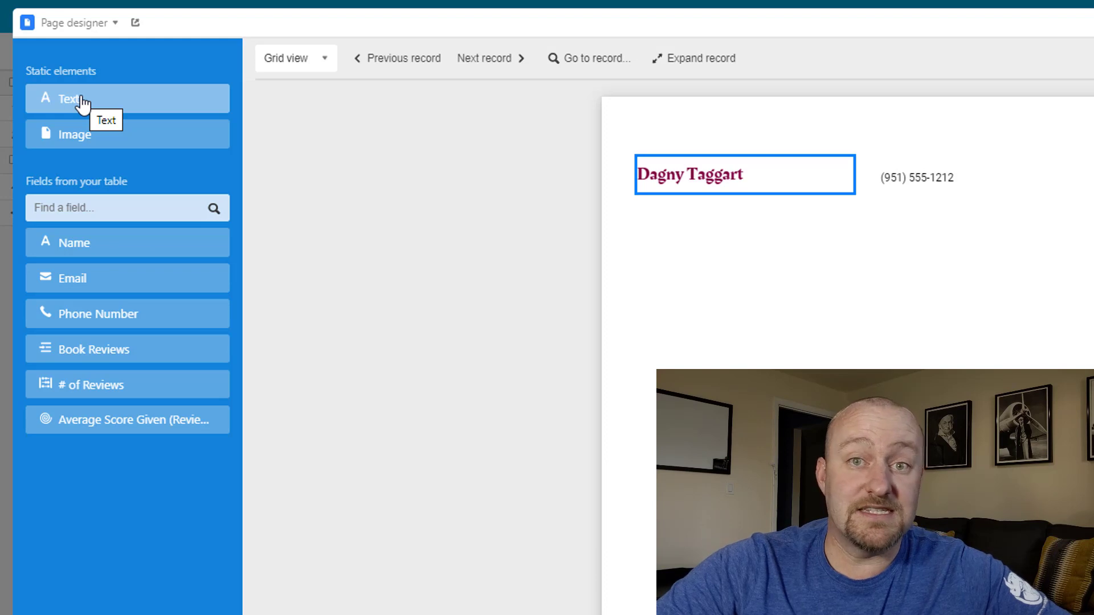
{"action": "left_click_drag", "start_coordinate": [82, 103], "coordinate": [714, 297]}
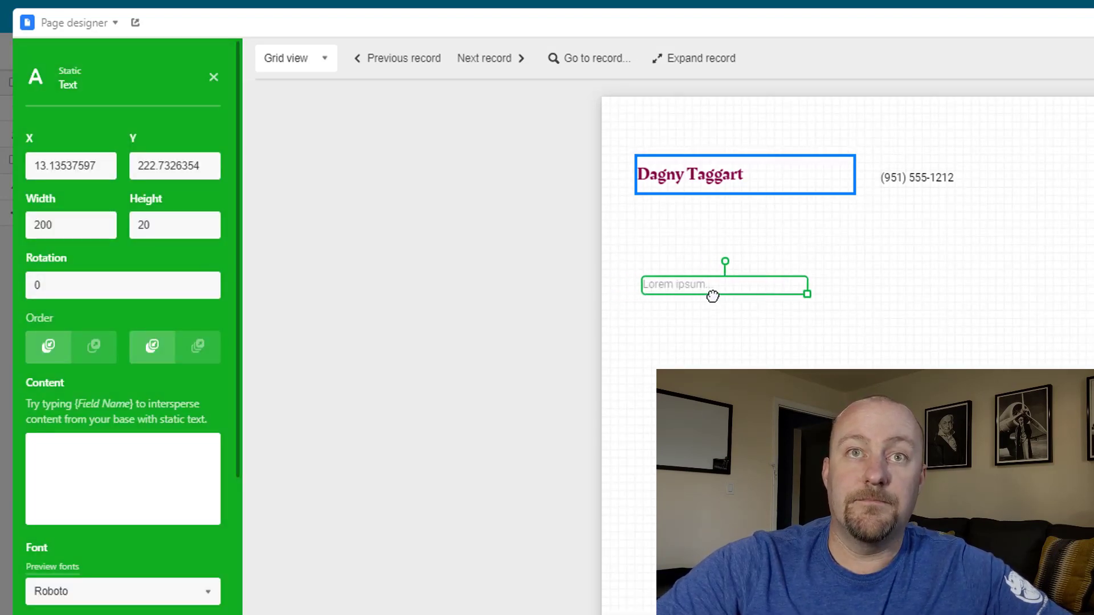
{"action": "left_click", "coordinate": [135, 477]}
{"action": "type", "text": "This person has reviewed XXX"}
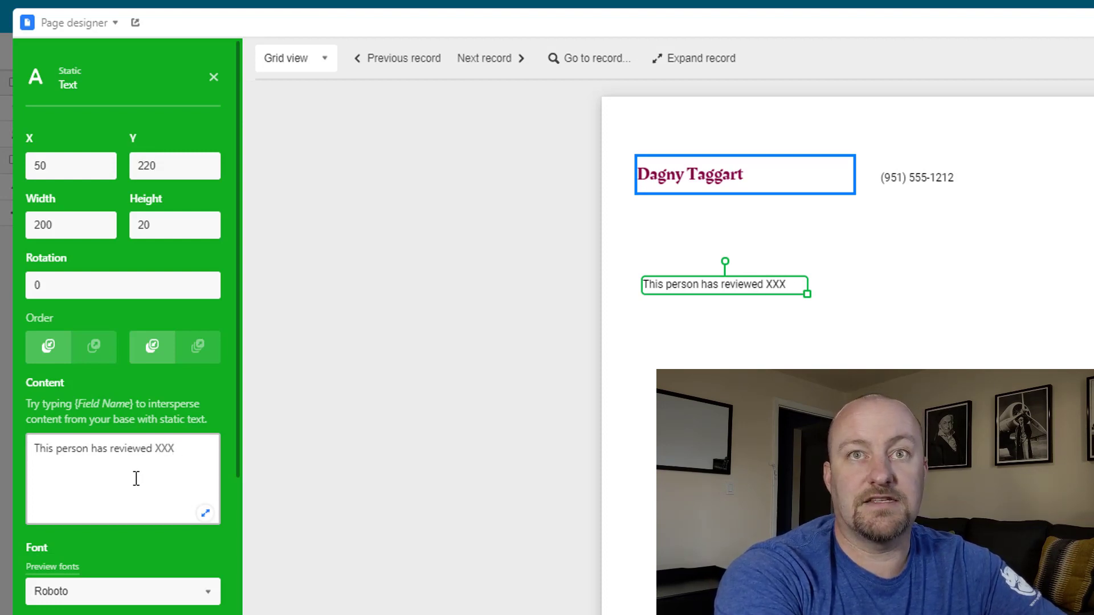
{"action": "type", "text": "ber of books."}
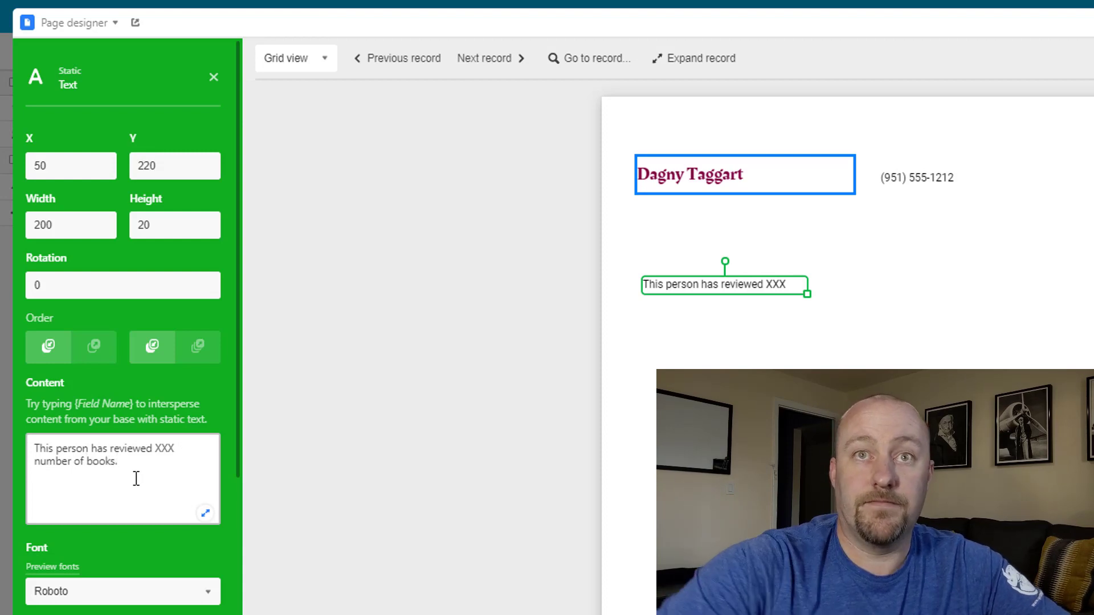
- Set the static text's font size to 26 and enlarge its box to 250 wide by 190 high
{"action": "left_click", "coordinate": [789, 332]}
{"action": "left_click", "coordinate": [786, 282]}
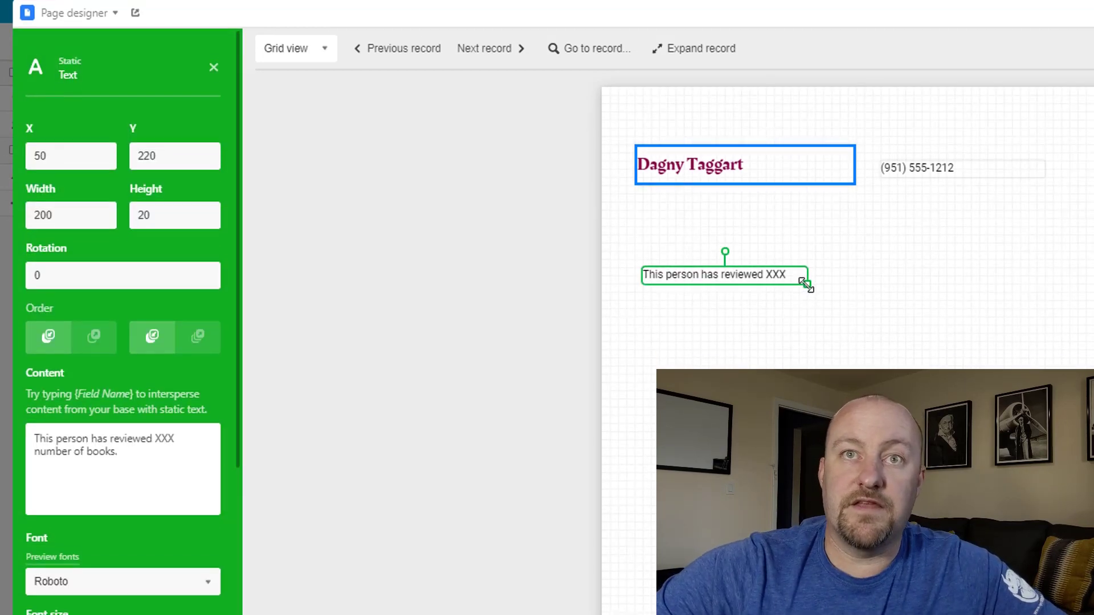
{"action": "left_click_drag", "start_coordinate": [806, 294], "coordinate": [825, 344]}
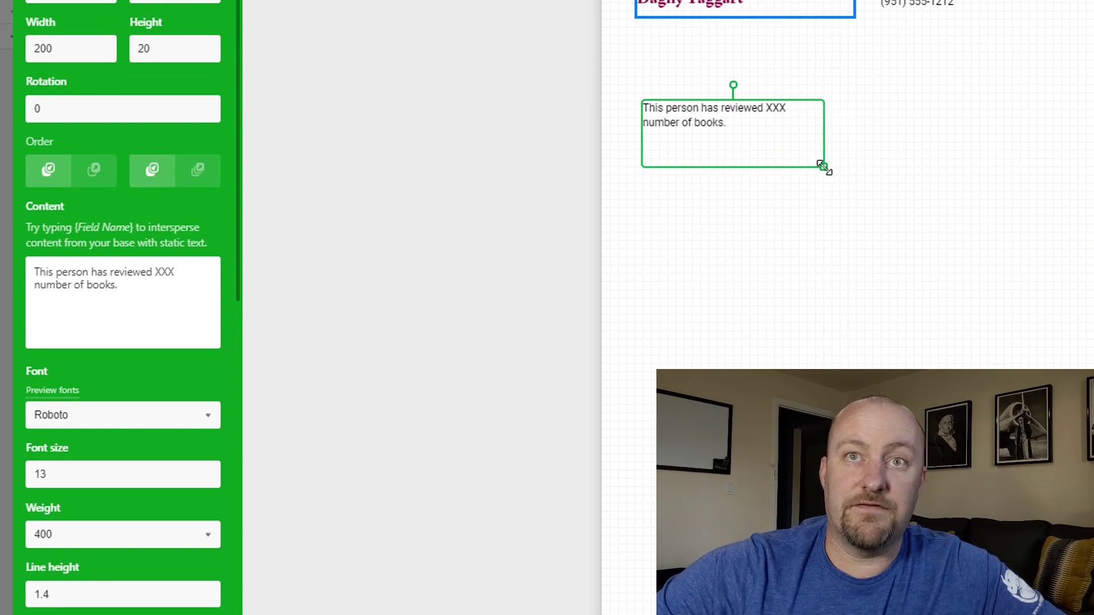
{"action": "left_click_drag", "start_coordinate": [823, 167], "coordinate": [816, 167]}
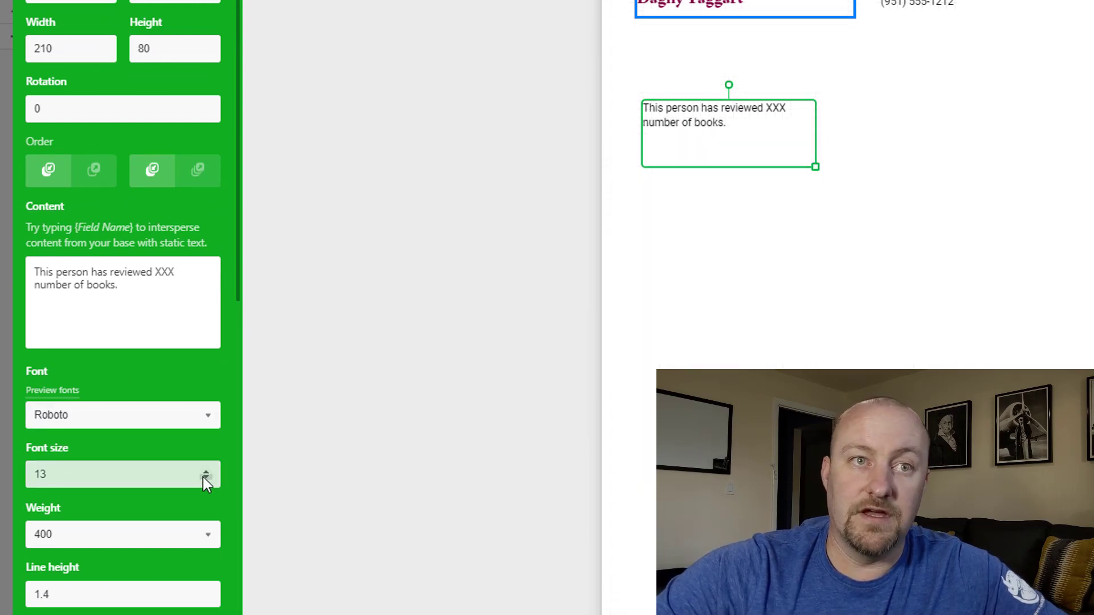
{"action": "left_click_drag", "start_coordinate": [205, 472], "coordinate": [203, 473]}
{"action": "left_click_drag", "start_coordinate": [815, 166], "coordinate": [849, 258]}
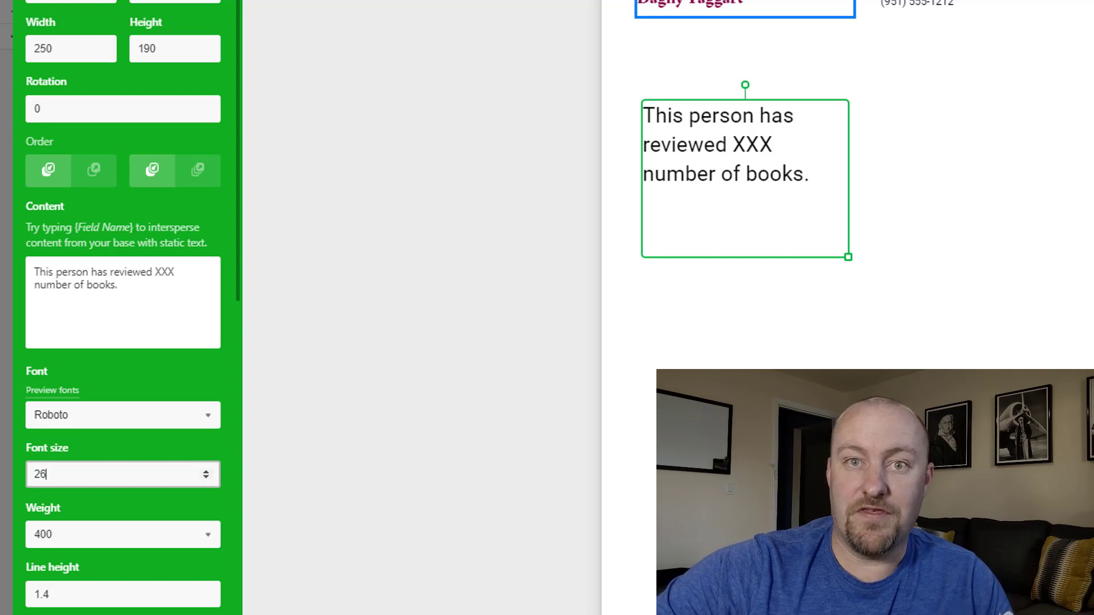
- Check the exact name and configuration of the # of Reviews field in the Contacts table
{"action": "key", "text": "Escape"}
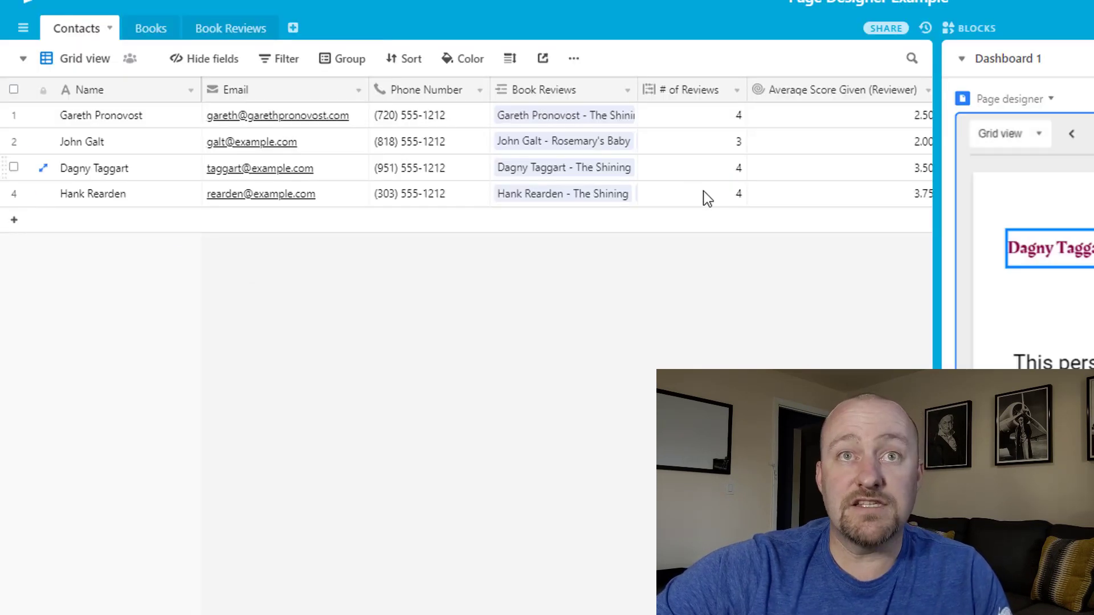
{"action": "double_click", "coordinate": [683, 86]}
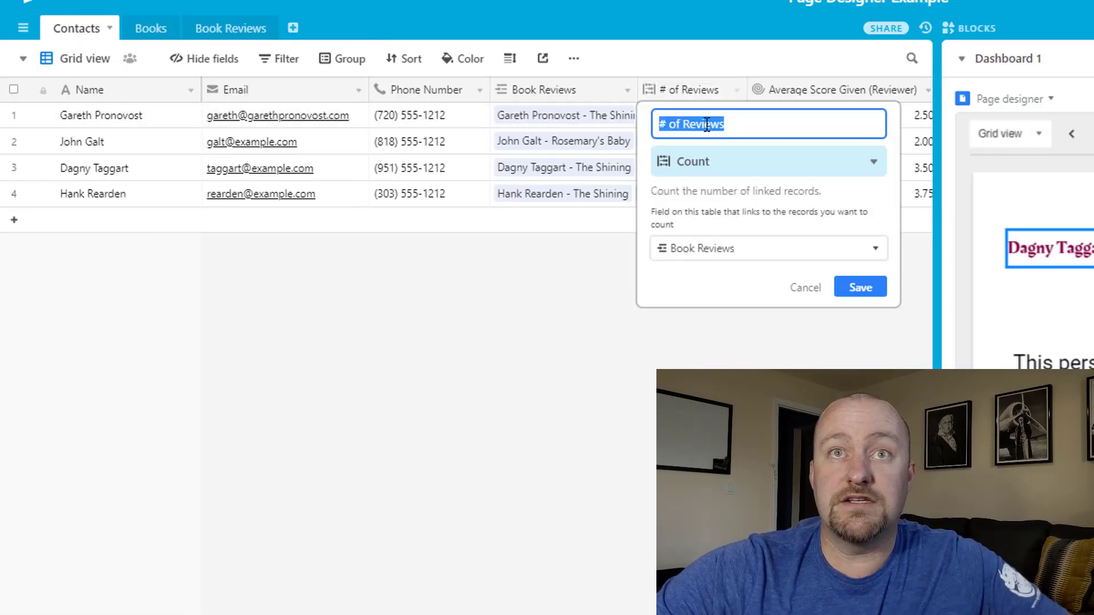
{"action": "key", "text": "Return"}
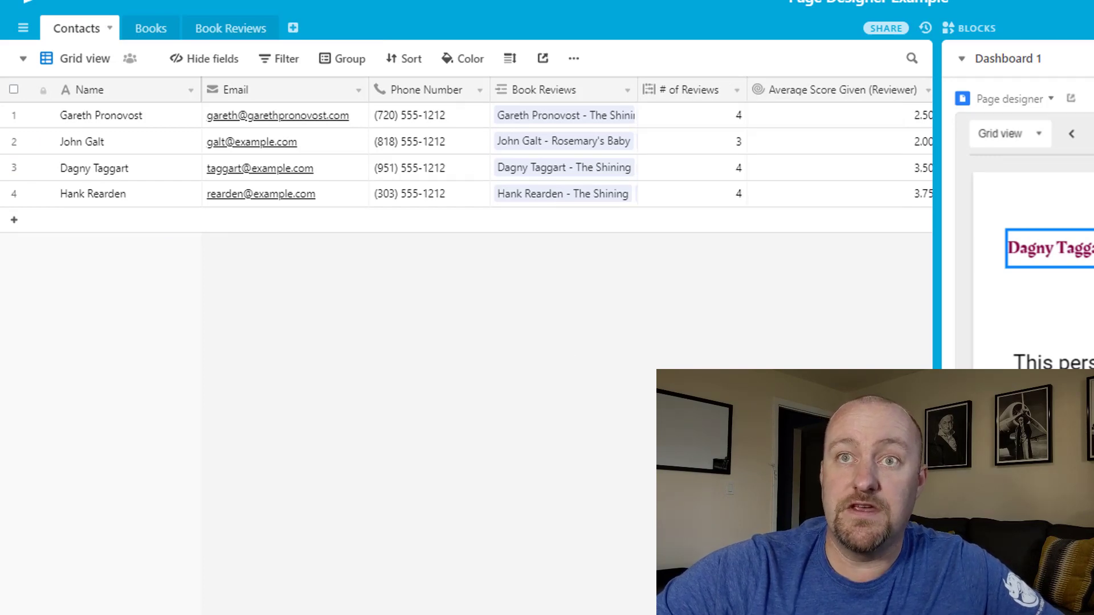
- Replace the XXX placeholder in the static text with {# of Reviews} and make the text box slightly smaller
{"action": "left_click", "coordinate": [1026, 394]}
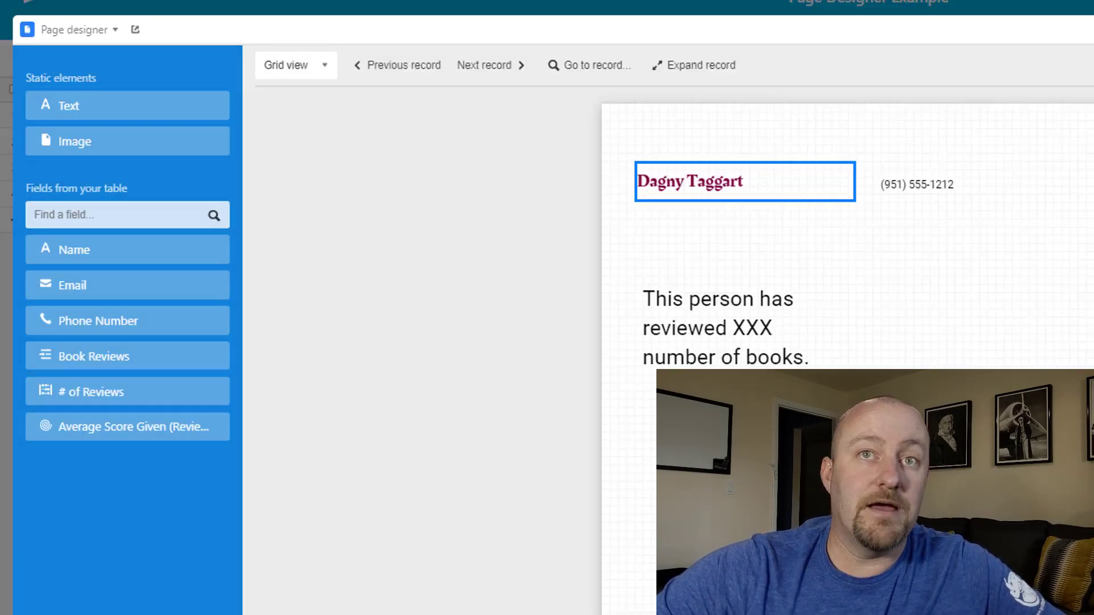
{"action": "left_click", "coordinate": [759, 338]}
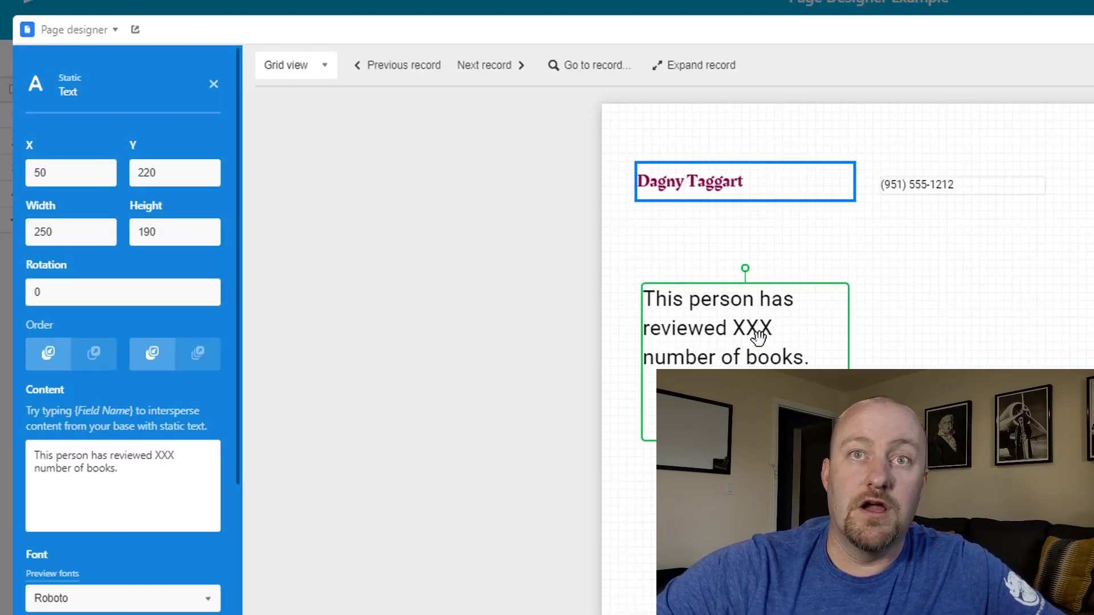
{"action": "double_click", "coordinate": [161, 458]}
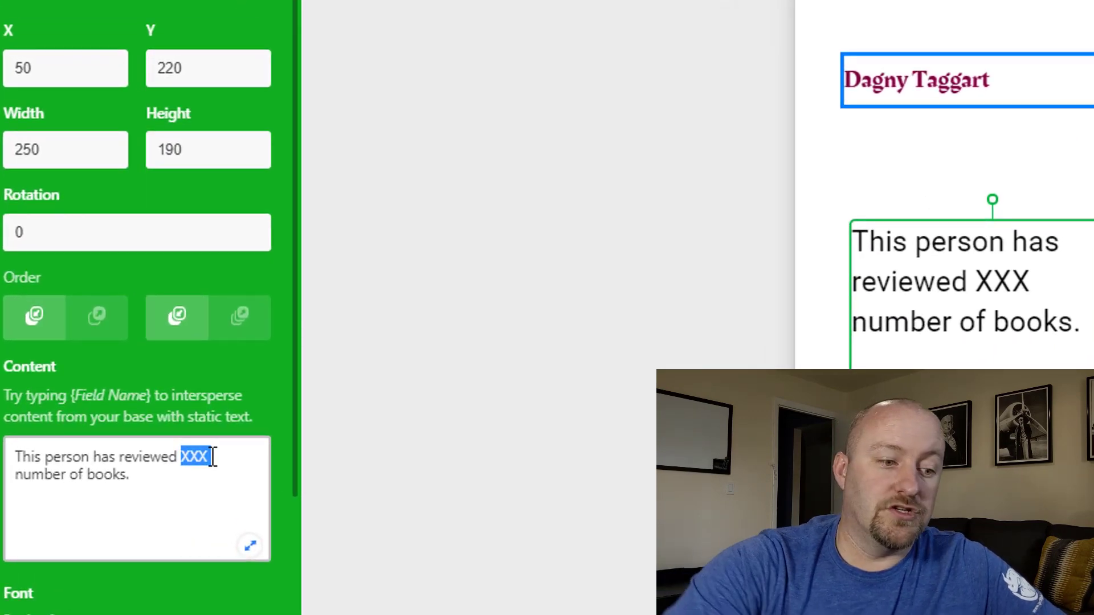
{"action": "type", "text": "{}"}
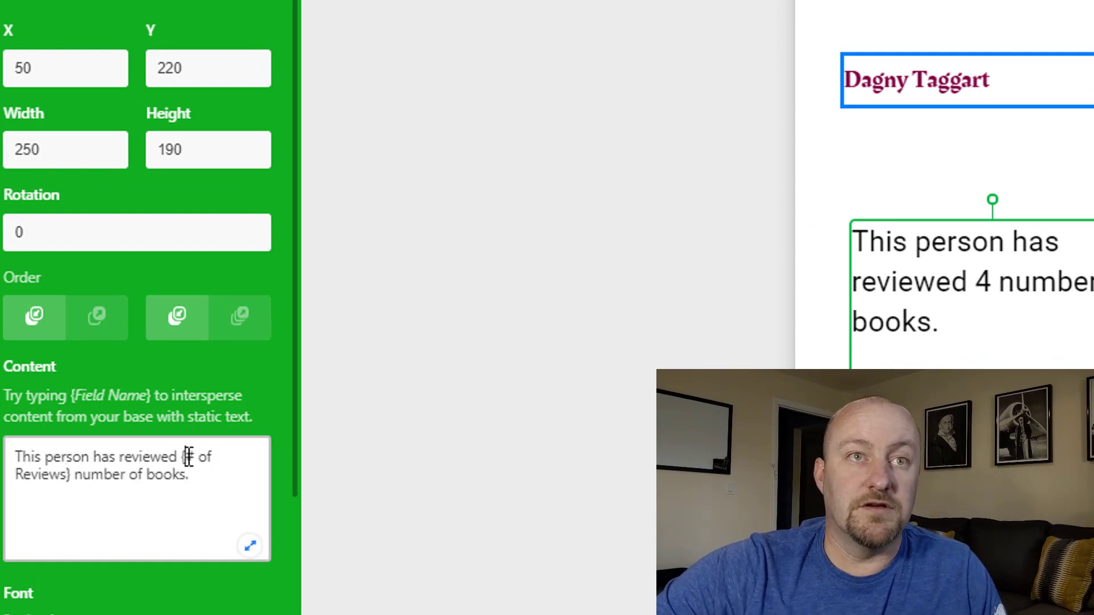
{"action": "double_click", "coordinate": [188, 457]}
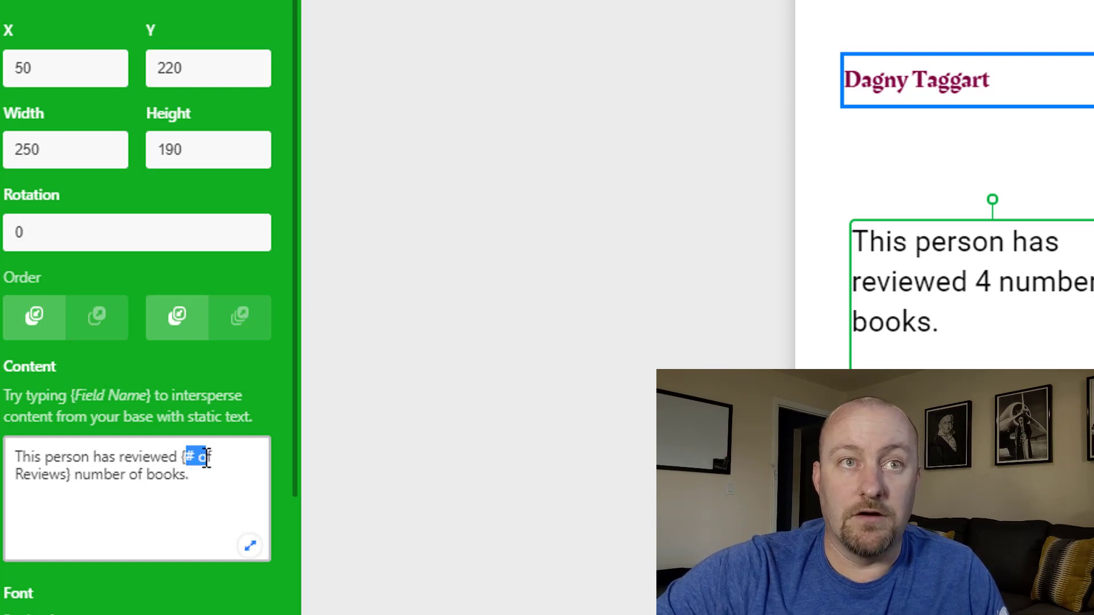
{"action": "left_click_drag", "start_coordinate": [207, 457], "coordinate": [69, 480]}
{"action": "left_click", "coordinate": [68, 480]}
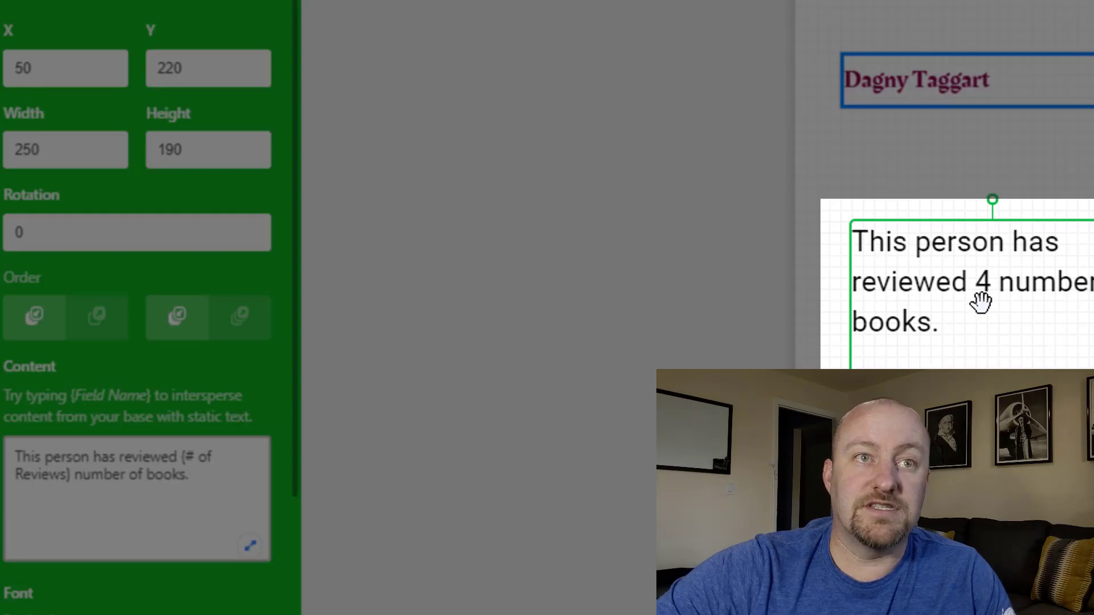
{"action": "left_click", "coordinate": [977, 303]}
{"action": "left_click_drag", "start_coordinate": [1093, 437], "coordinate": [1093, 414]}
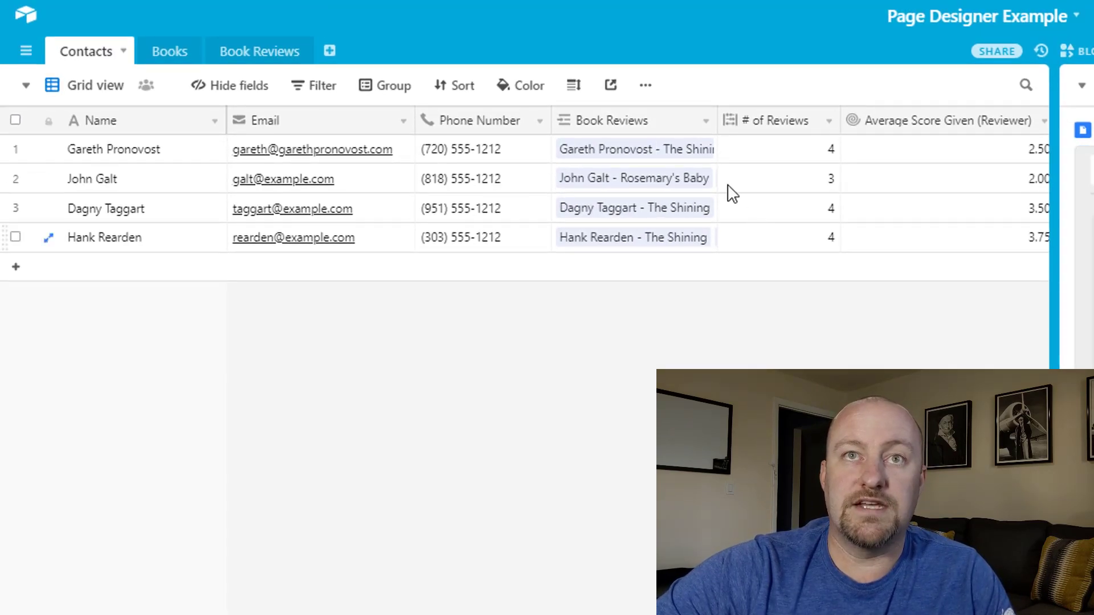
- Compare the # of Reviews values in the Contacts table with the sentence on each contact's page, finishing on the first record
{"action": "left_click_drag", "start_coordinate": [778, 159], "coordinate": [790, 249]}
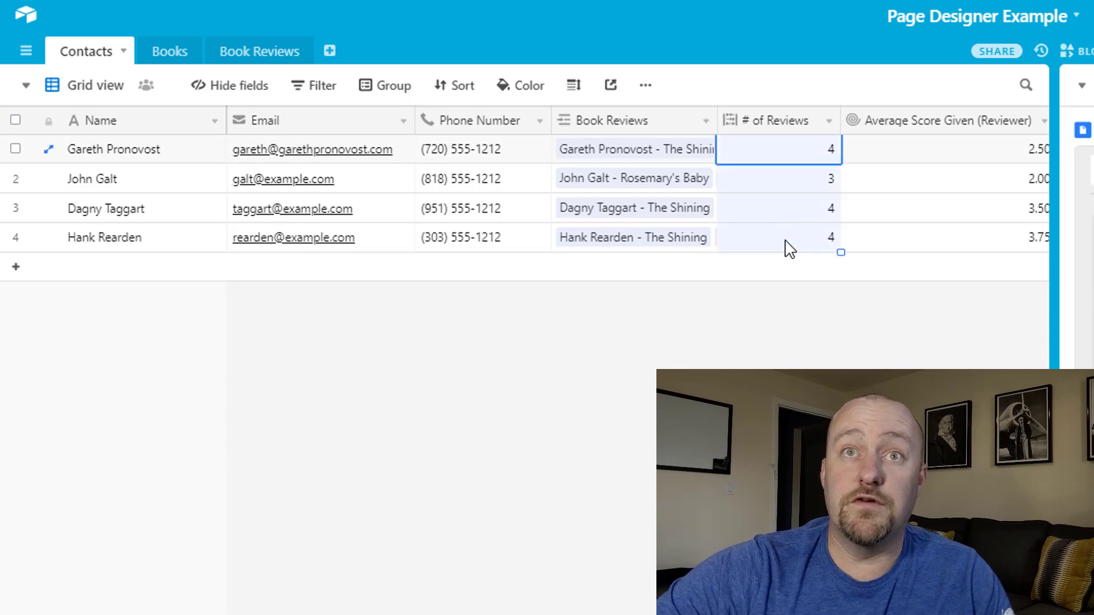
{"action": "left_click", "coordinate": [763, 191]}
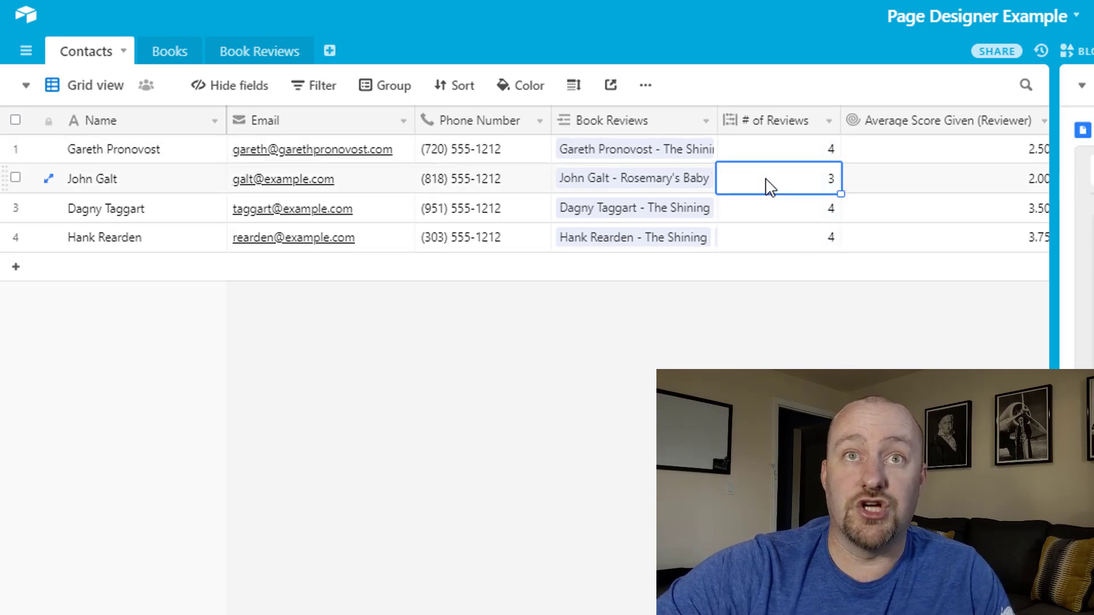
{"action": "left_click", "coordinate": [769, 411]}
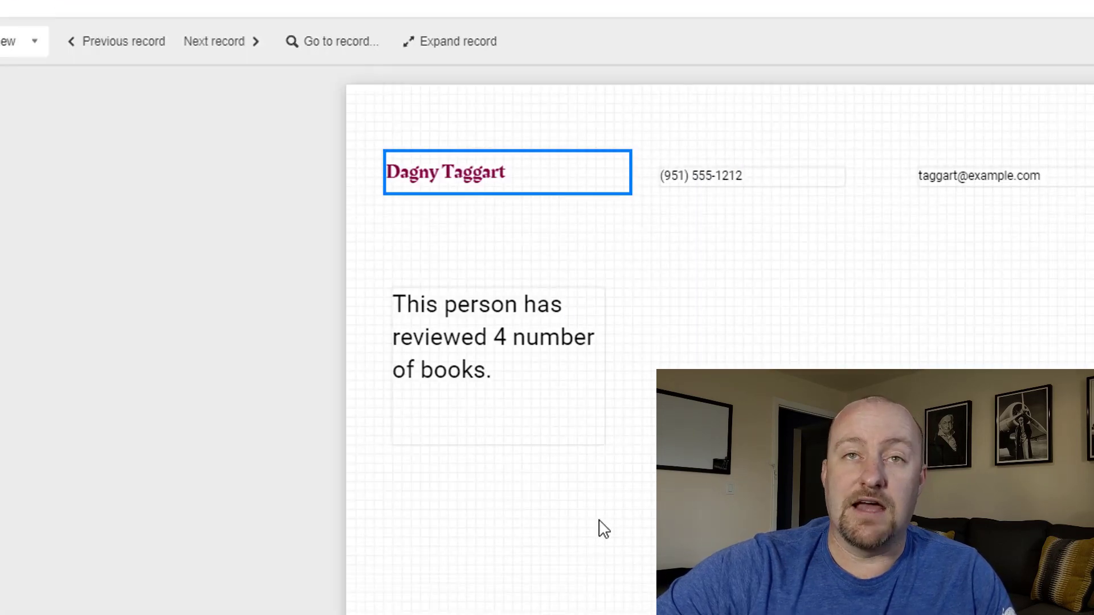
{"action": "left_click", "coordinate": [200, 43]}
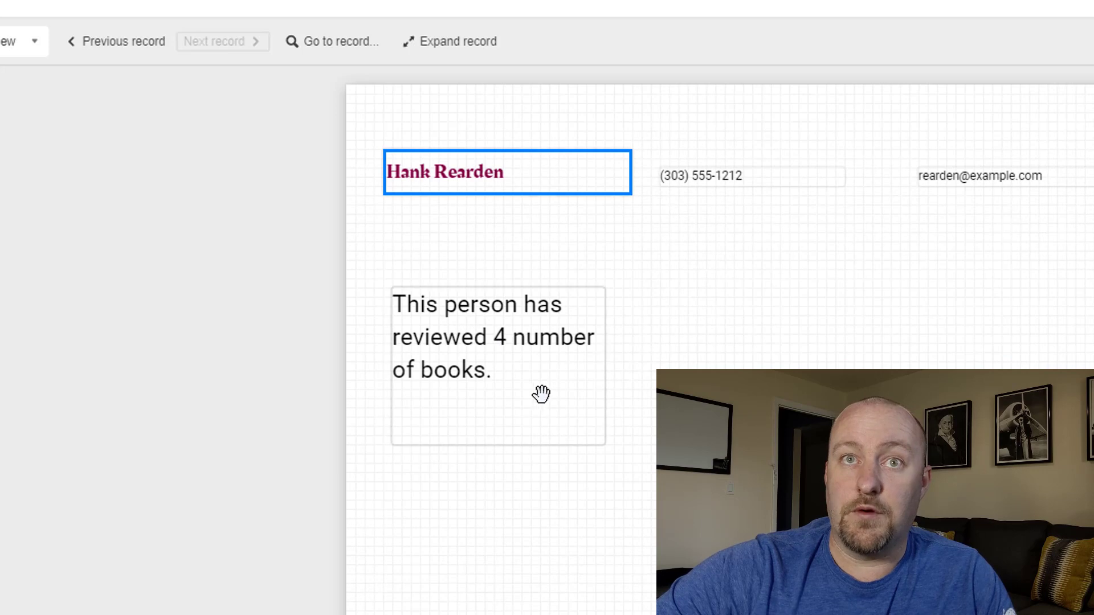
{"action": "left_click", "coordinate": [125, 44]}
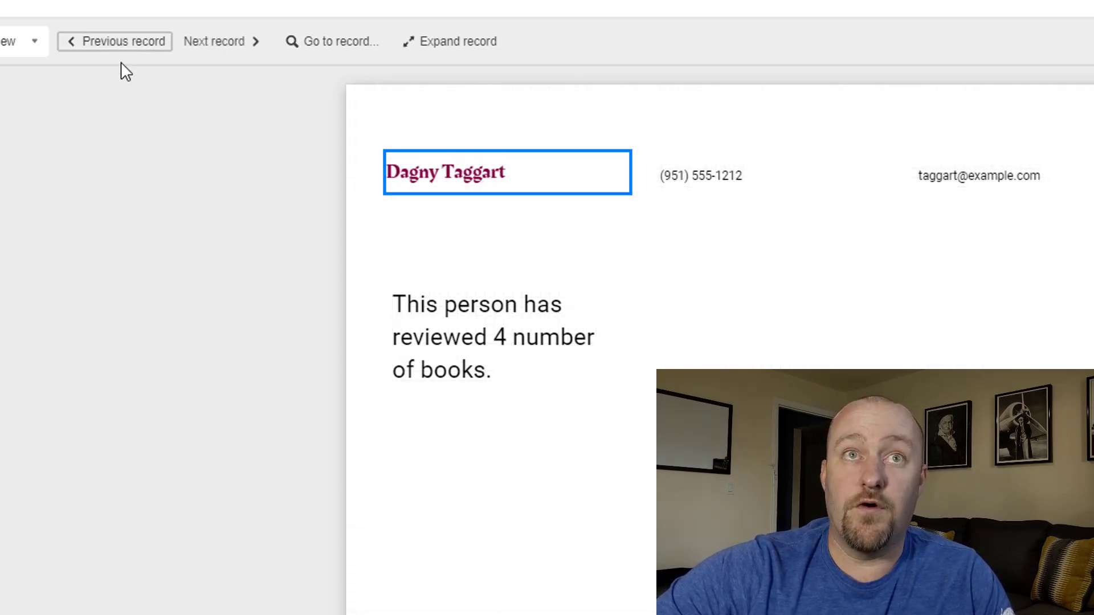
{"action": "left_click", "coordinate": [116, 44]}
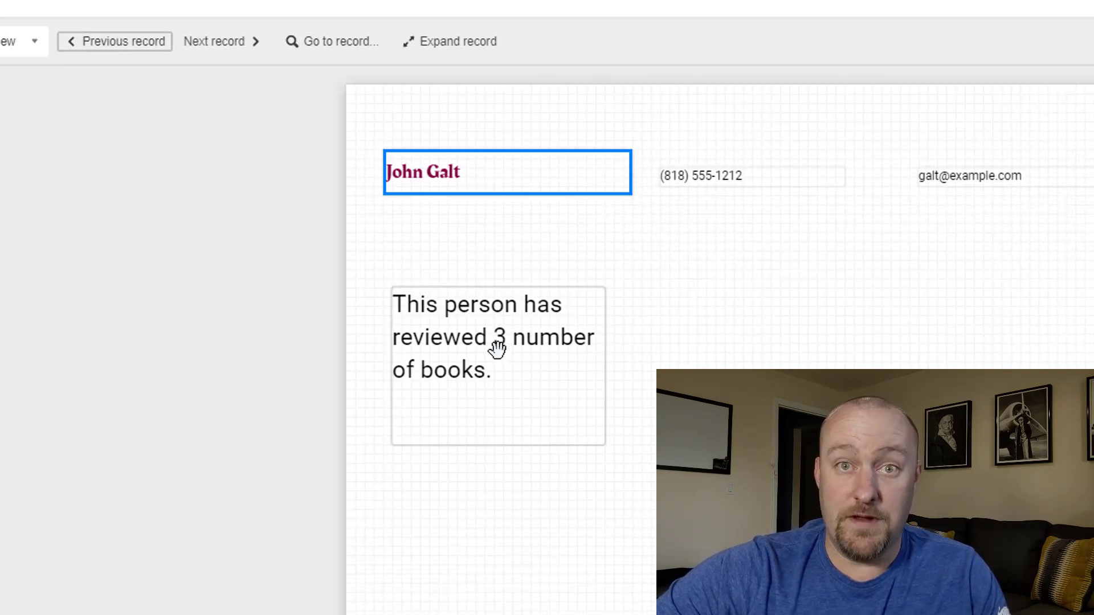
{"action": "left_click", "coordinate": [131, 45]}
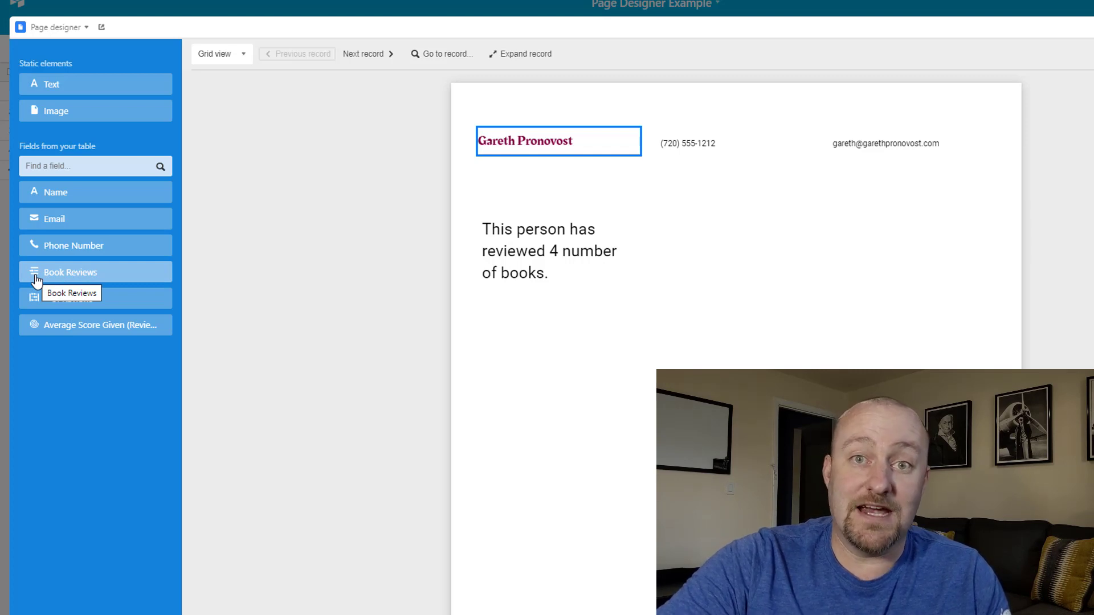
- Add the Book Reviews field as a table beneath the text at X 50, Y 400, sized 830 wide by 290 high
{"action": "left_click_drag", "start_coordinate": [37, 281], "coordinate": [992, 507]}
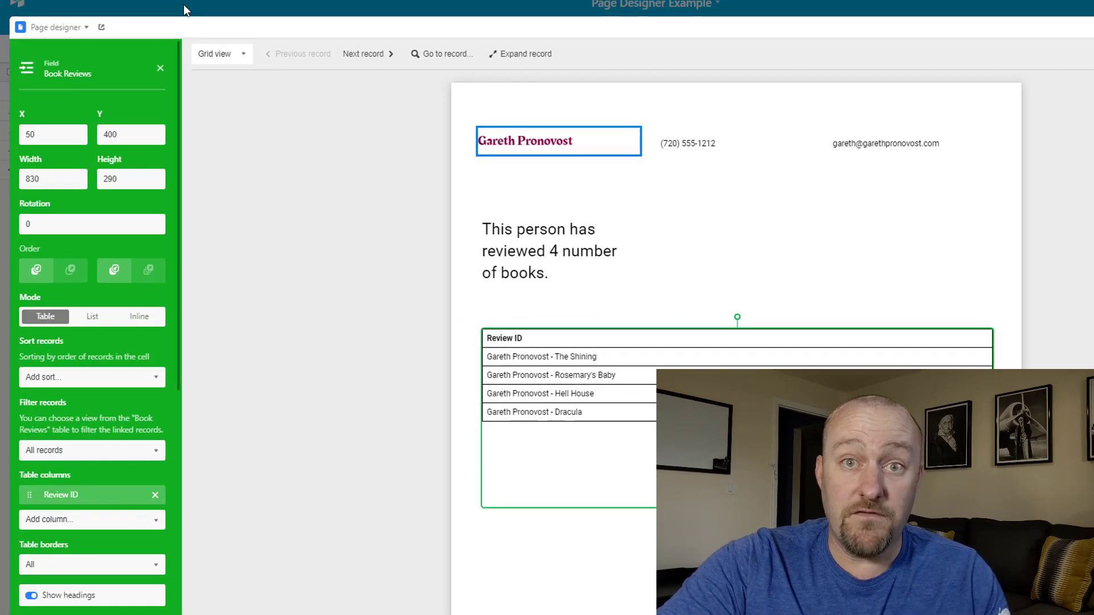
- Filter the Book Reviews table's grid view to records whose Contact (Reviewer) contains the first contact's first name
{"action": "left_click", "coordinate": [184, 9]}
{"action": "left_click", "coordinate": [183, 27]}
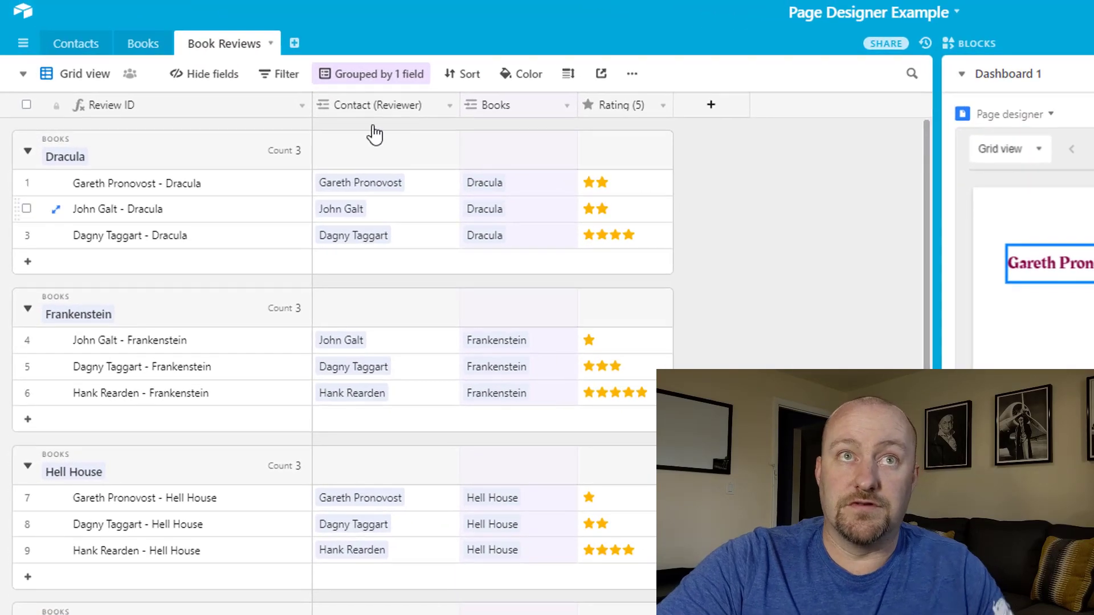
{"action": "left_click", "coordinate": [256, 66]}
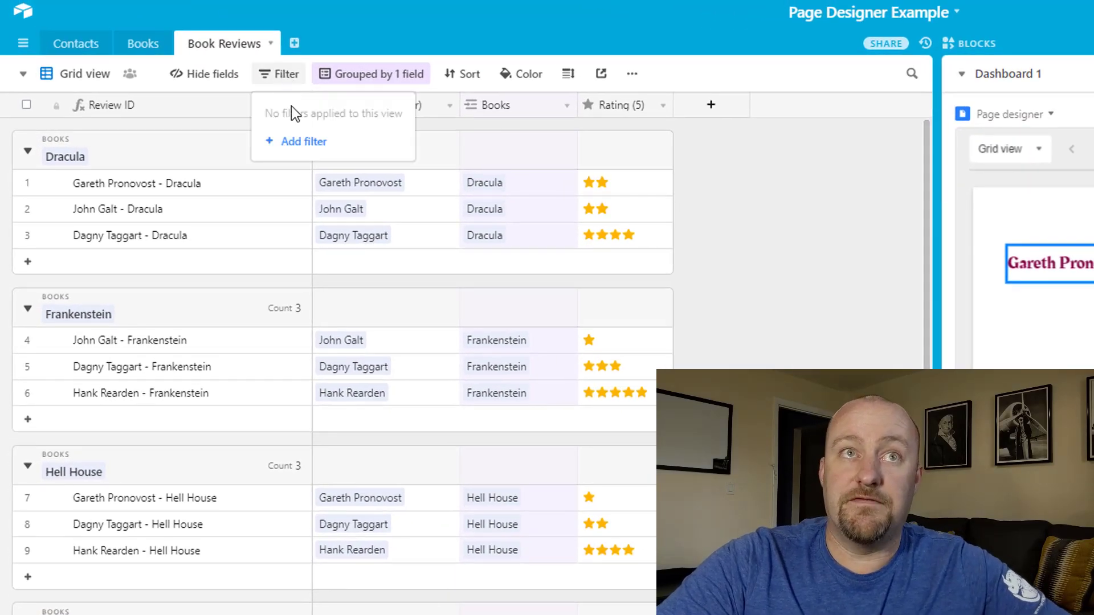
{"action": "left_click", "coordinate": [296, 143]}
{"action": "left_click", "coordinate": [371, 112]}
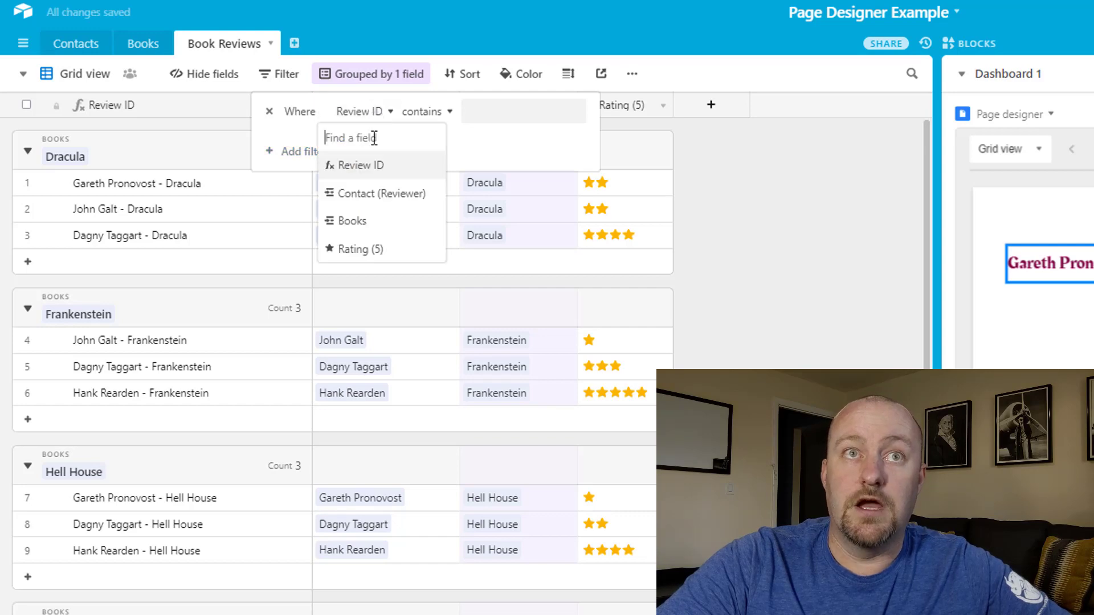
{"action": "left_click", "coordinate": [376, 194]}
{"action": "left_click", "coordinate": [479, 118]}
{"action": "type", "text": "Gareth"}
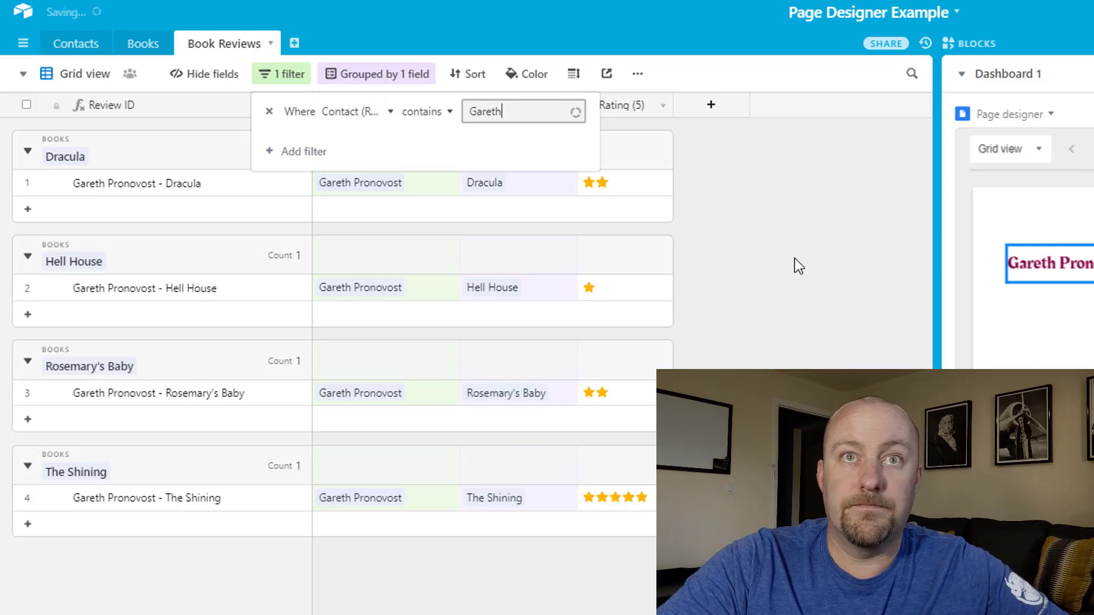
{"action": "left_click", "coordinate": [688, 215]}
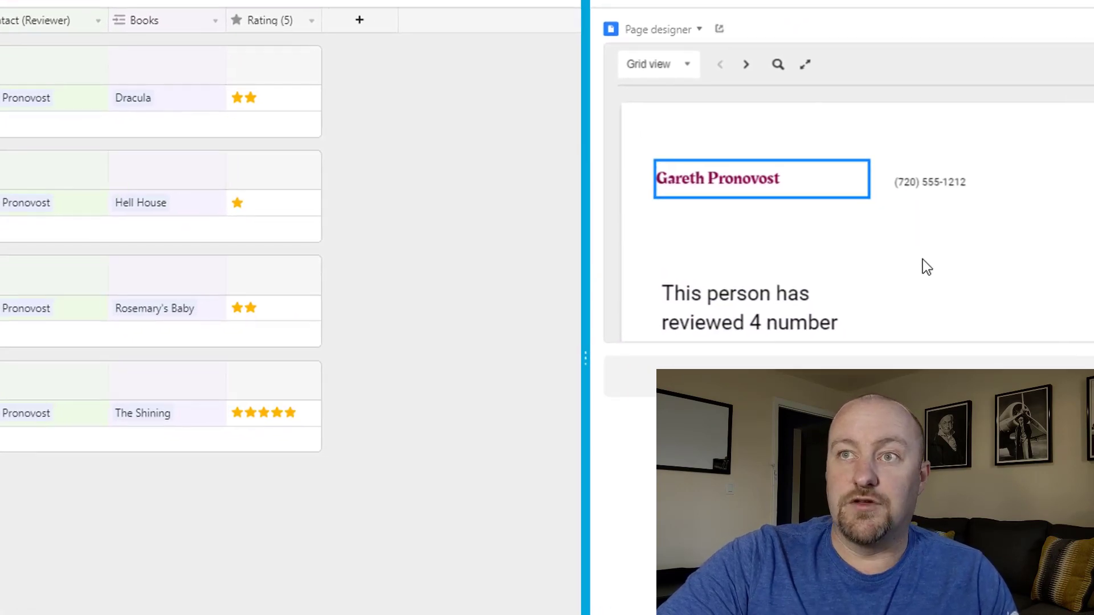
- Add the Rating (5) column to the Book Reviews table element in the page layout
{"action": "scroll", "coordinate": [923, 259], "scroll_direction": "down", "scroll_amount": 5}
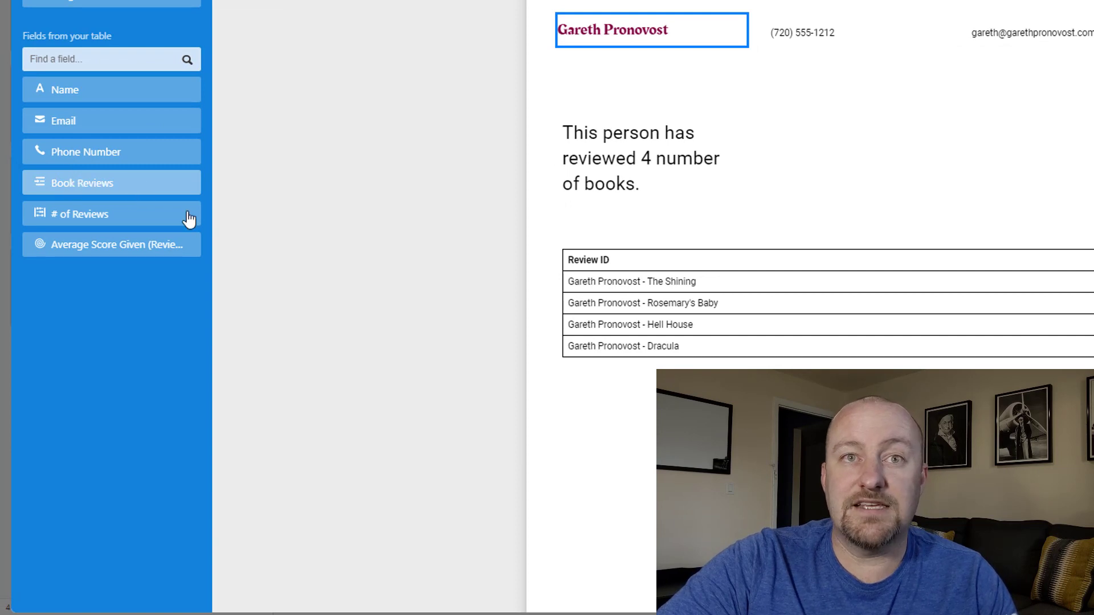
{"action": "left_click", "coordinate": [691, 305]}
{"action": "scroll", "coordinate": [111, 315], "scroll_direction": "down", "scroll_amount": 3}
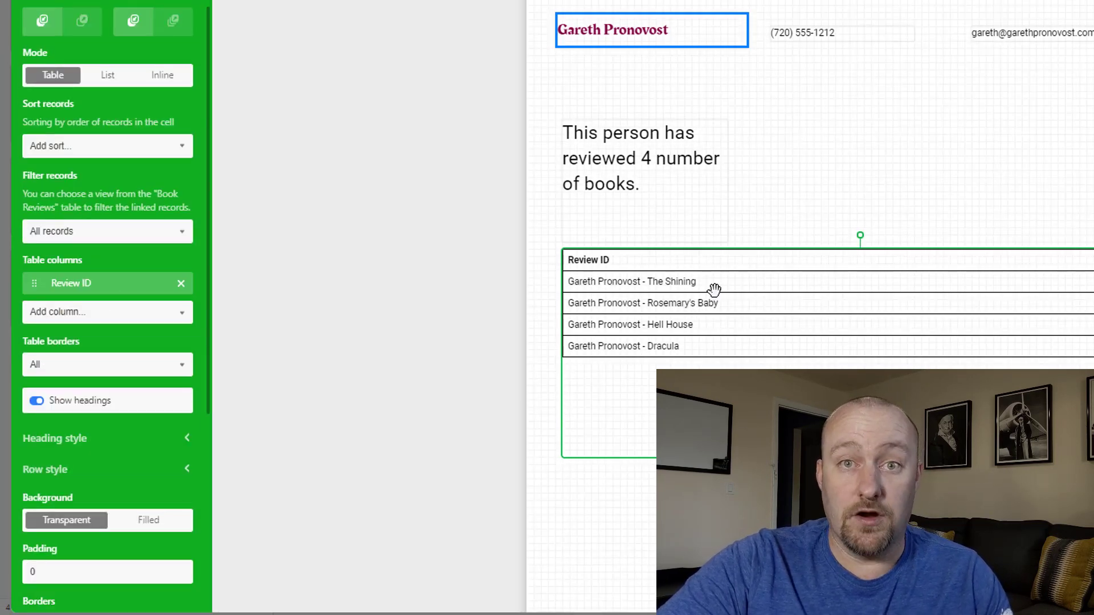
{"action": "scroll", "coordinate": [94, 366], "scroll_direction": "down", "scroll_amount": 2}
{"action": "scroll", "coordinate": [95, 365], "scroll_direction": "up", "scroll_amount": 2}
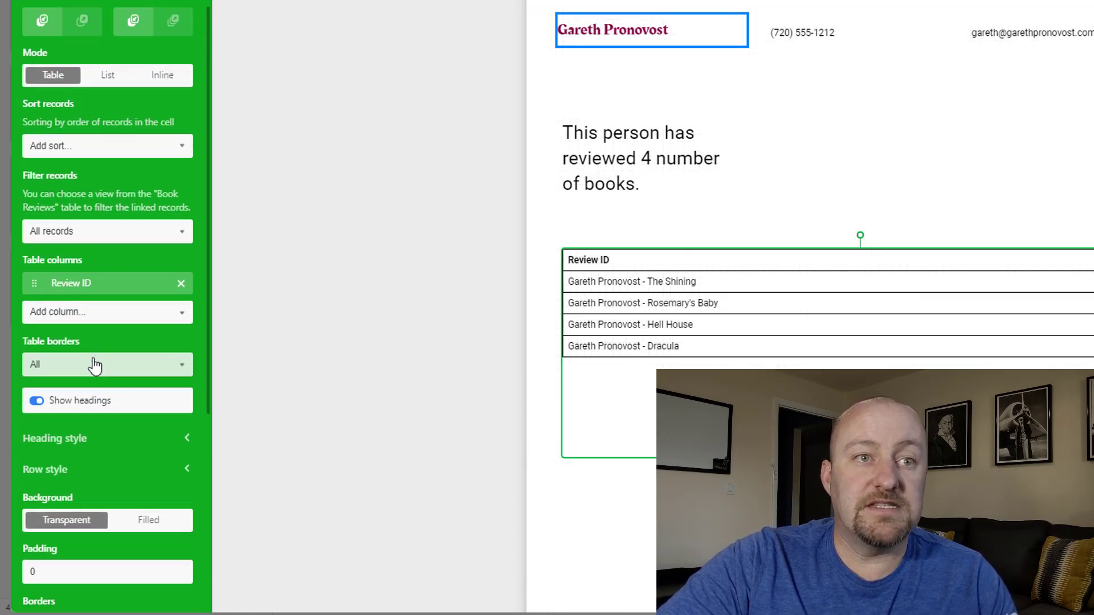
{"action": "scroll", "coordinate": [95, 366], "scroll_direction": "down", "scroll_amount": 3}
{"action": "scroll", "coordinate": [65, 183], "scroll_direction": "up", "scroll_amount": 2}
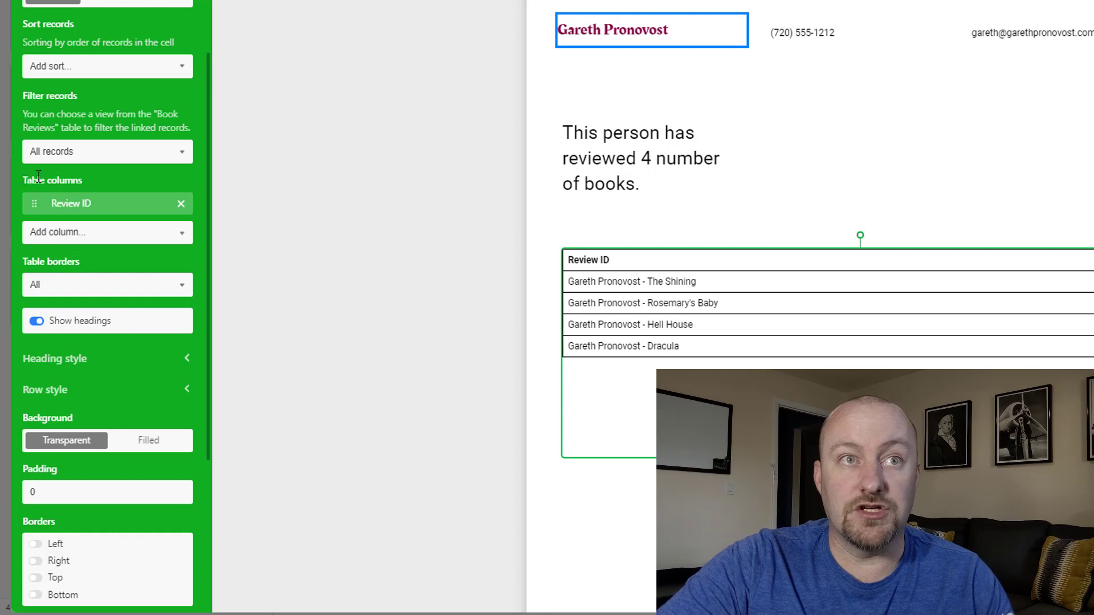
{"action": "left_click", "coordinate": [91, 232]}
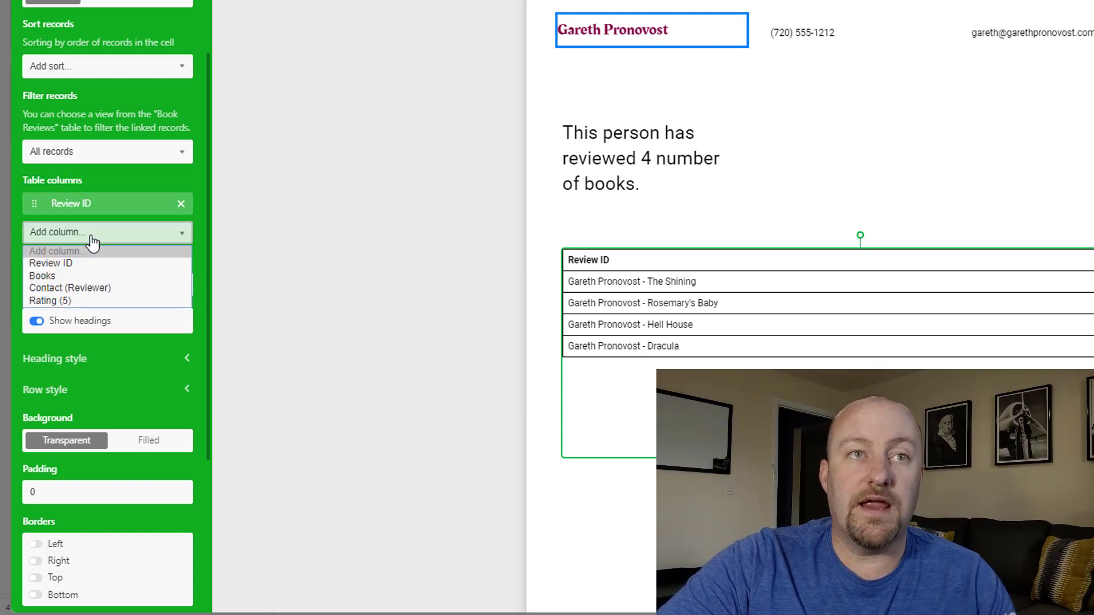
{"action": "left_click", "coordinate": [94, 302]}
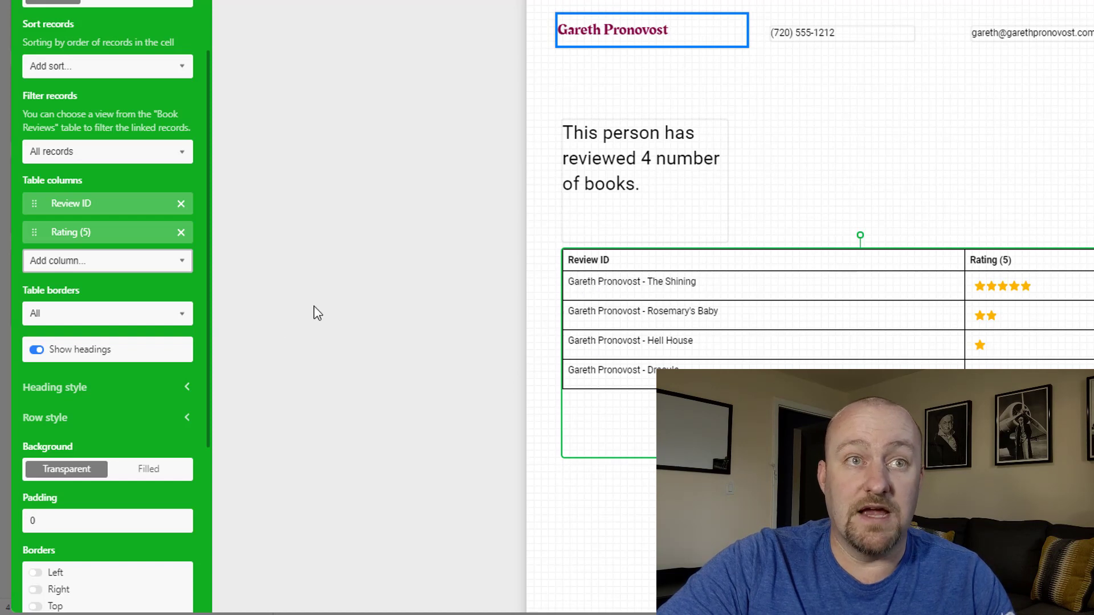
- Add the Books column to the table element, place it before Rating (5), and remove the Review ID column
{"action": "left_click", "coordinate": [74, 263]}
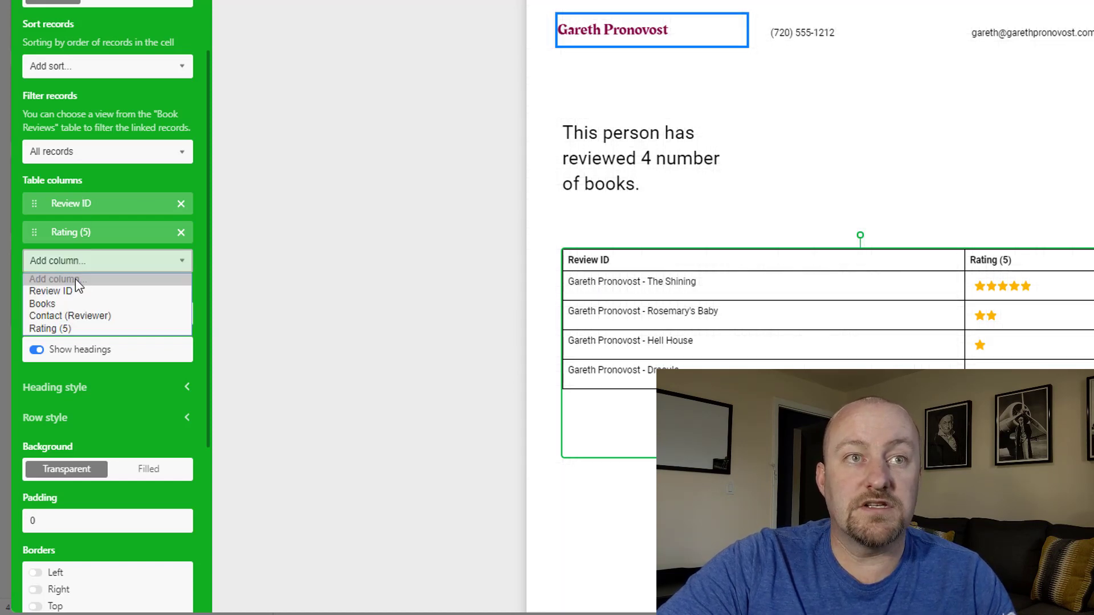
{"action": "left_click", "coordinate": [57, 304]}
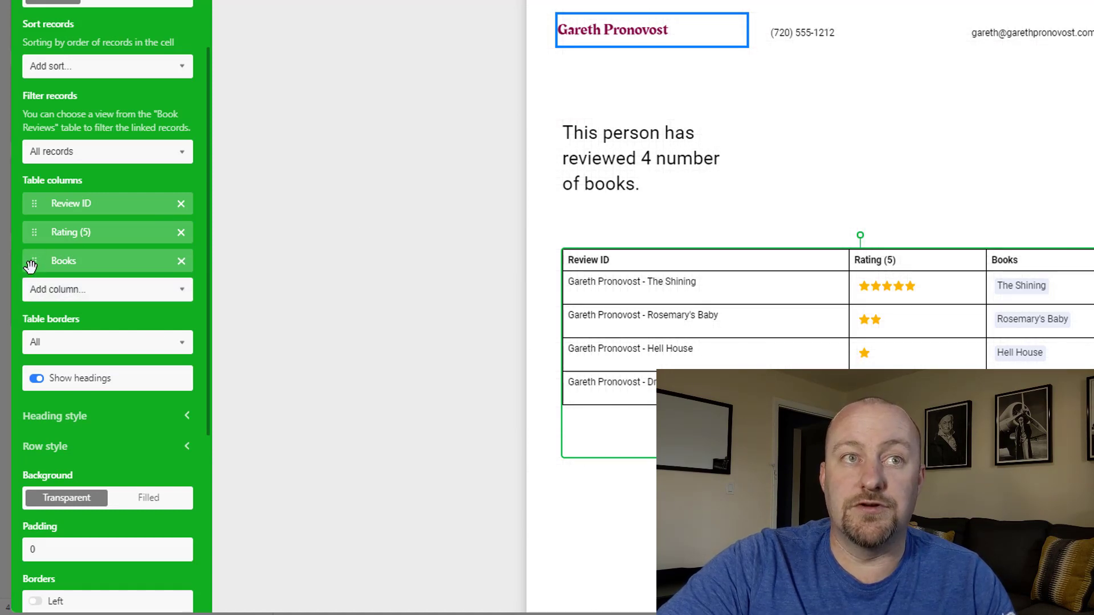
{"action": "left_click_drag", "start_coordinate": [30, 266], "coordinate": [33, 236]}
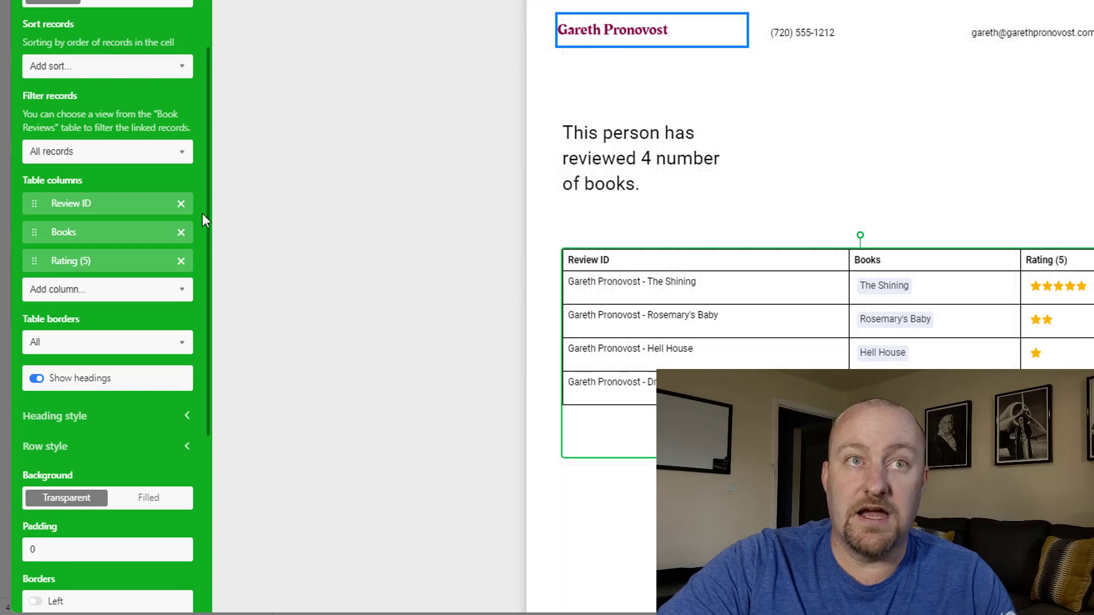
{"action": "left_click", "coordinate": [180, 204]}
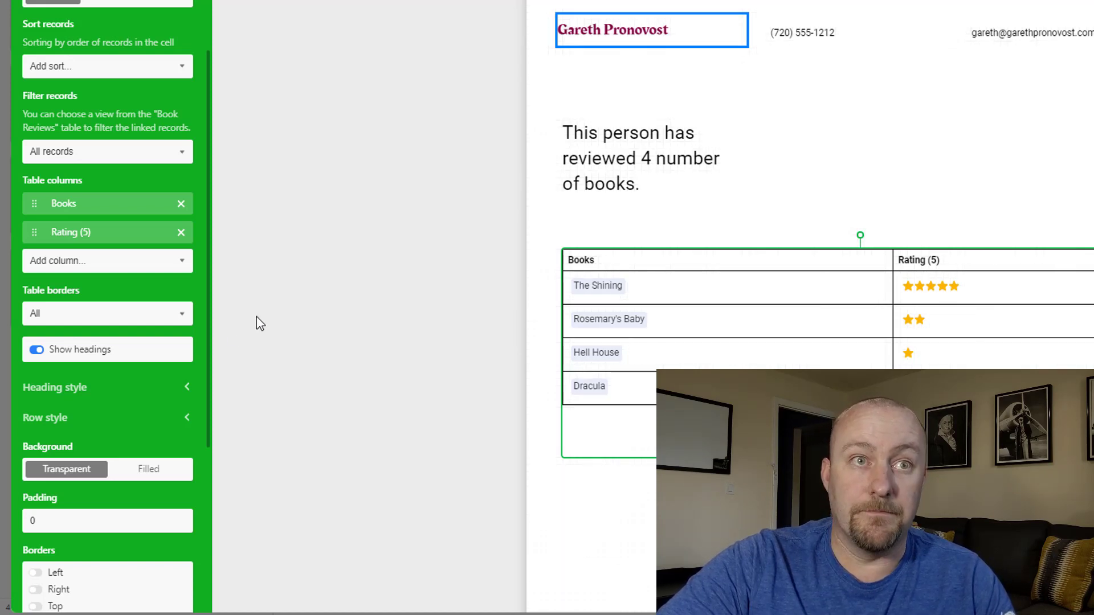
- Review the table element's border options and keep the borders set to All
{"action": "scroll", "coordinate": [174, 414], "scroll_direction": "down", "scroll_amount": 2}
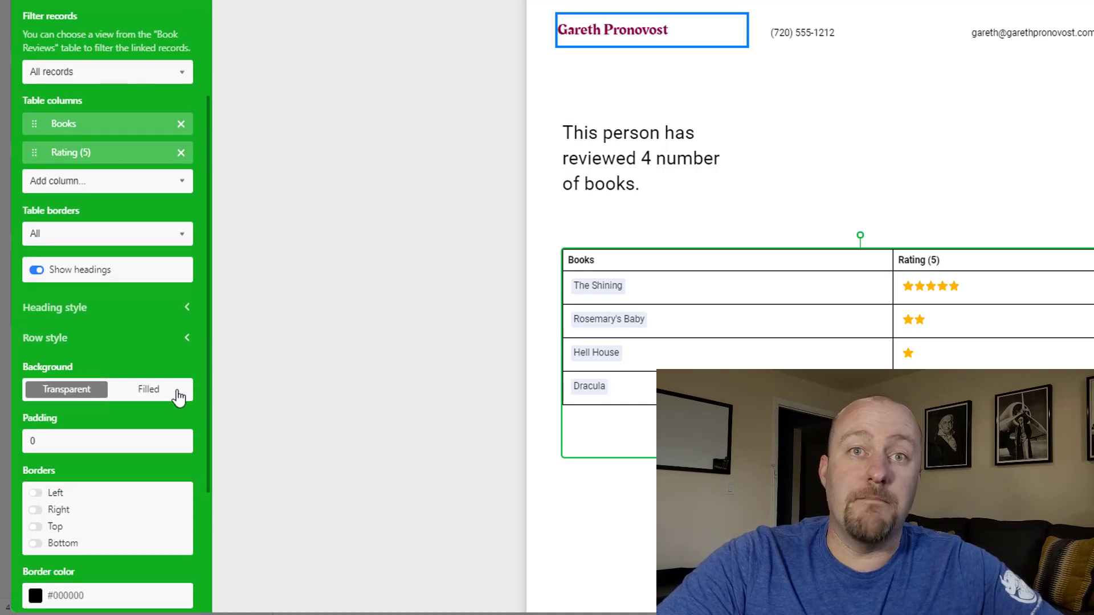
{"action": "scroll", "coordinate": [78, 246], "scroll_direction": "up", "scroll_amount": 2}
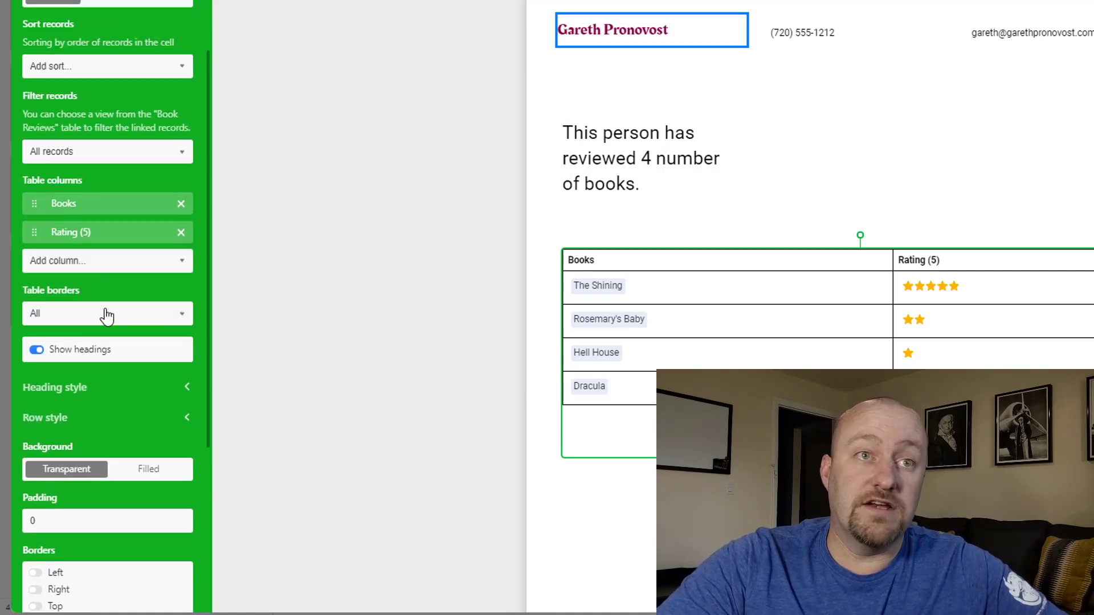
{"action": "left_click", "coordinate": [91, 317]}
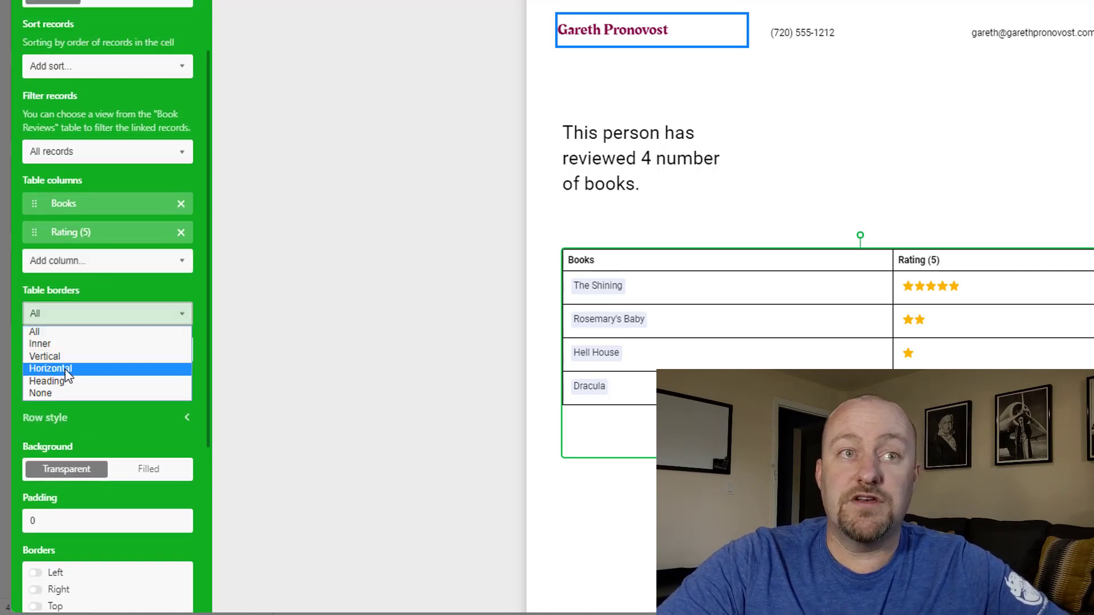
{"action": "left_click", "coordinate": [68, 332]}
{"action": "left_click", "coordinate": [318, 283]}
- Sort the records in the Book Reviews table element by Books
{"action": "left_click", "coordinate": [614, 333]}
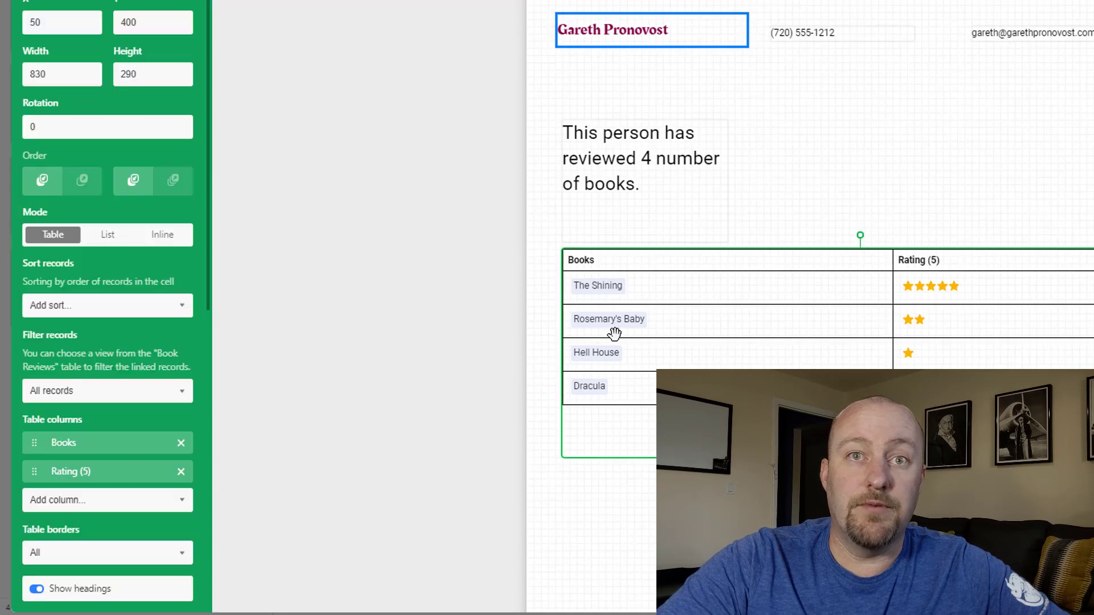
{"action": "left_click", "coordinate": [104, 311]}
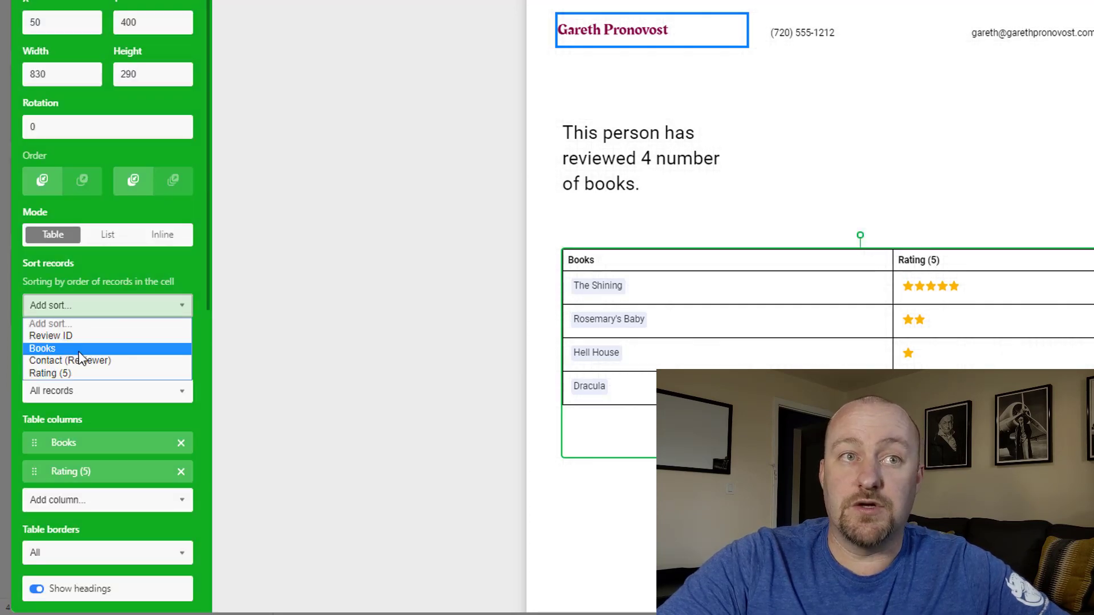
{"action": "left_click", "coordinate": [78, 349]}
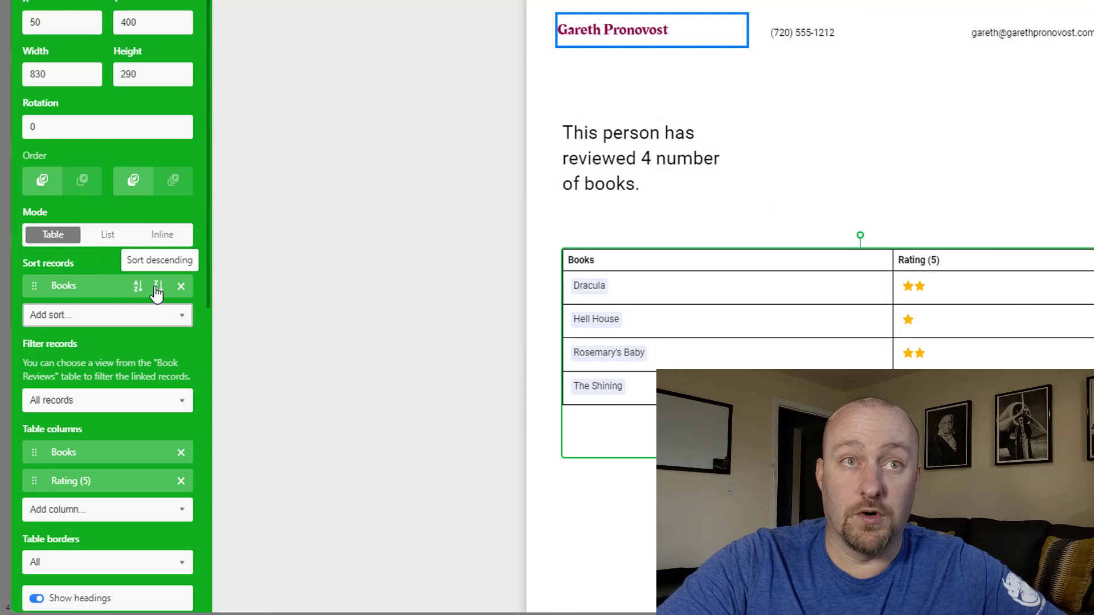
- Add a new static text element to the page beneath the Book Reviews table
{"action": "scroll", "coordinate": [342, 297], "scroll_direction": "down", "scroll_amount": 3}
{"action": "scroll", "coordinate": [90, 381], "scroll_direction": "down", "scroll_amount": 7}
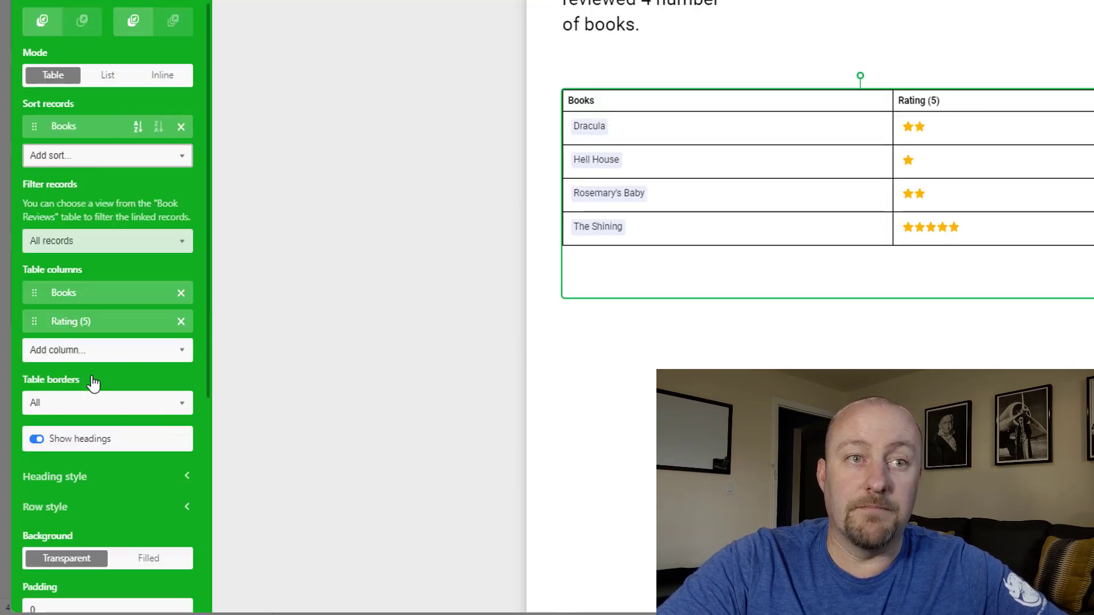
{"action": "scroll", "coordinate": [93, 383], "scroll_direction": "down", "scroll_amount": 3}
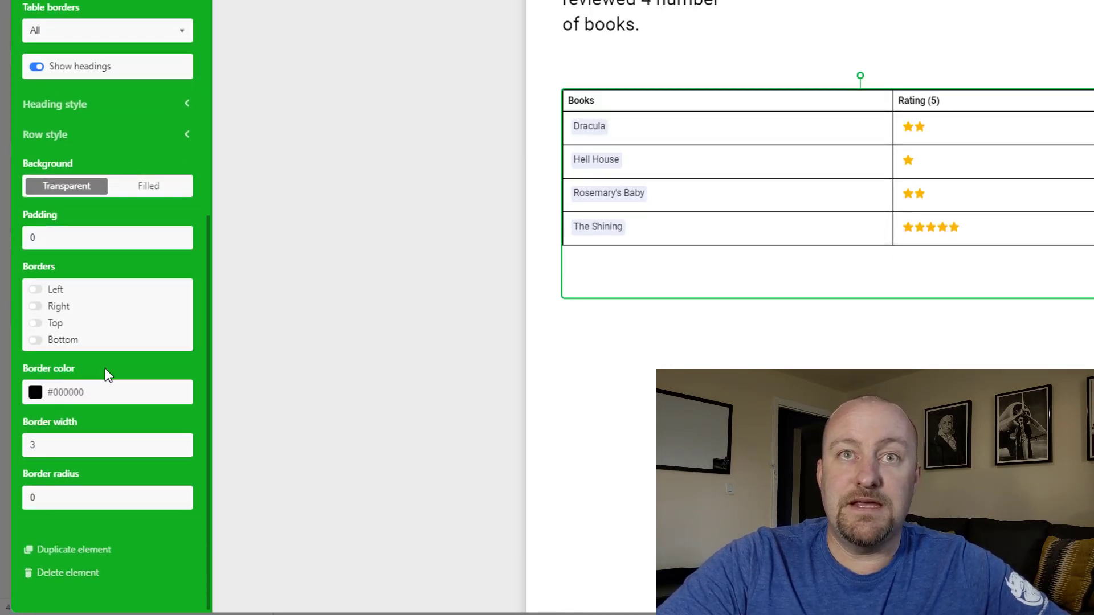
{"action": "left_click", "coordinate": [552, 359]}
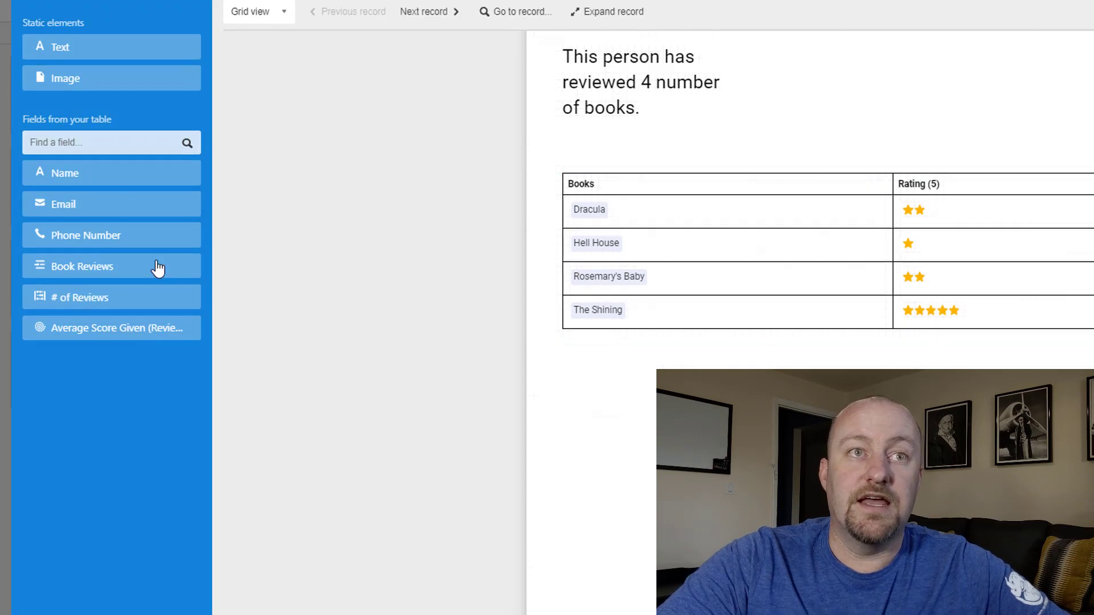
{"action": "left_click_drag", "start_coordinate": [70, 54], "coordinate": [625, 442]}
- Fit the review-count sentence on one line in a 530 by 100 box and place it above the table at X 240, Y 270
{"action": "left_click", "coordinate": [655, 268]}
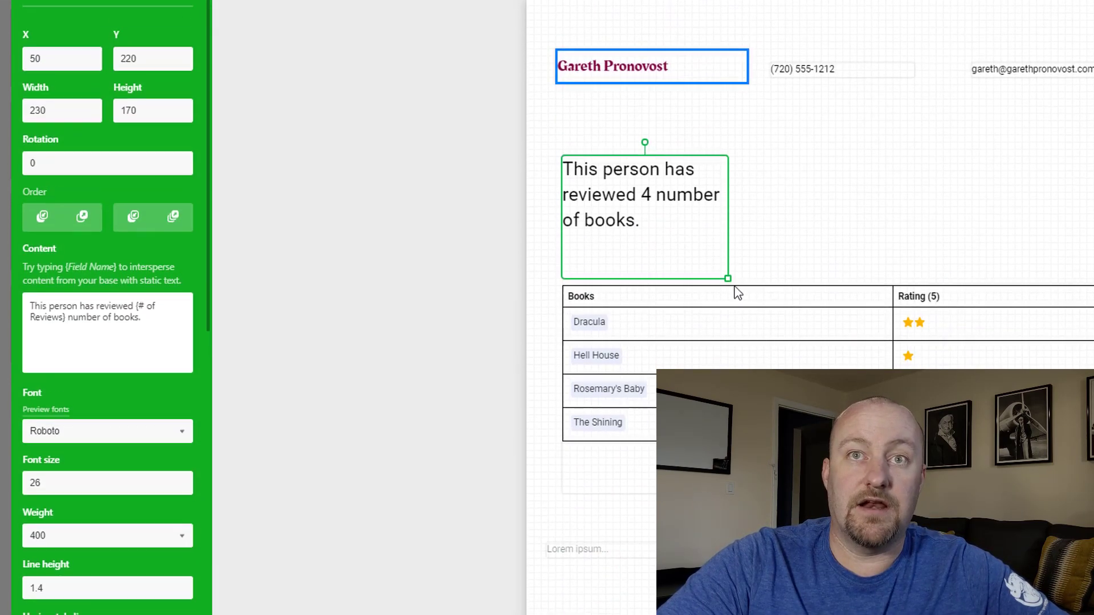
{"action": "left_click_drag", "start_coordinate": [728, 241], "coordinate": [994, 206]}
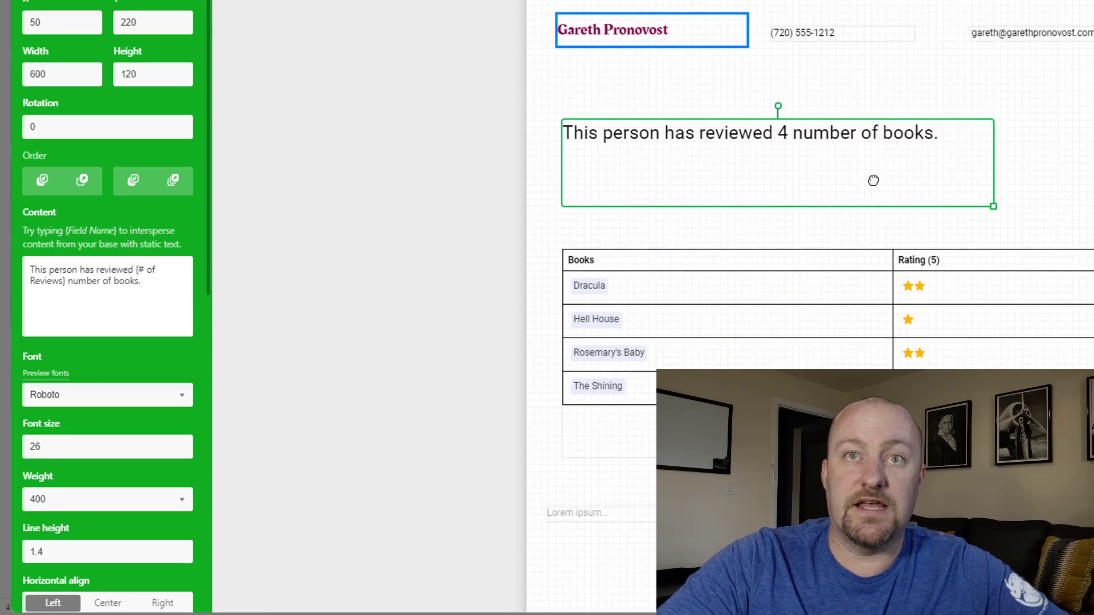
{"action": "left_click_drag", "start_coordinate": [872, 179], "coordinate": [960, 208]}
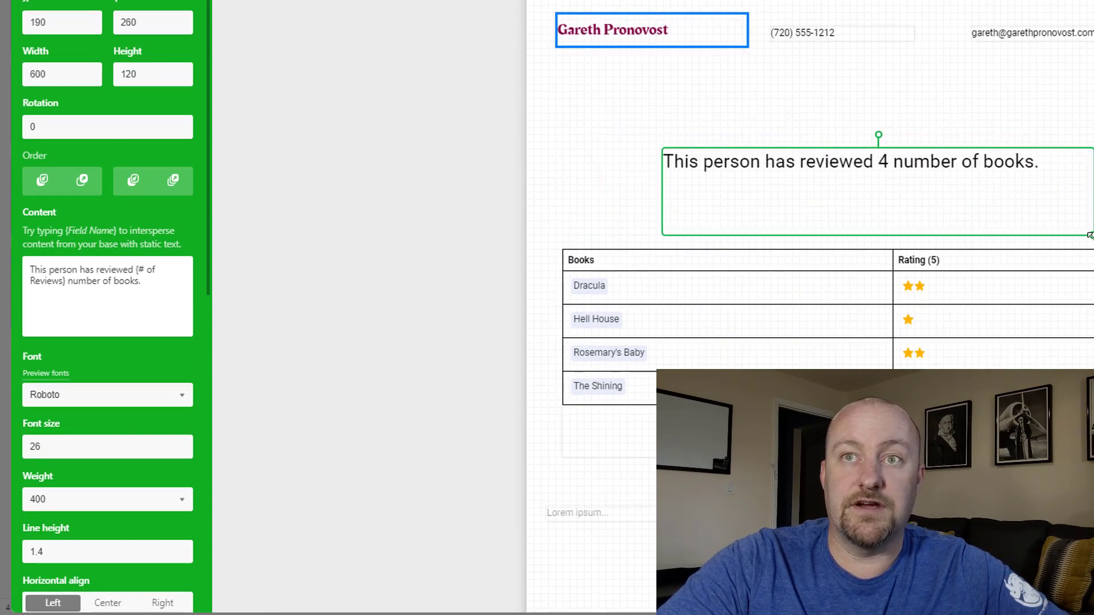
{"action": "left_click_drag", "start_coordinate": [1091, 234], "coordinate": [1035, 215]}
{"action": "left_click_drag", "start_coordinate": [899, 197], "coordinate": [908, 203]}
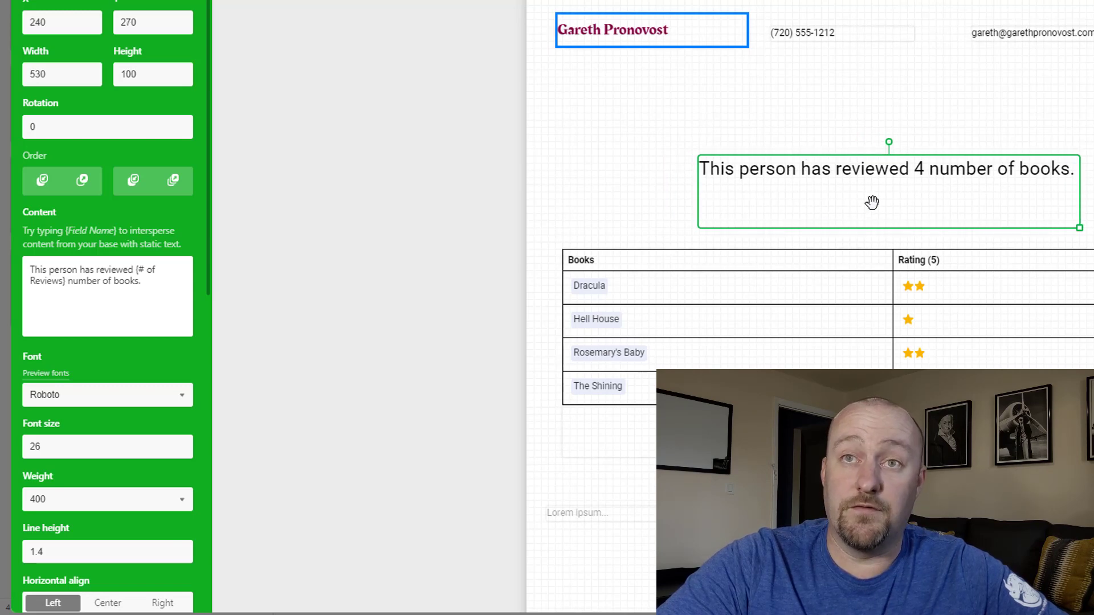
- Place the new static text element below the table at X 260, Y 740, sized 220 wide by 70 high
{"action": "scroll", "coordinate": [860, 201], "scroll_direction": "down", "scroll_amount": 1}
{"action": "scroll", "coordinate": [859, 201], "scroll_direction": "down", "scroll_amount": 1}
{"action": "left_click", "coordinate": [630, 434]}
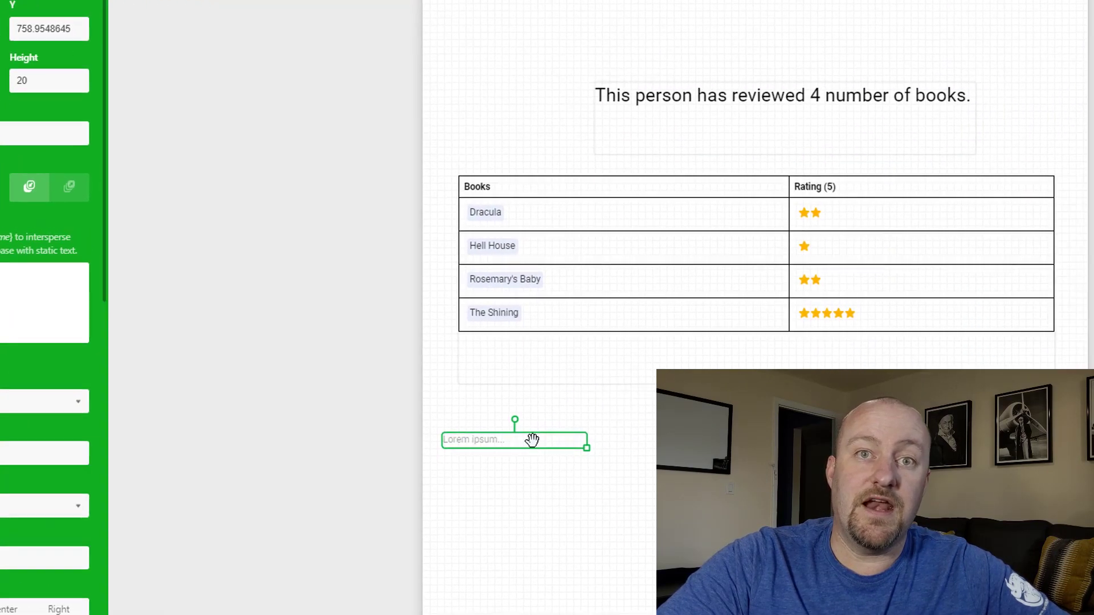
{"action": "left_click_drag", "start_coordinate": [431, 446], "coordinate": [485, 488]}
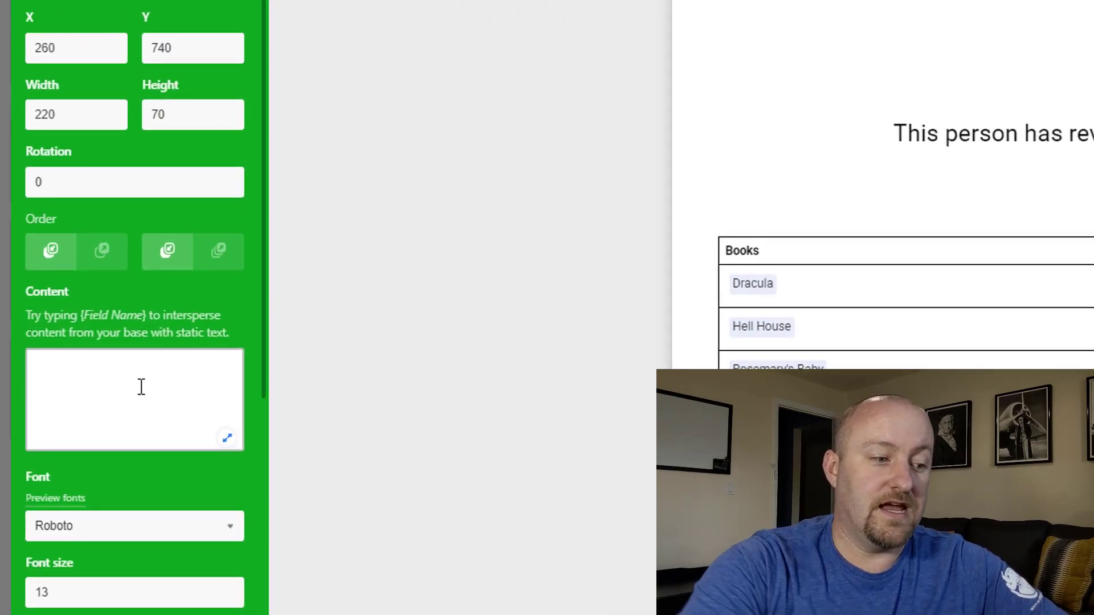
- Enter "The average score this person gave was" as the content of the new static text element
{"action": "left_click", "coordinate": [144, 386]}
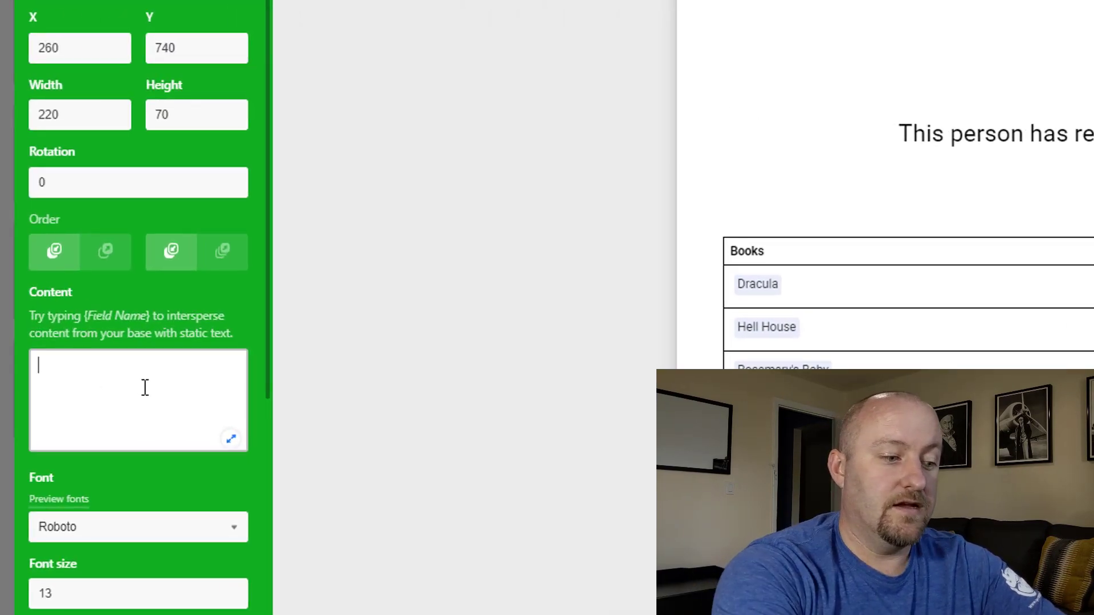
{"action": "type", "text": "The "}
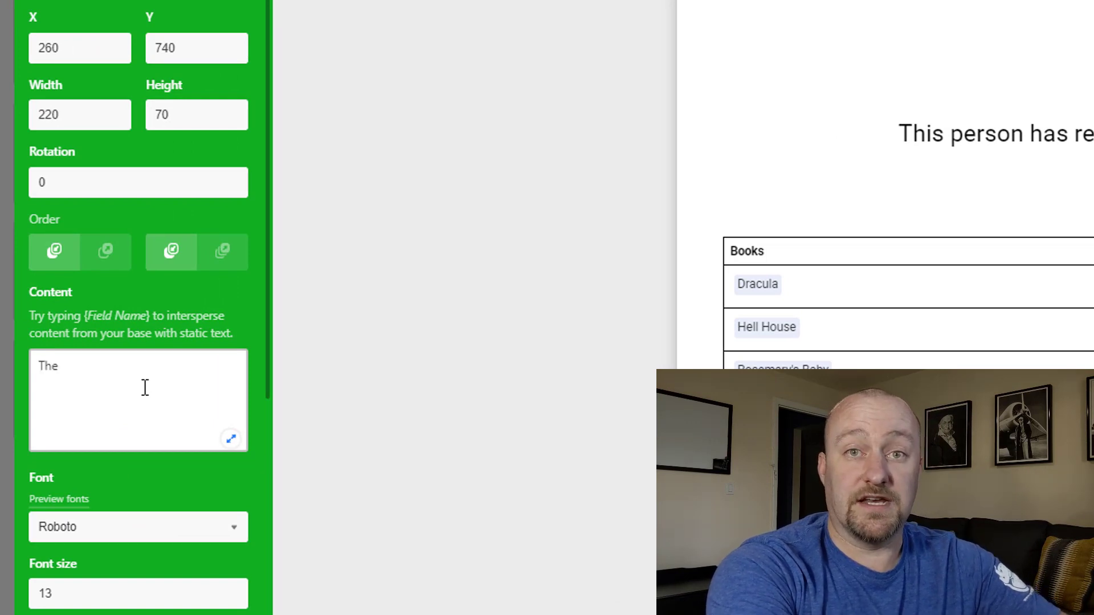
{"action": "type", "text": "average score th"}
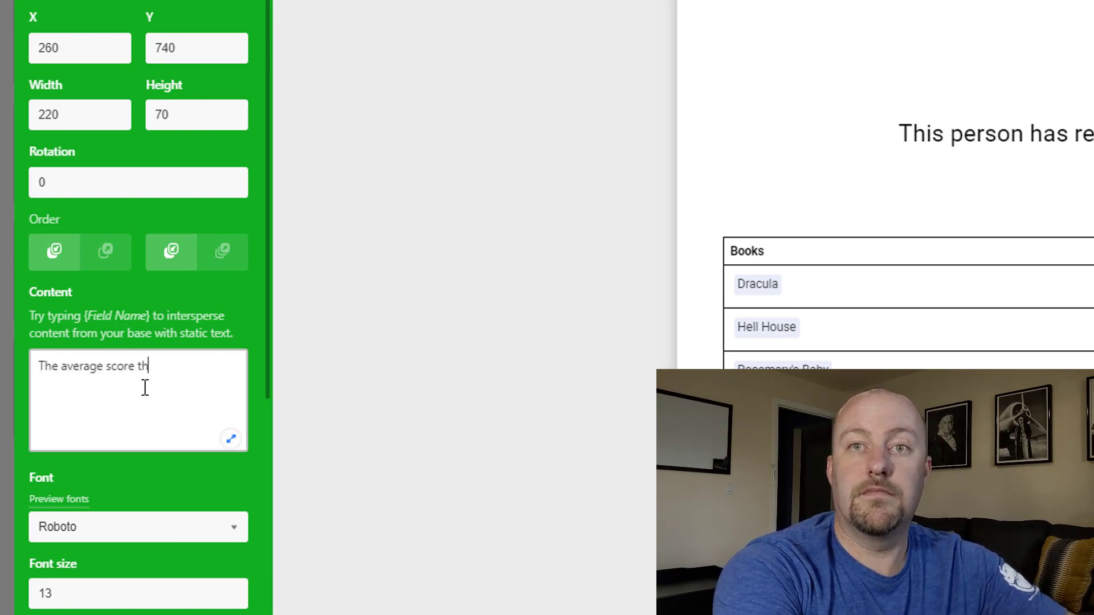
{"action": "type", "text": "is person gave "}
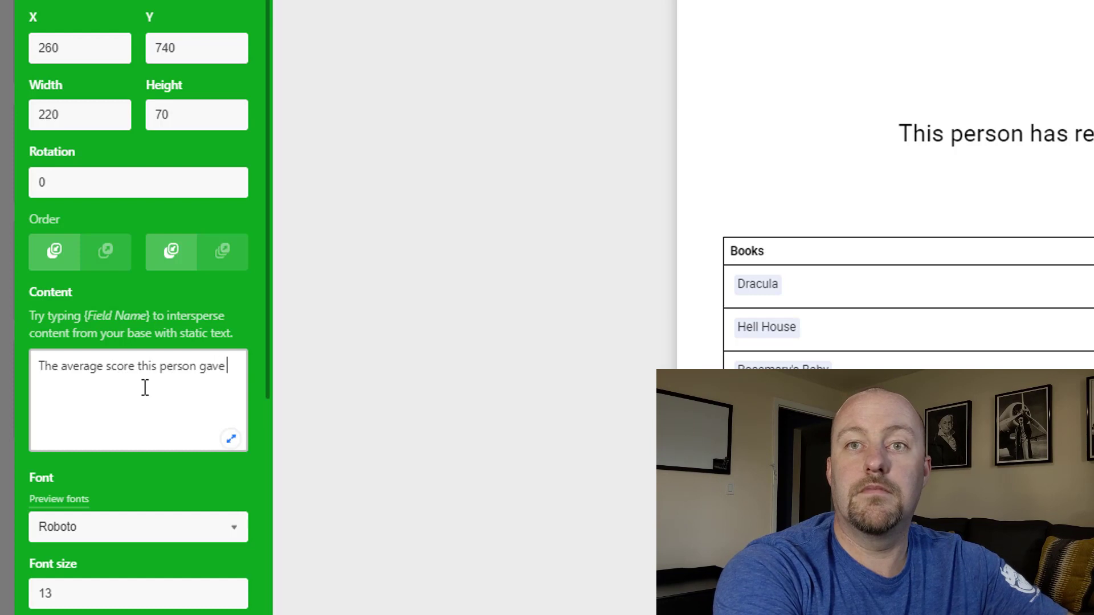
{"action": "type", "text": "was"}
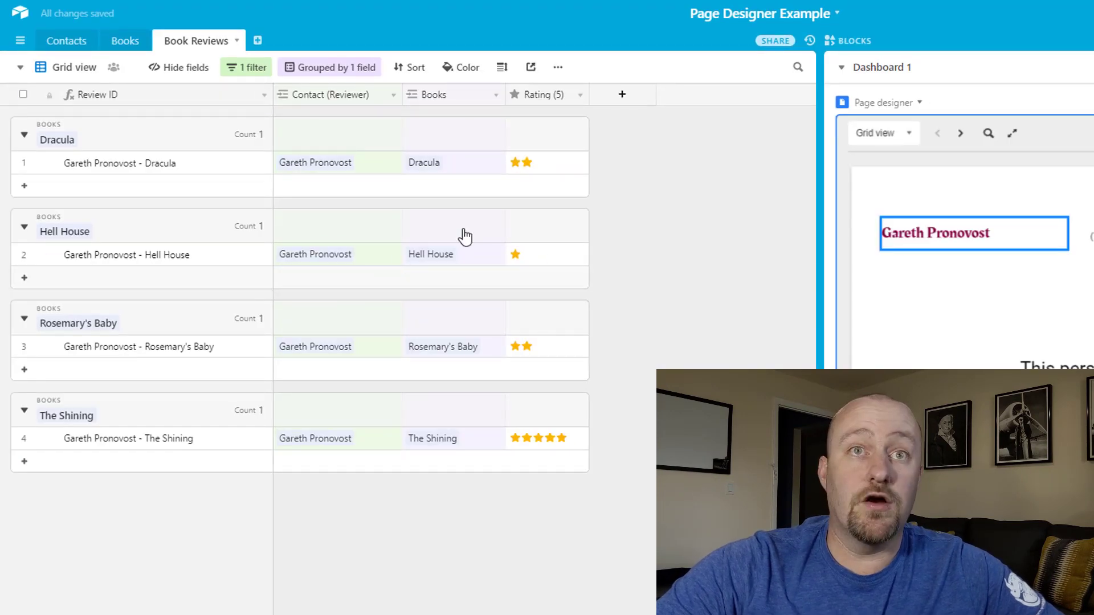
- Copy the field name Average Score Given (Reviewer) from the Contacts table and return to the average-score text's settings in the page layout
{"action": "left_click", "coordinate": [66, 41]}
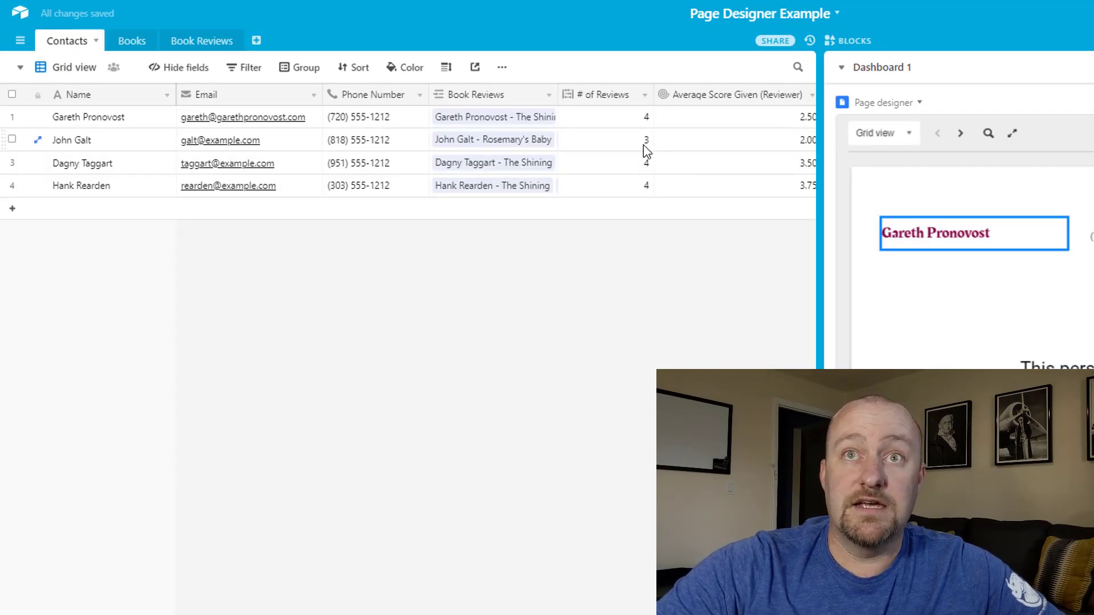
{"action": "left_click", "coordinate": [632, 143]}
{"action": "double_click", "coordinate": [713, 100]}
{"action": "key", "text": "ctrl+c"}
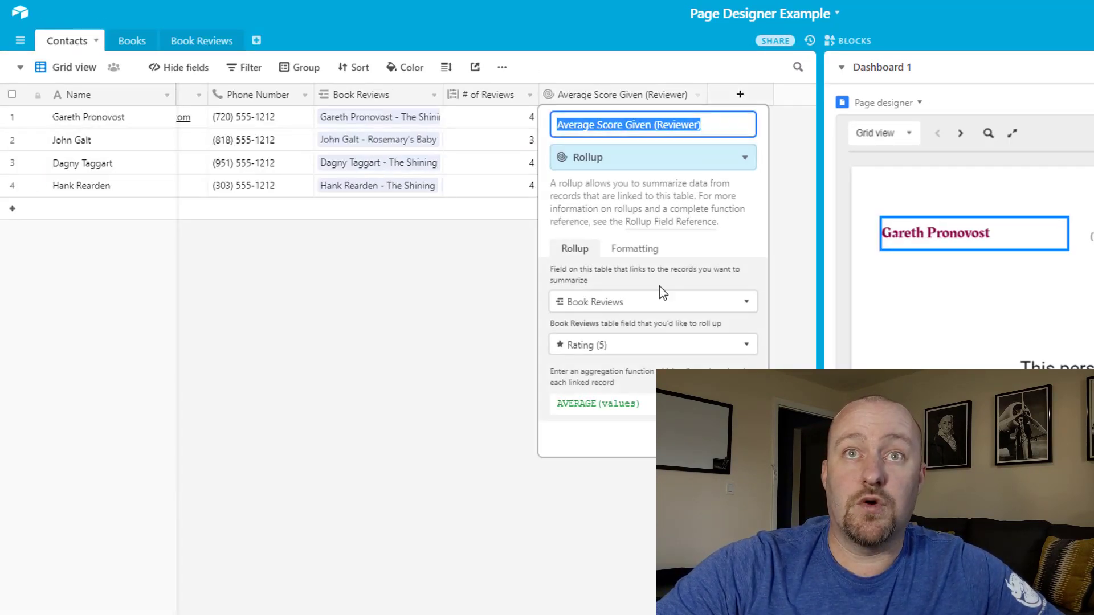
{"action": "left_click", "coordinate": [383, 374]}
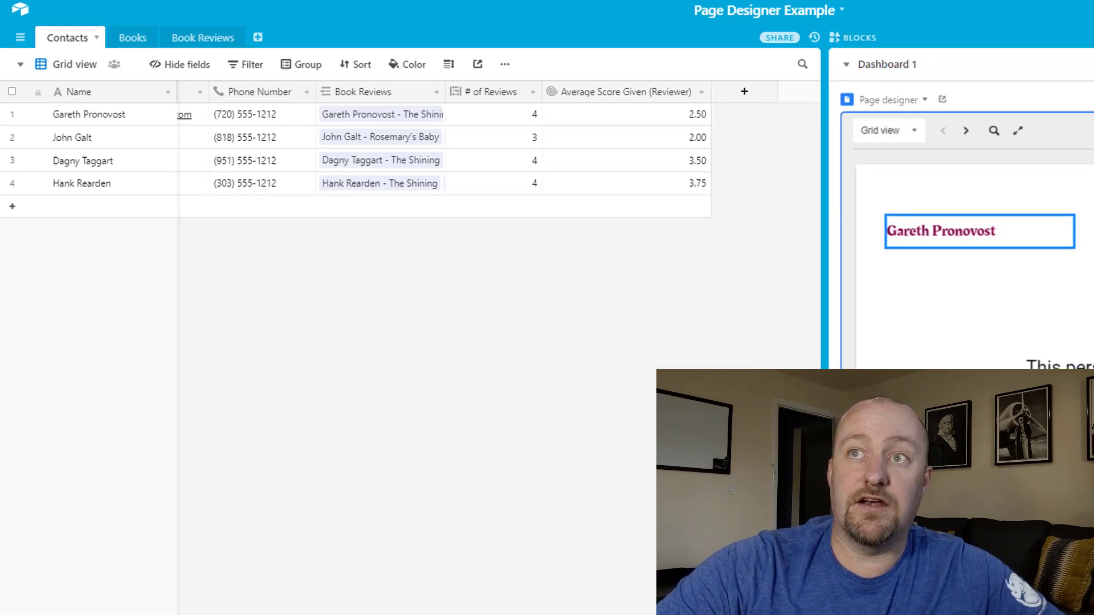
{"action": "left_click", "coordinate": [1092, 103]}
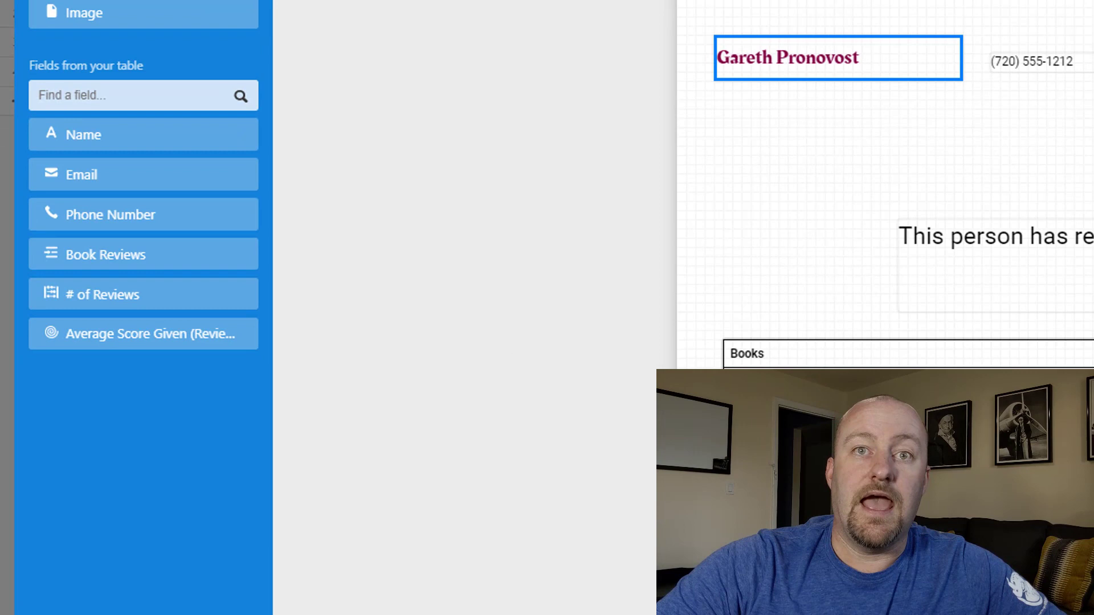
{"action": "scroll", "coordinate": [875, 228], "scroll_direction": "down", "scroll_amount": 2}
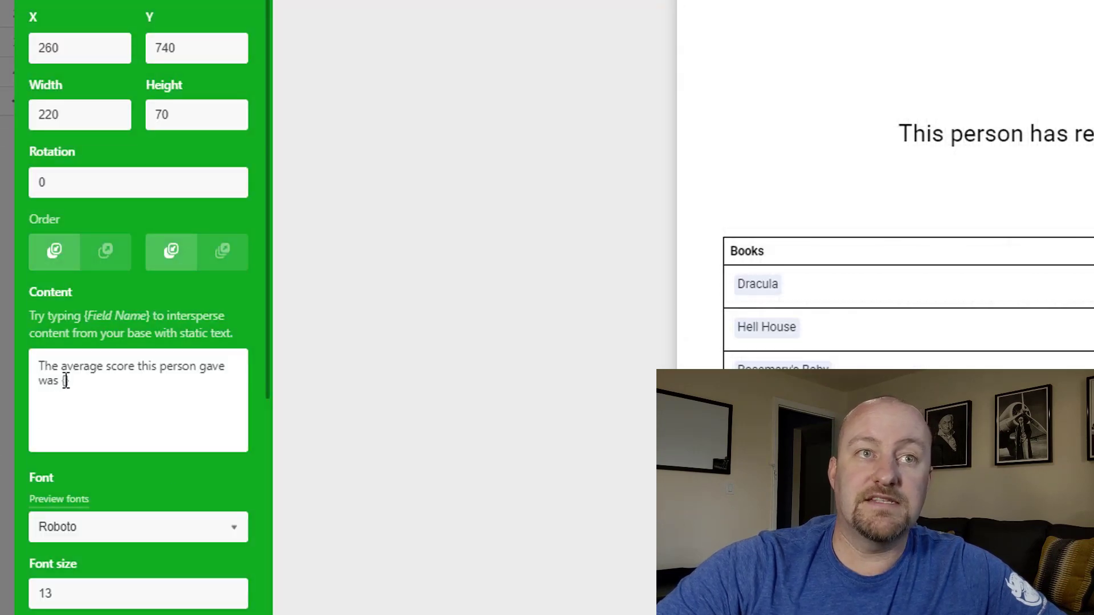
- Insert the Average Score Given (Reviewer) field inside the braces of the average-score sentence and resize its box to 410 by 60
{"action": "left_click", "coordinate": [65, 381]}
{"action": "key", "text": "ctrl+v"}
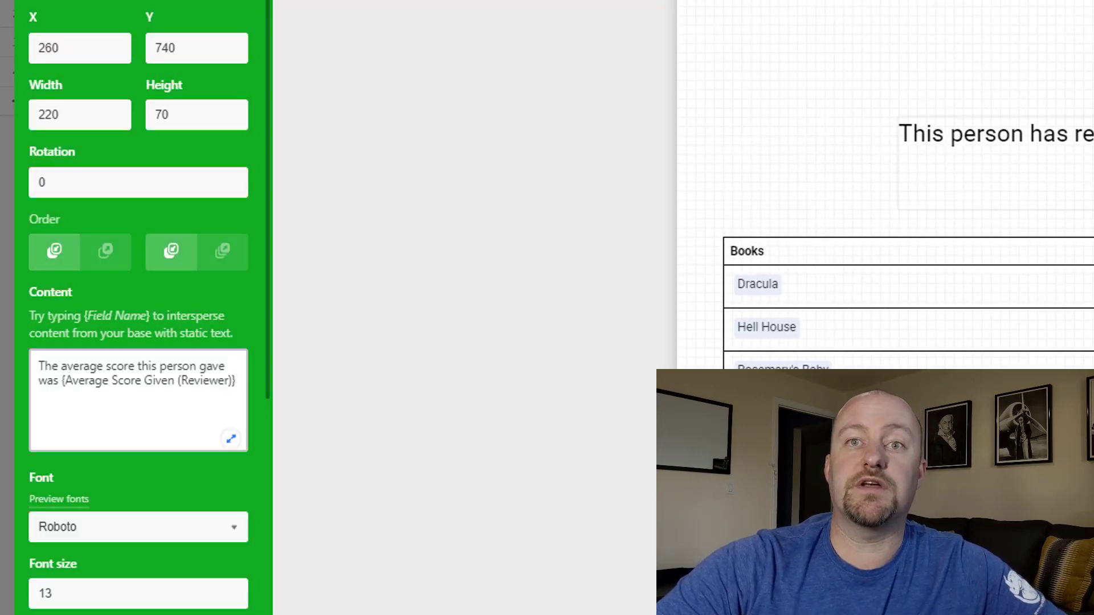
{"action": "left_click", "coordinate": [1026, 513]}
{"action": "left_click_drag", "start_coordinate": [1026, 513], "coordinate": [1088, 503]}
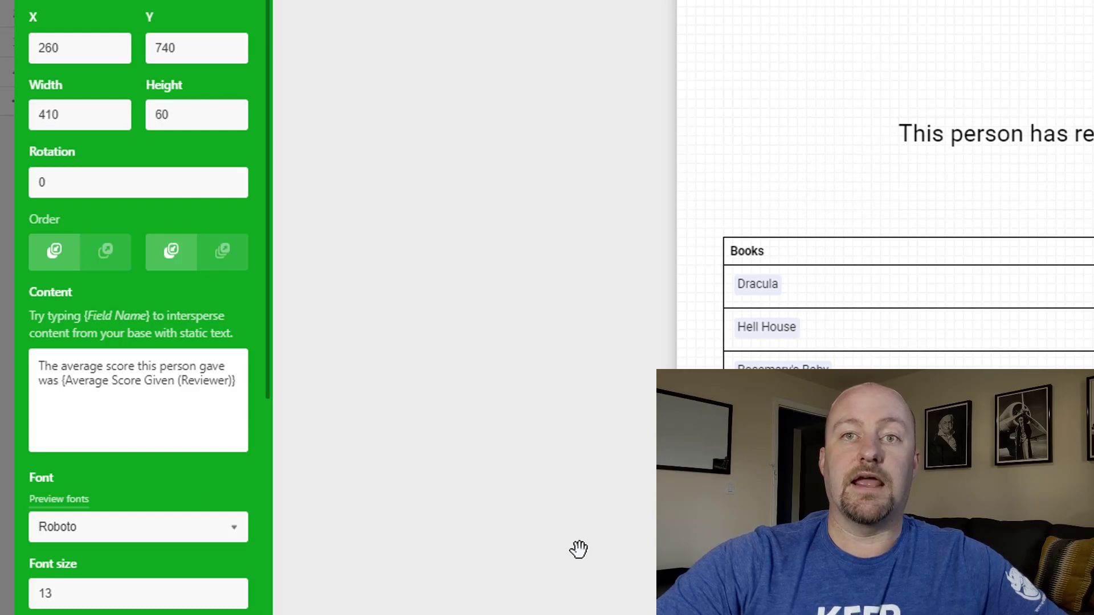
- Enlarge the average-score sentence's font and widen its box below the table so the text fits on one line
{"action": "triple_click", "coordinate": [229, 592]}
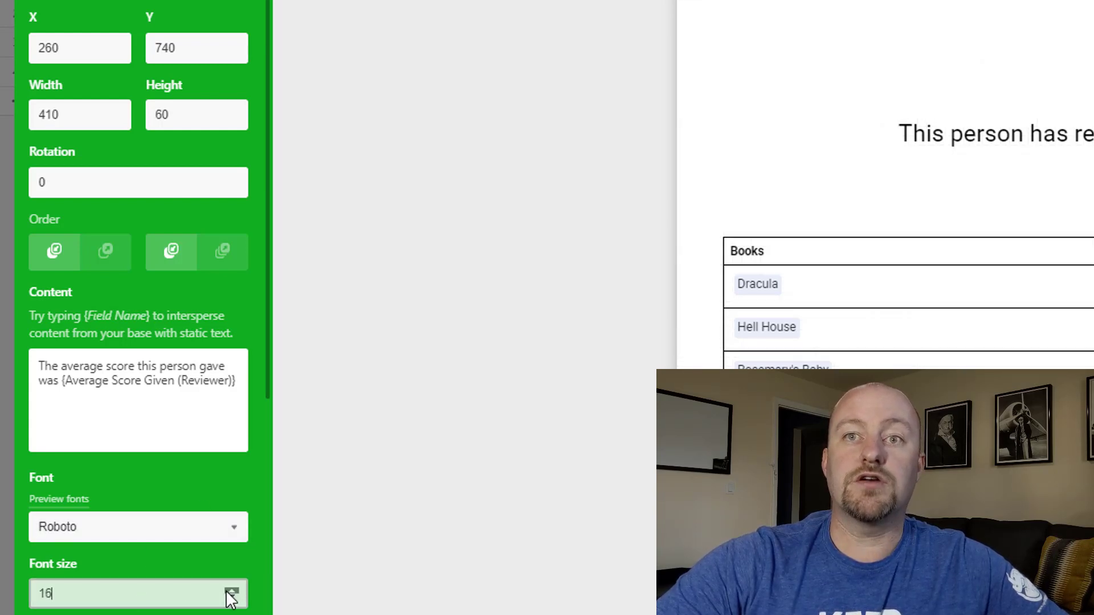
{"action": "double_click", "coordinate": [226, 592]}
{"action": "double_click", "coordinate": [227, 593]}
{"action": "double_click", "coordinate": [227, 592]}
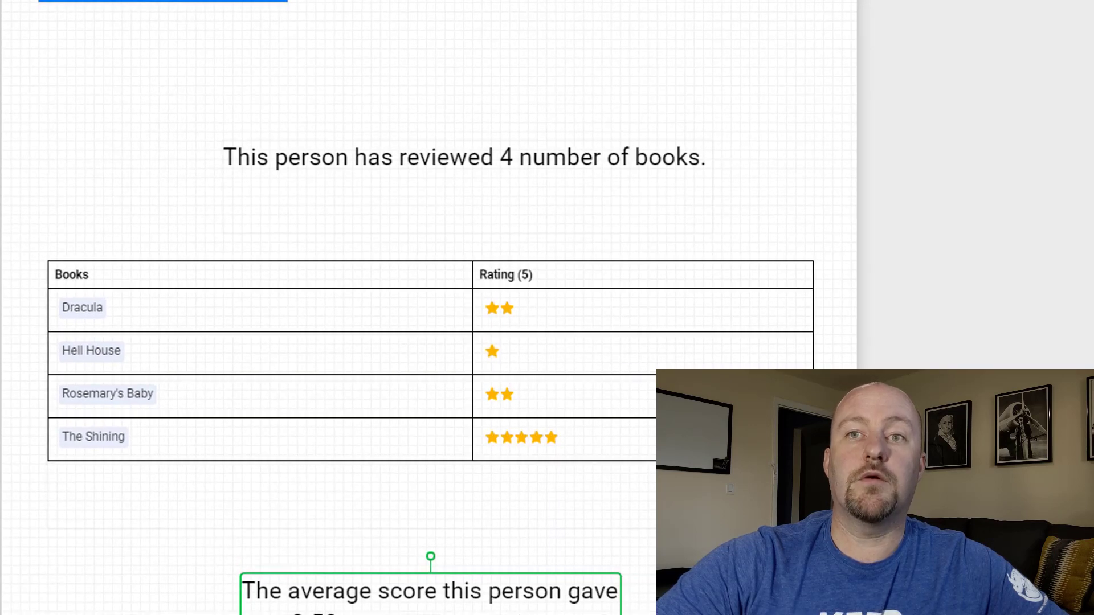
{"action": "left_click_drag", "start_coordinate": [622, 614], "coordinate": [667, 604]}
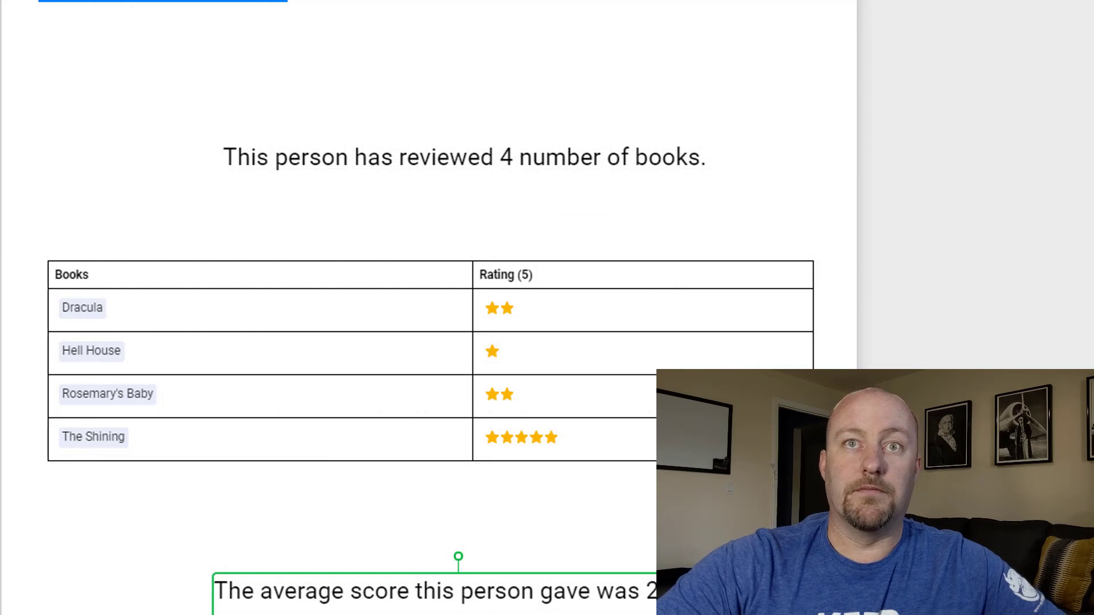
- Review the contact details, review count, books table and average score in the layout for another reviewer's record
{"action": "scroll", "coordinate": [427, 307], "scroll_direction": "up", "scroll_amount": 2}
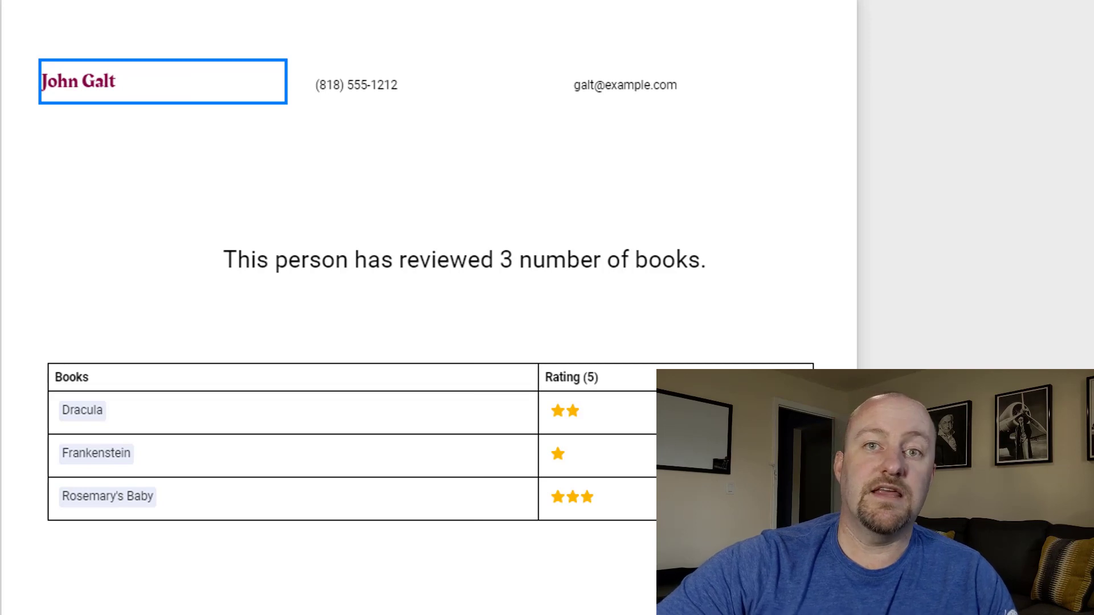
{"action": "scroll", "coordinate": [427, 307], "scroll_direction": "down", "scroll_amount": 2}
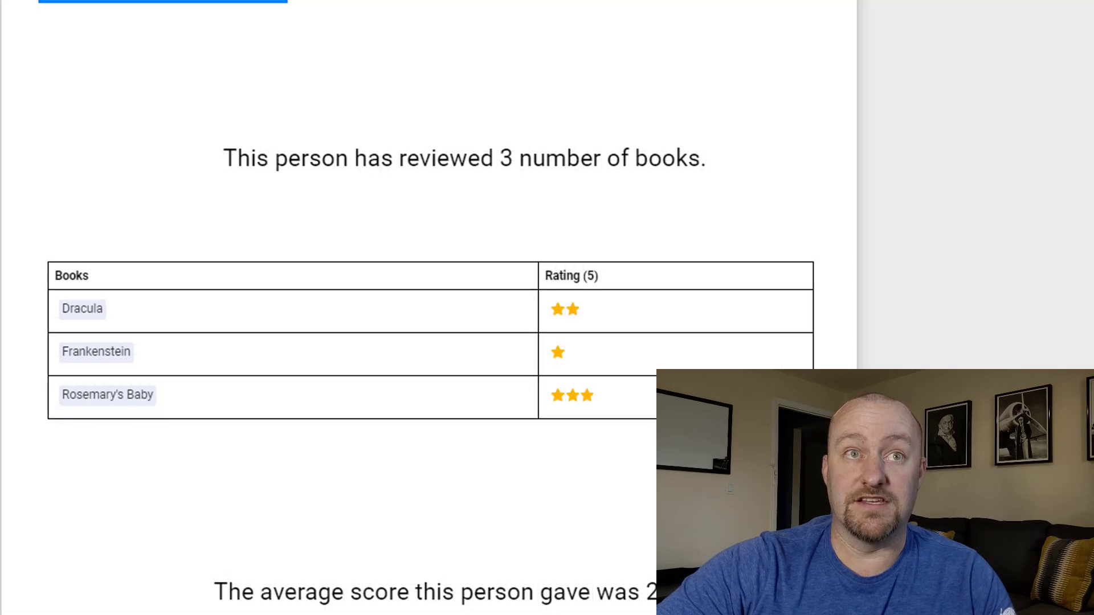
{"action": "scroll", "coordinate": [427, 307], "scroll_direction": "up", "scroll_amount": 2}
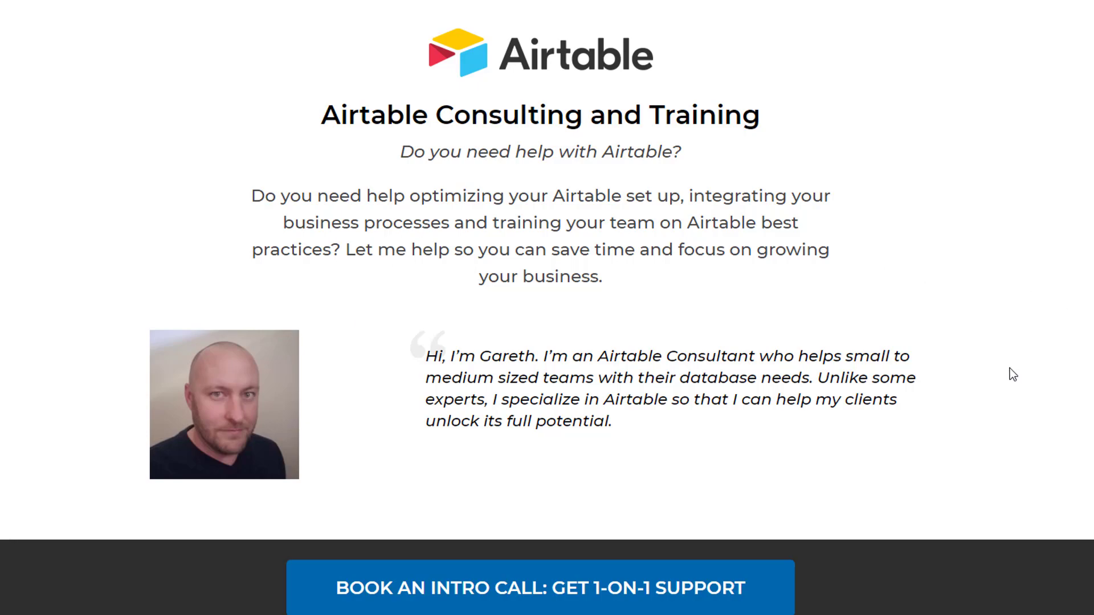
{"action": "scroll", "coordinate": [1009, 369], "scroll_direction": "down", "scroll_amount": 10}
{"action": "scroll", "coordinate": [1010, 369], "scroll_direction": "down", "scroll_amount": 10}
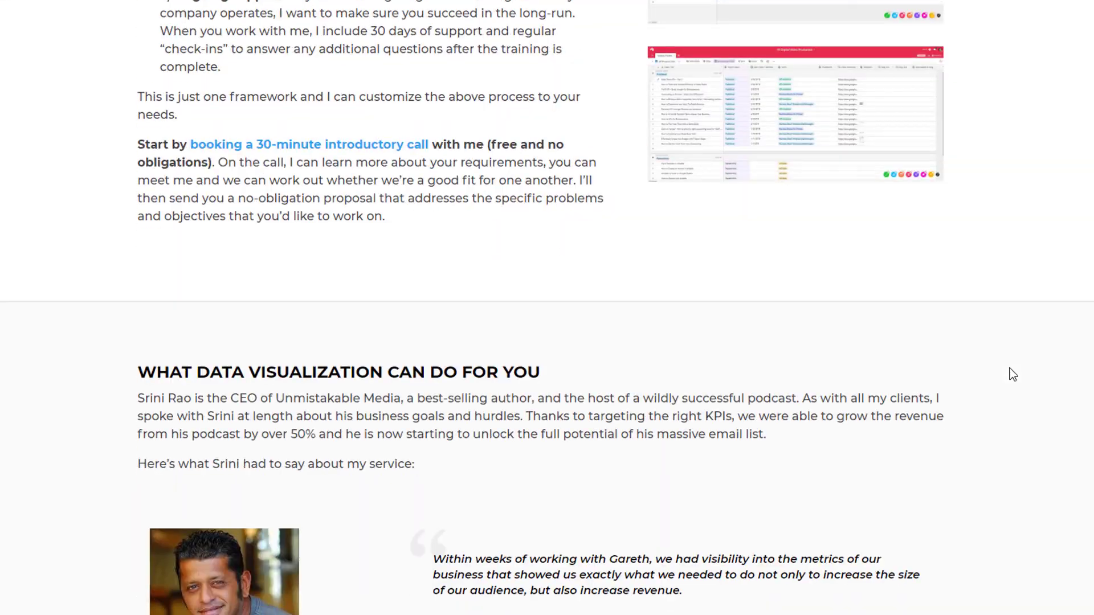
{"action": "left_click", "coordinate": [562, 606]}
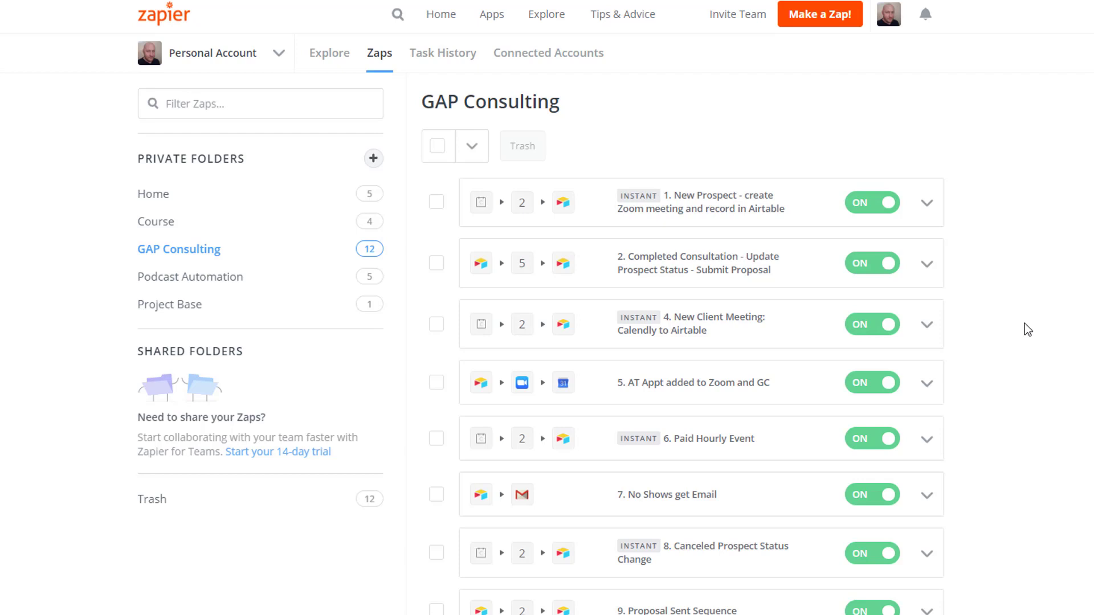
{"action": "scroll", "coordinate": [1025, 323], "scroll_direction": "down", "scroll_amount": 1}
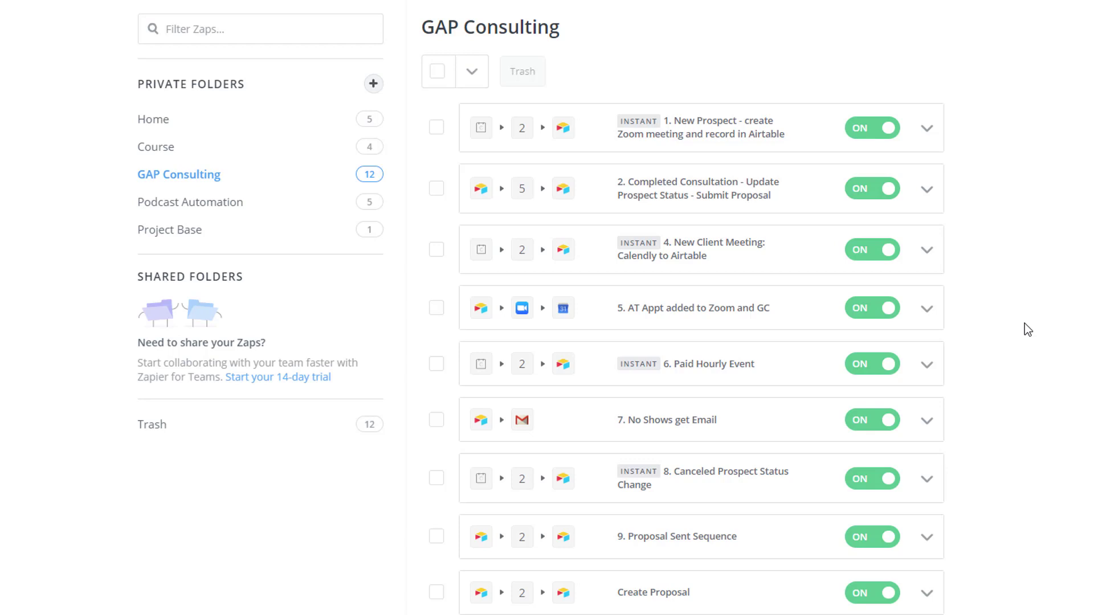
{"action": "scroll", "coordinate": [1024, 323], "scroll_direction": "up", "scroll_amount": 1}
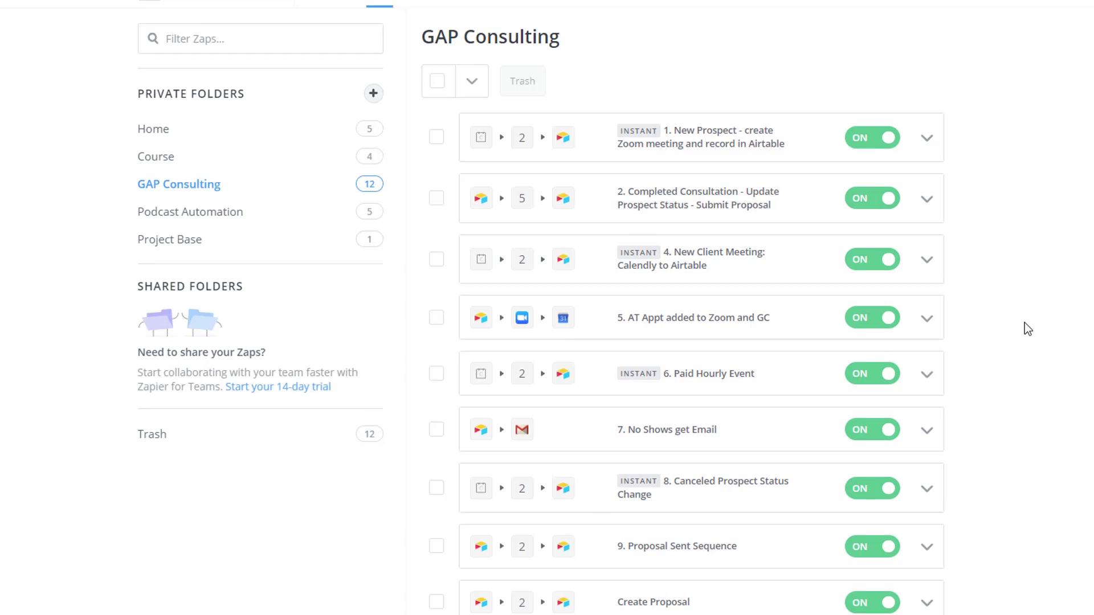